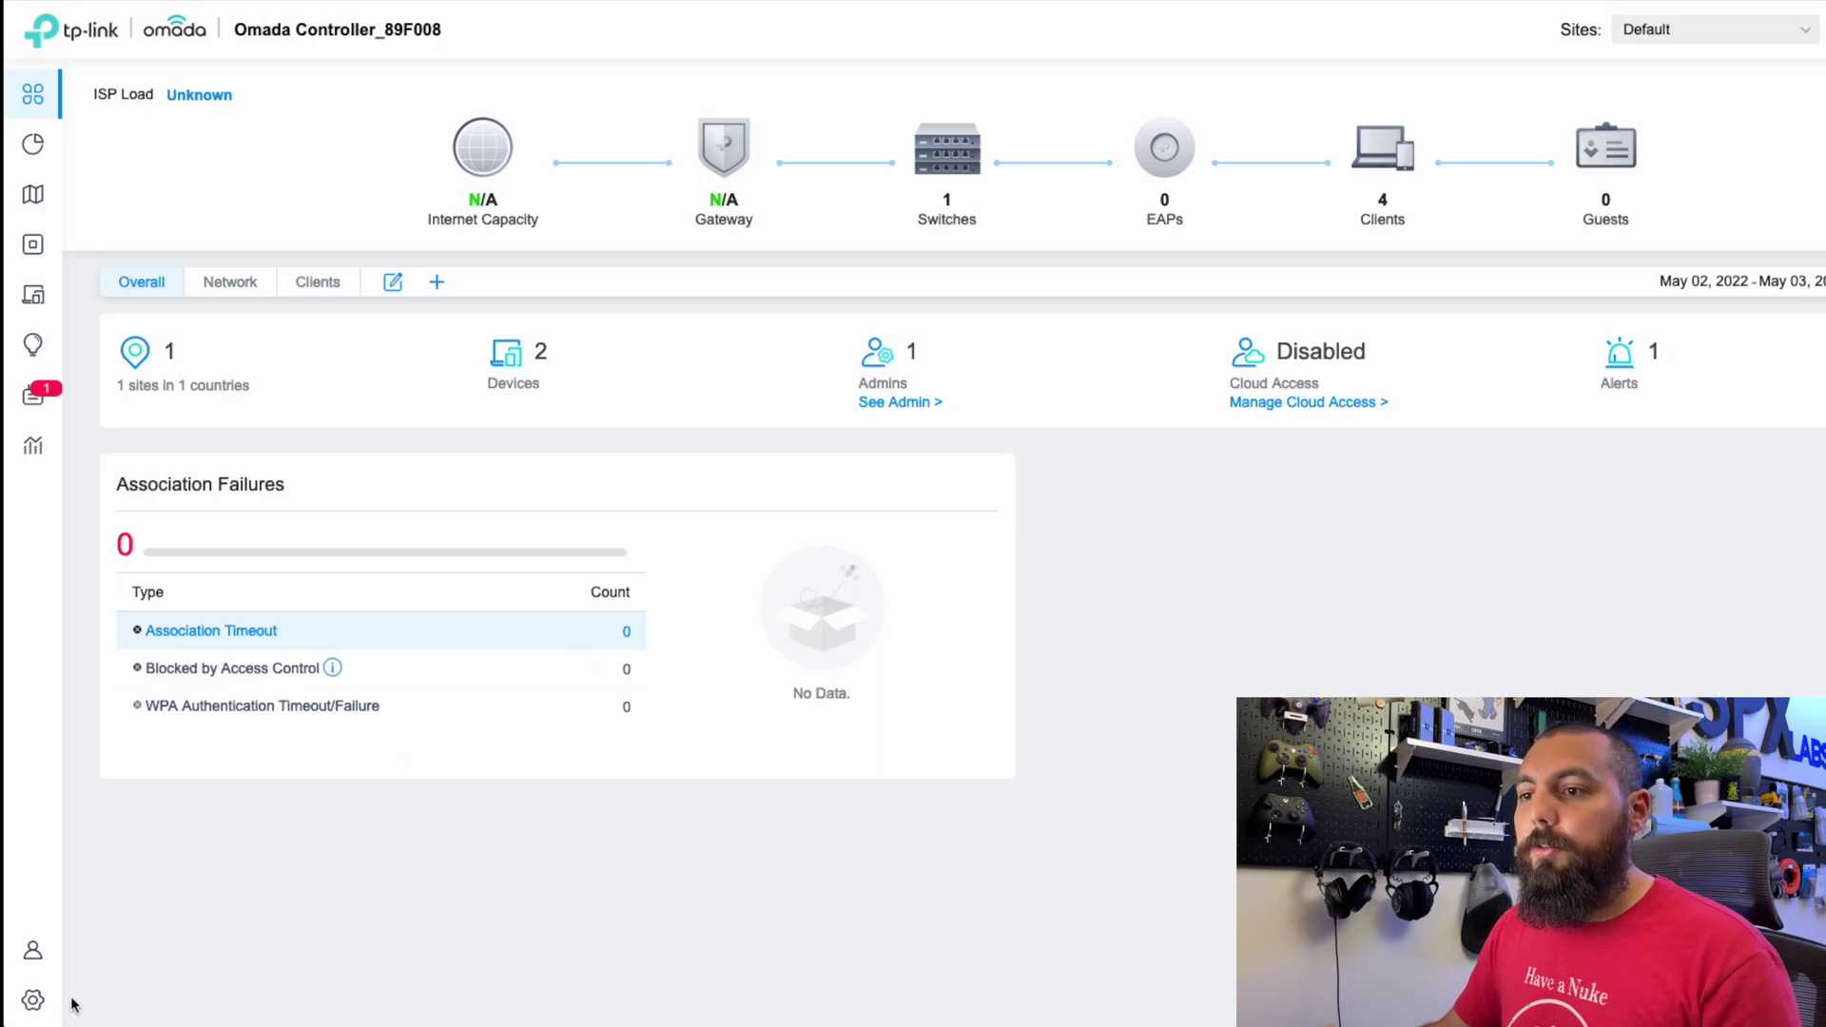
Step: Show the Wired Networks LAN list: LAN 192.168.0.1/24 and localServers 192.168.10.1/24 on VLAN 10
{"action": "left_click", "coordinate": [55, 1009]}
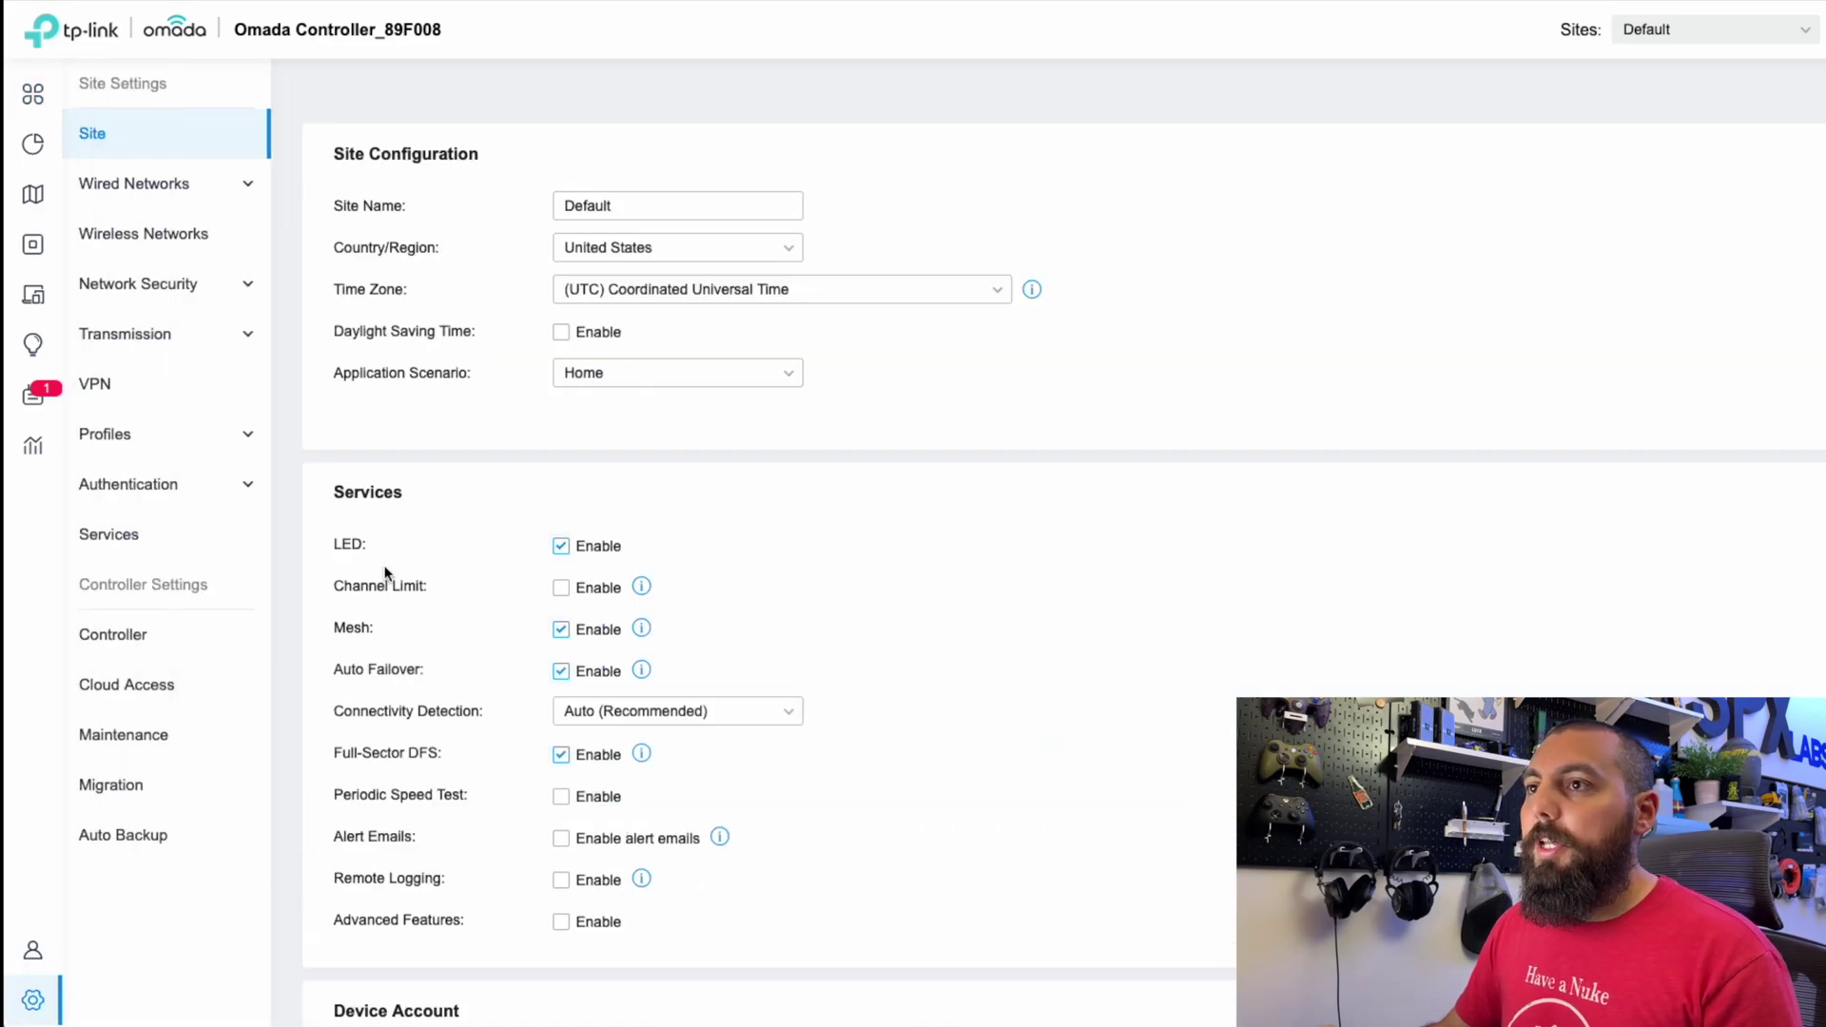
{"action": "left_click", "coordinate": [191, 196]}
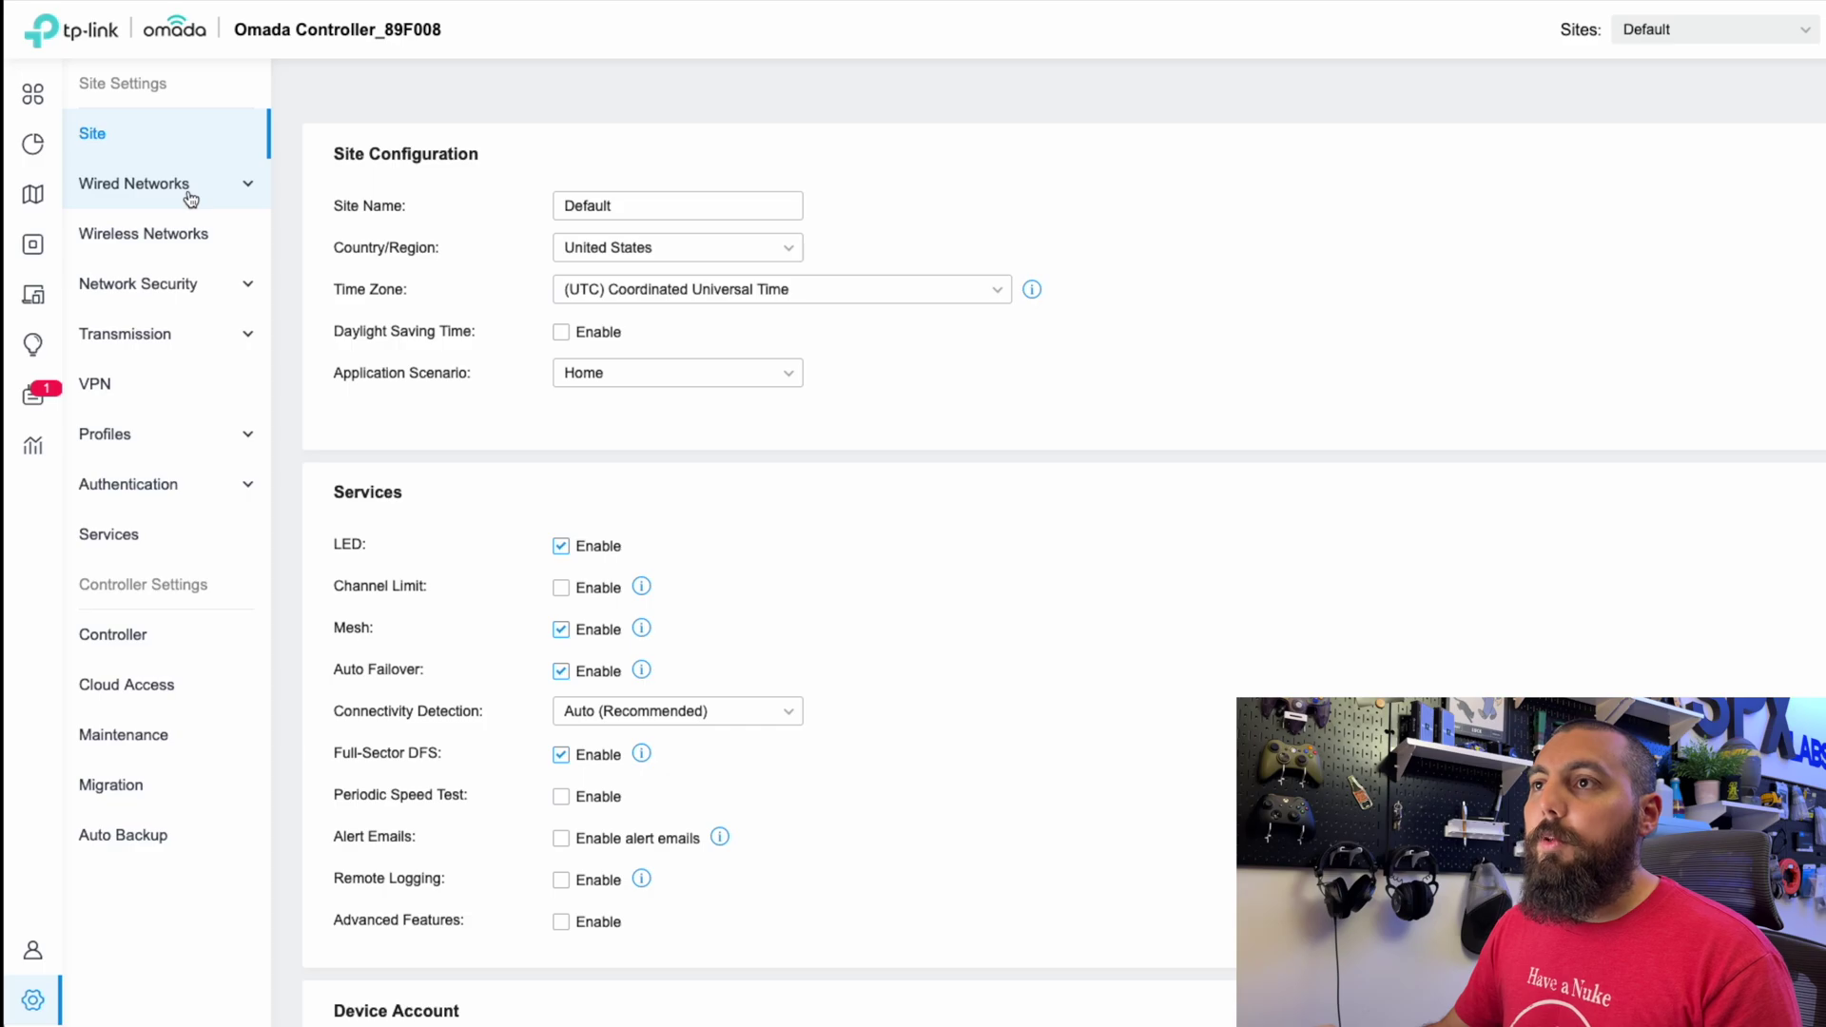
{"action": "left_click", "coordinate": [107, 283]}
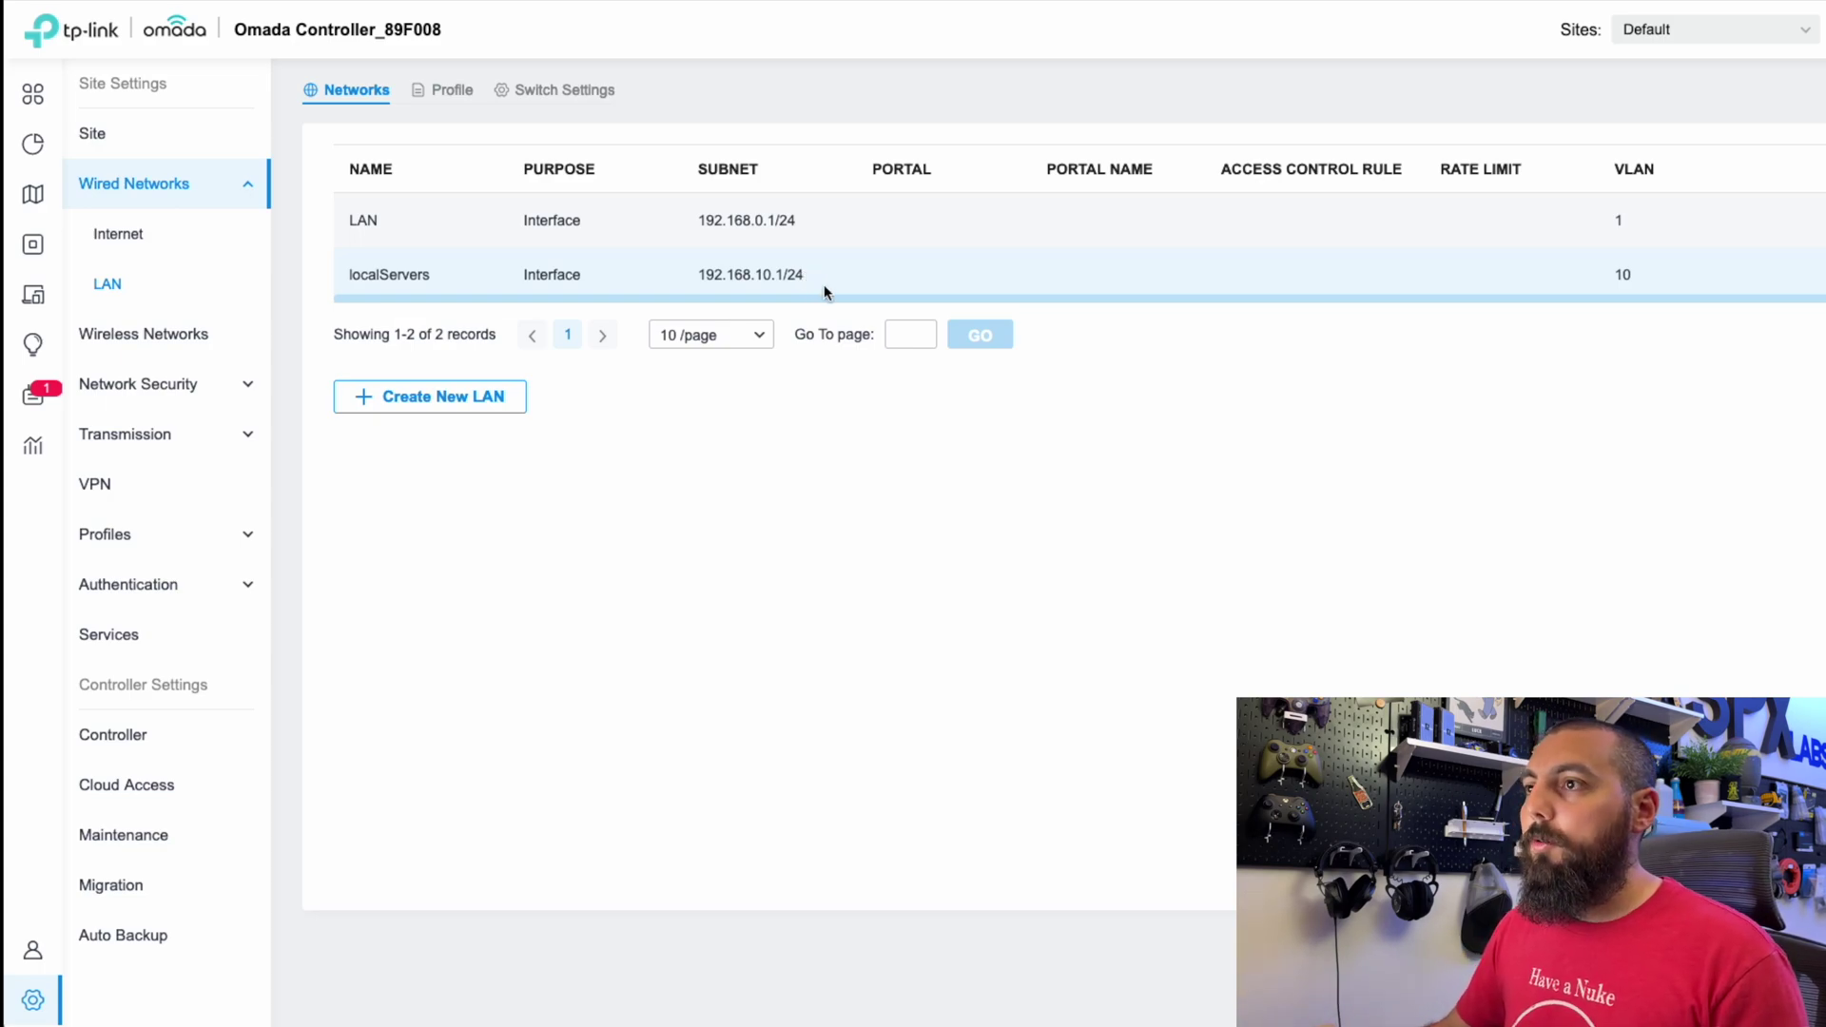
Step: Start a new VPN policy named spStudio from the VPN policies page
{"action": "left_click", "coordinate": [36, 1004]}
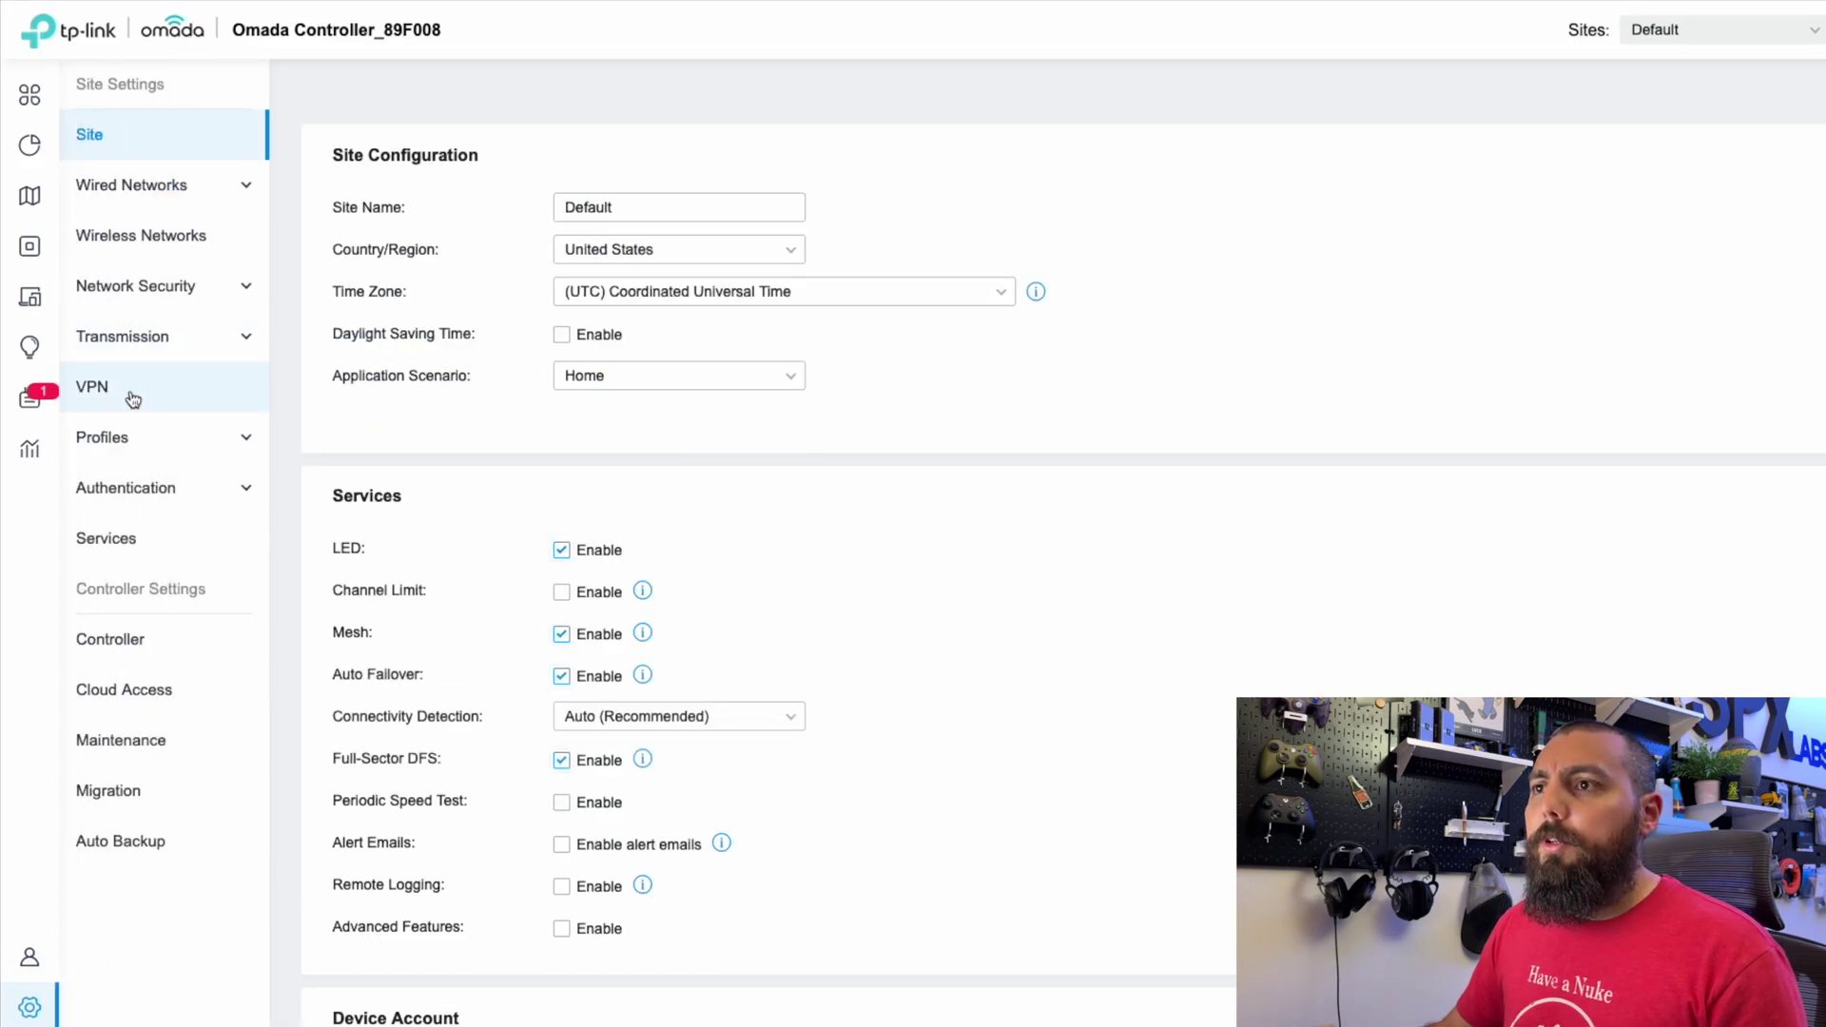
{"action": "left_click", "coordinate": [130, 393]}
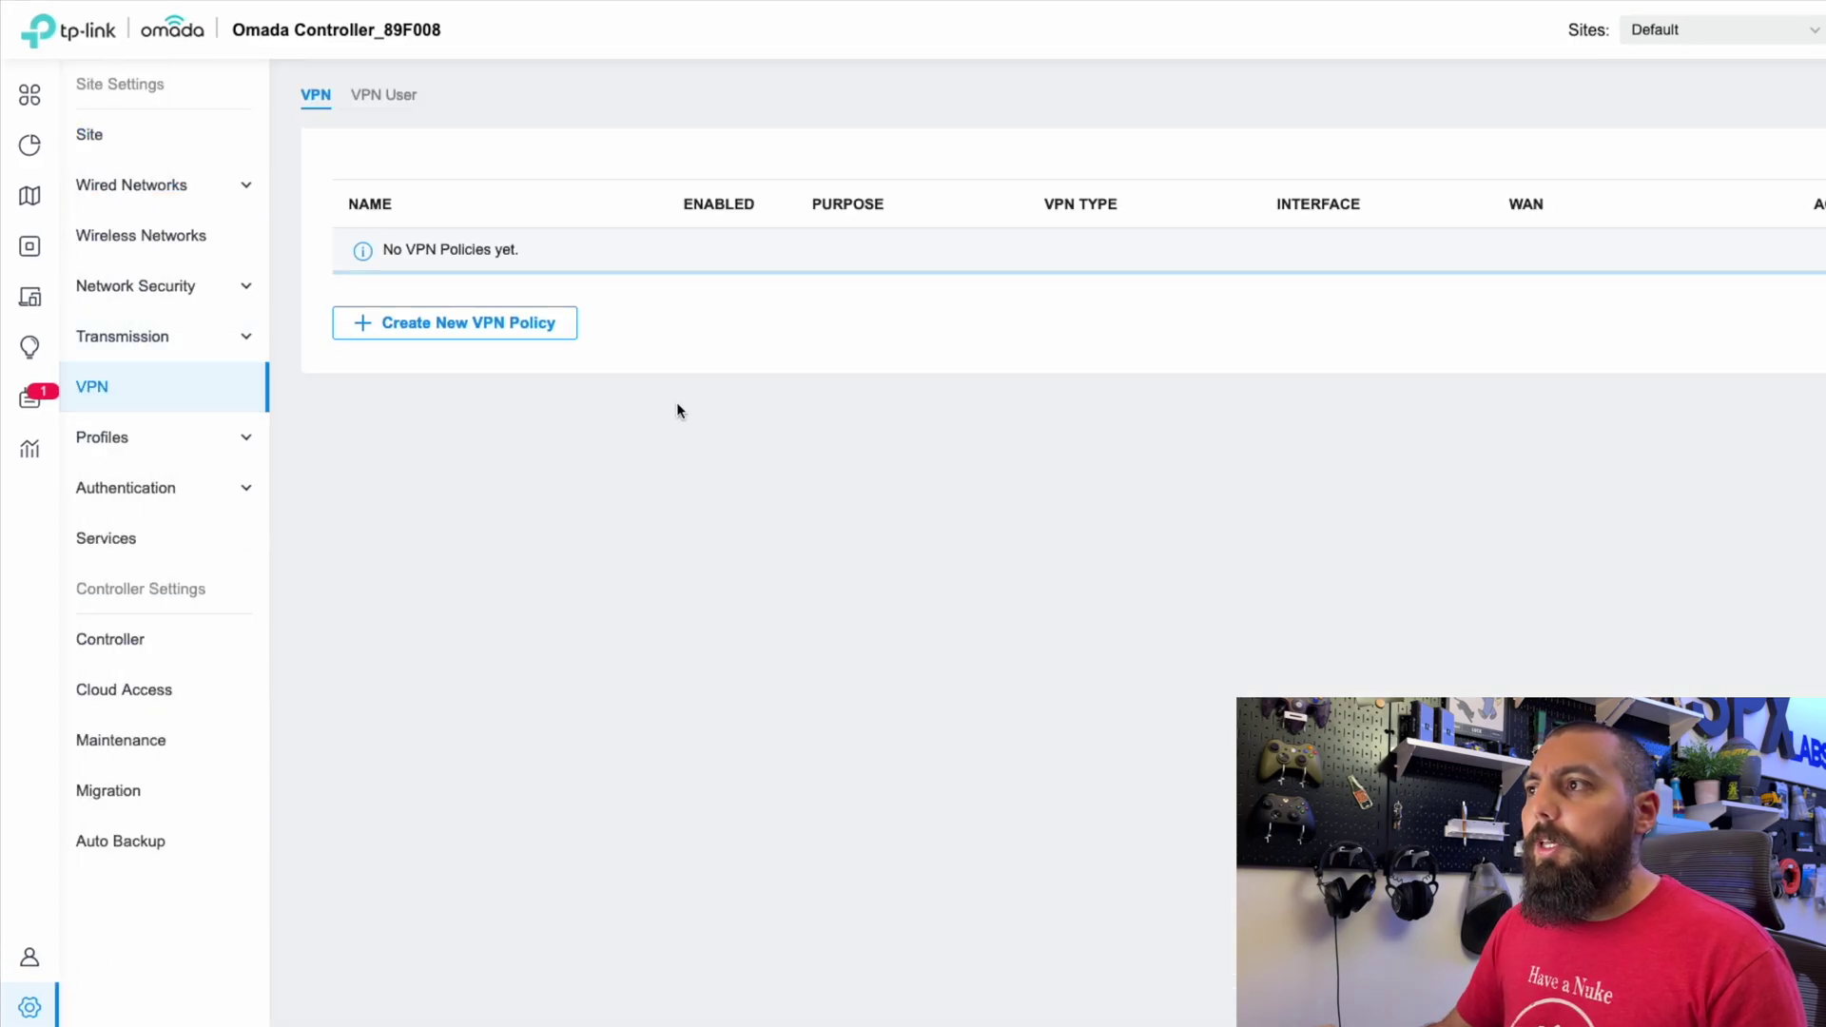
{"action": "left_click", "coordinate": [528, 331]}
{"action": "left_click", "coordinate": [726, 213]}
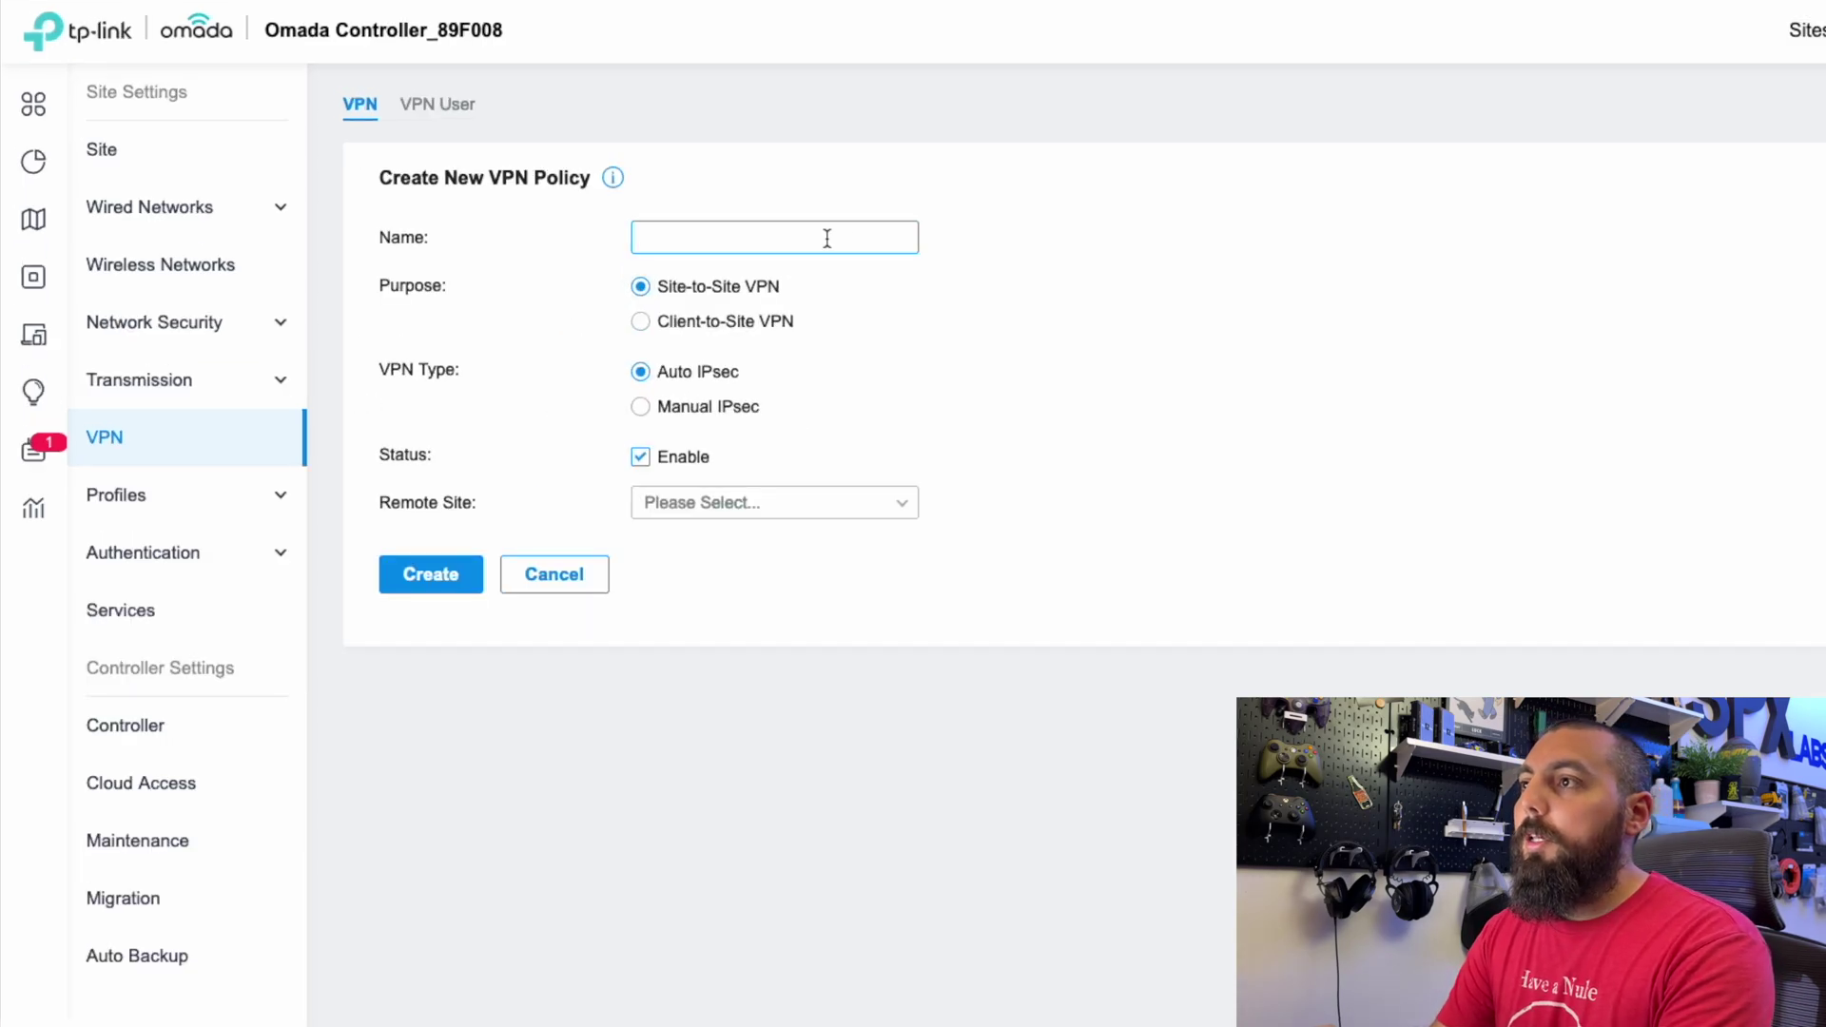
{"action": "type", "text": "sp"}
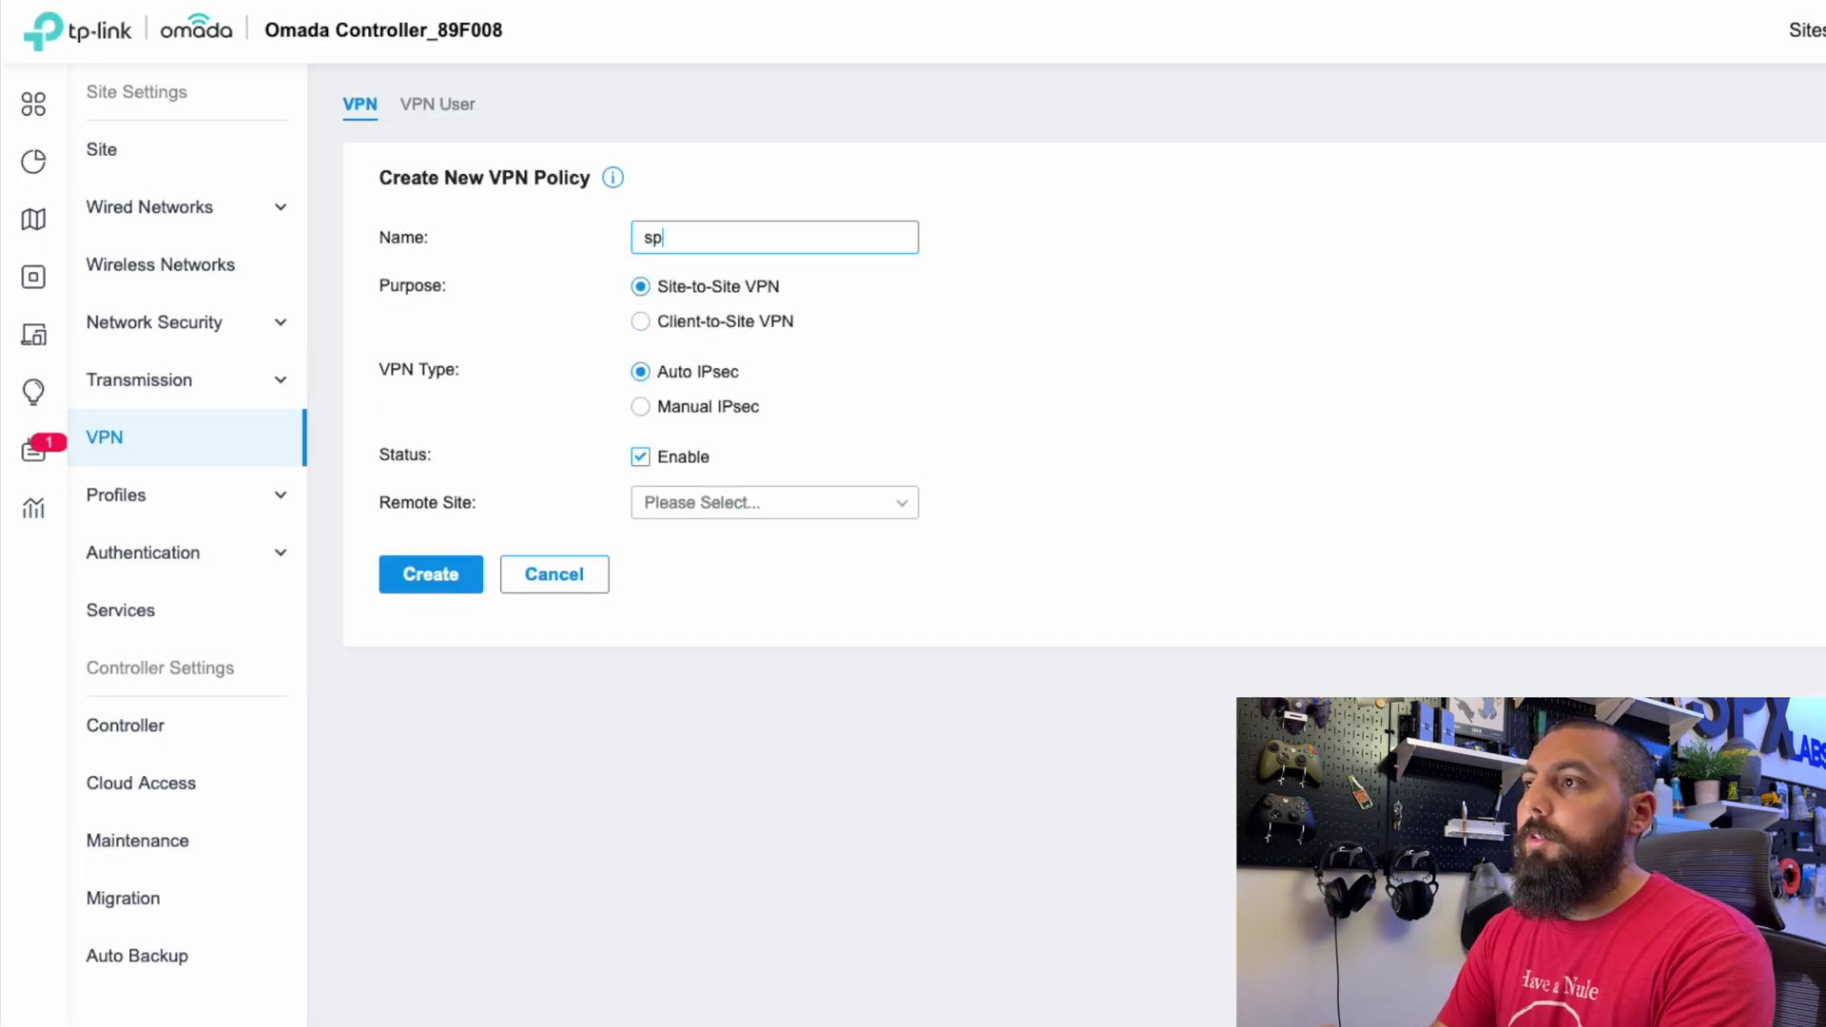
{"action": "type", "text": "Studio"}
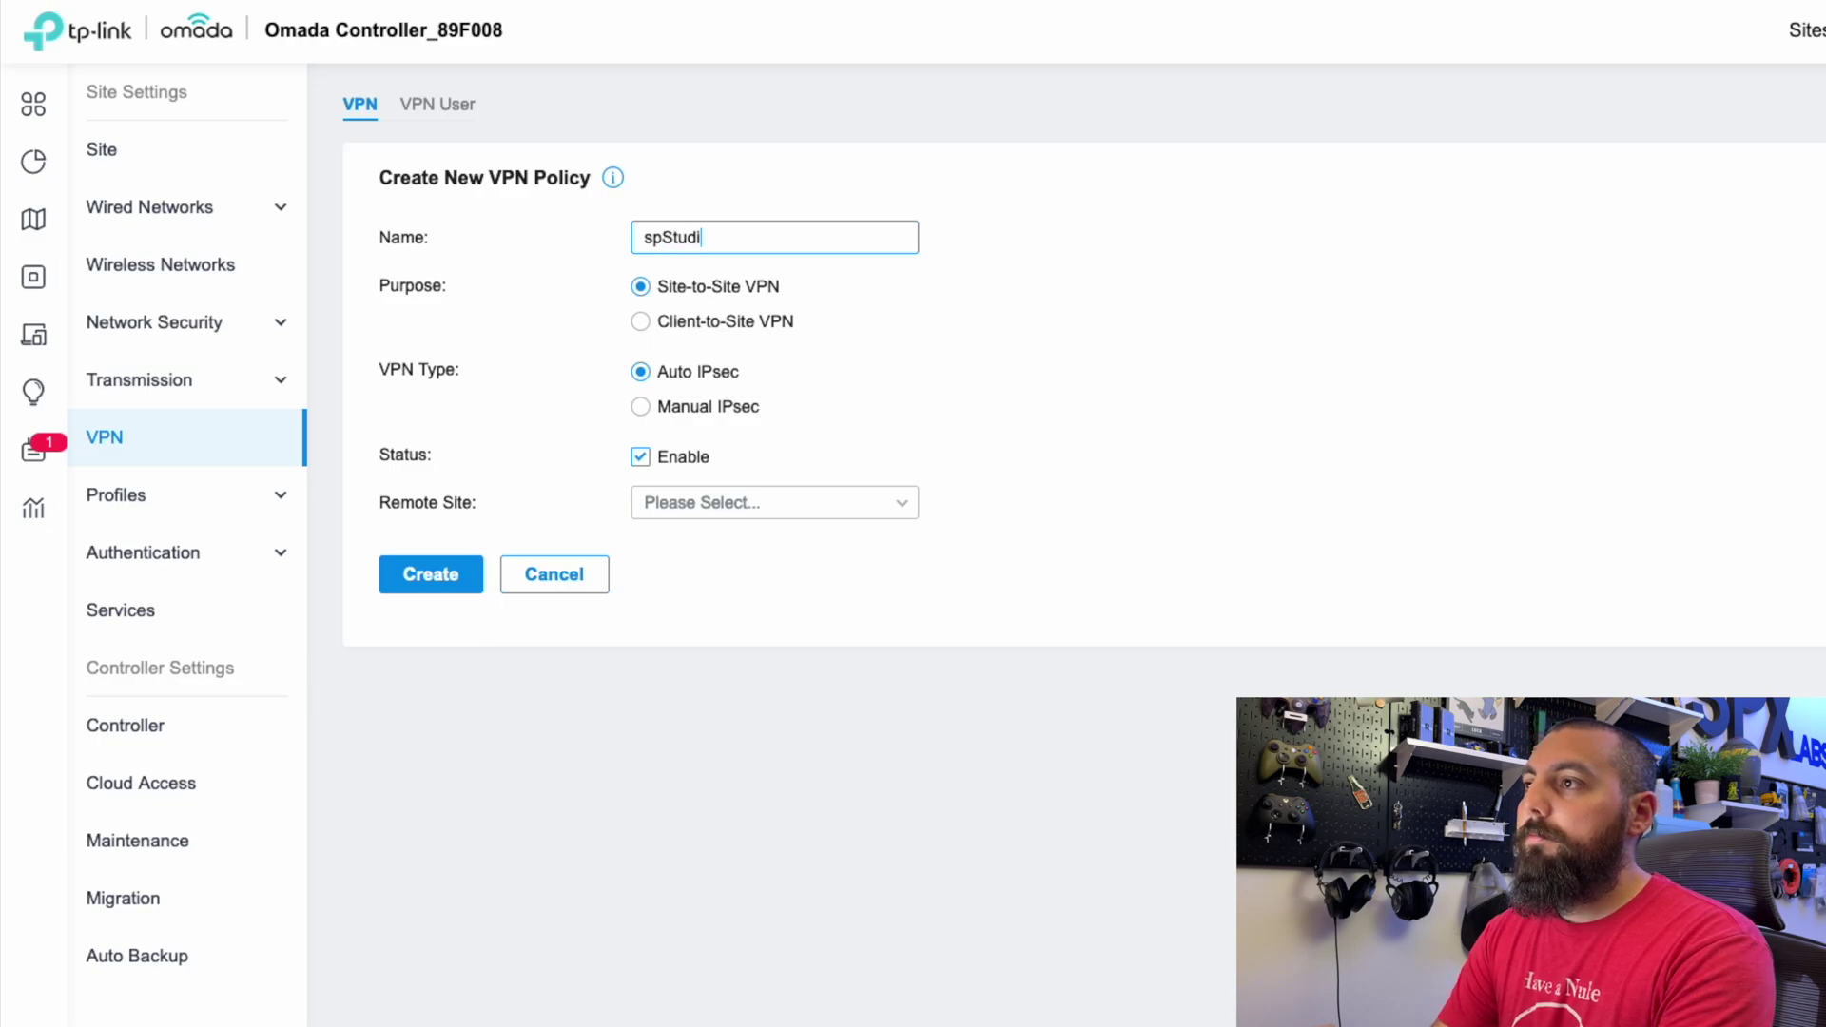
Step: Make spStudio a Client-to-Site VPN, clear the preselected L2TP type, and list the VPN types
{"action": "left_click", "coordinate": [744, 324]}
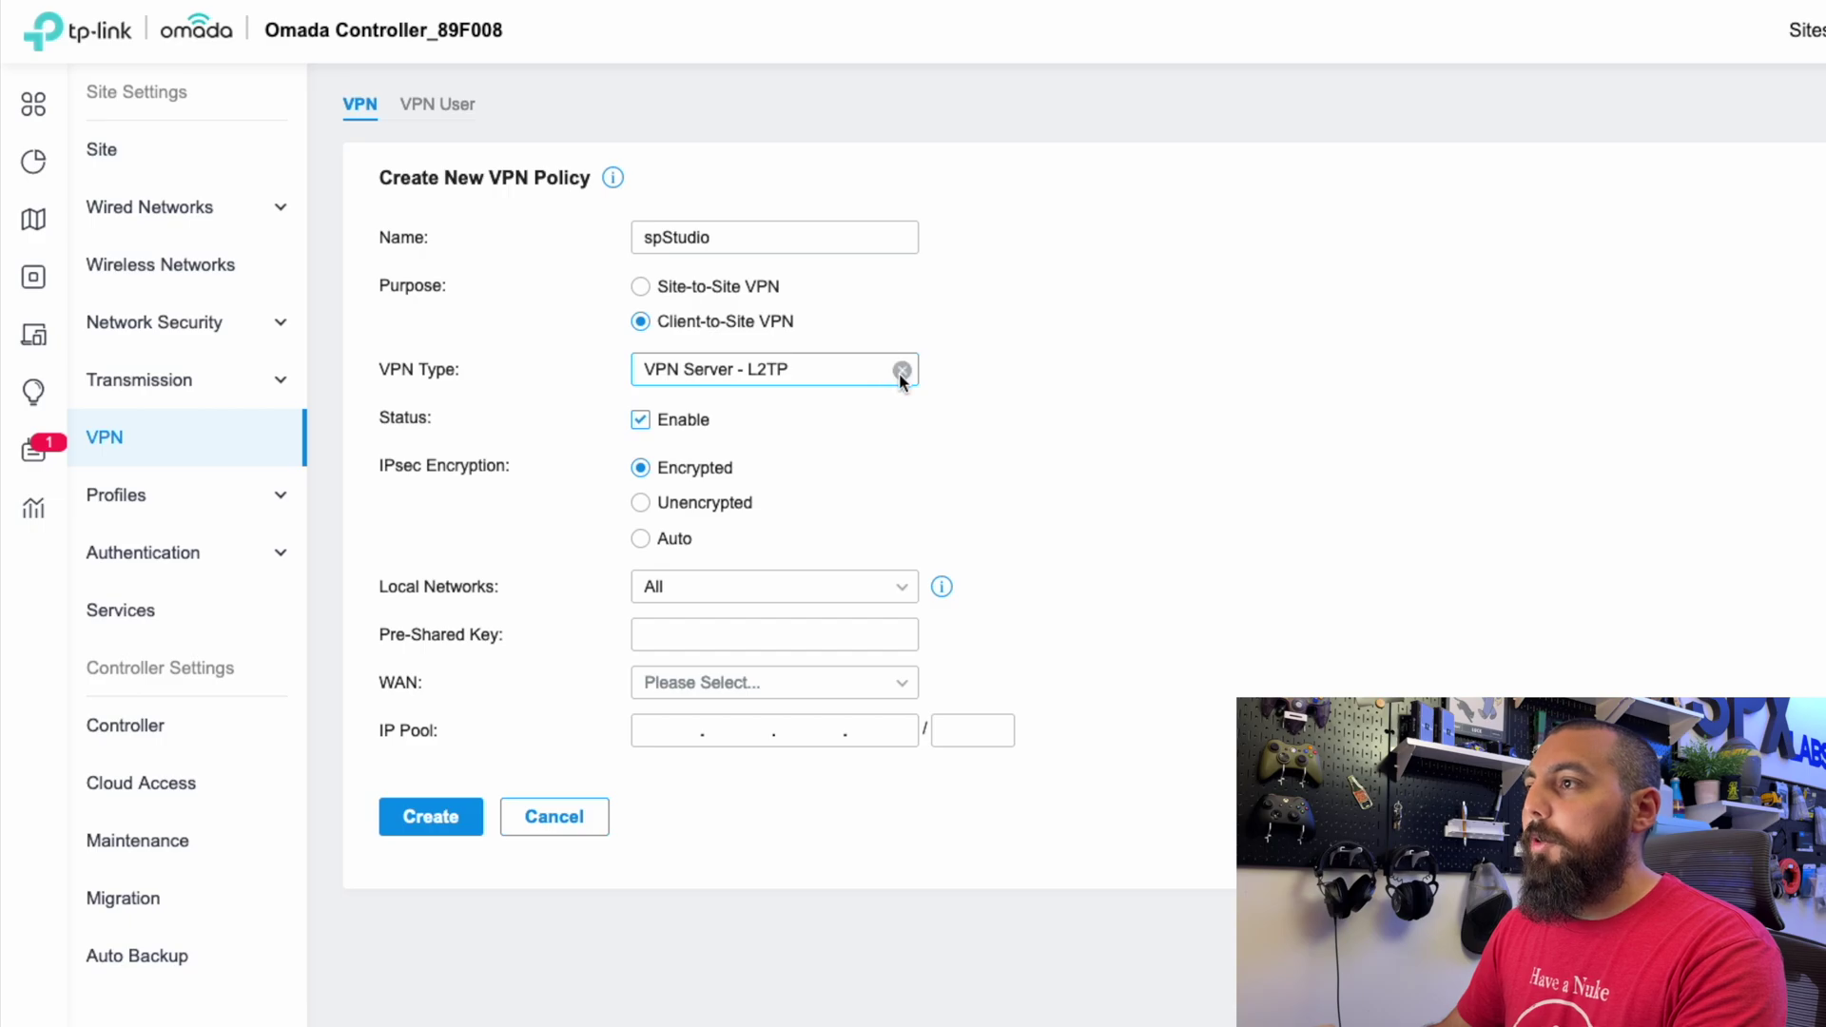
{"action": "left_click", "coordinate": [901, 371]}
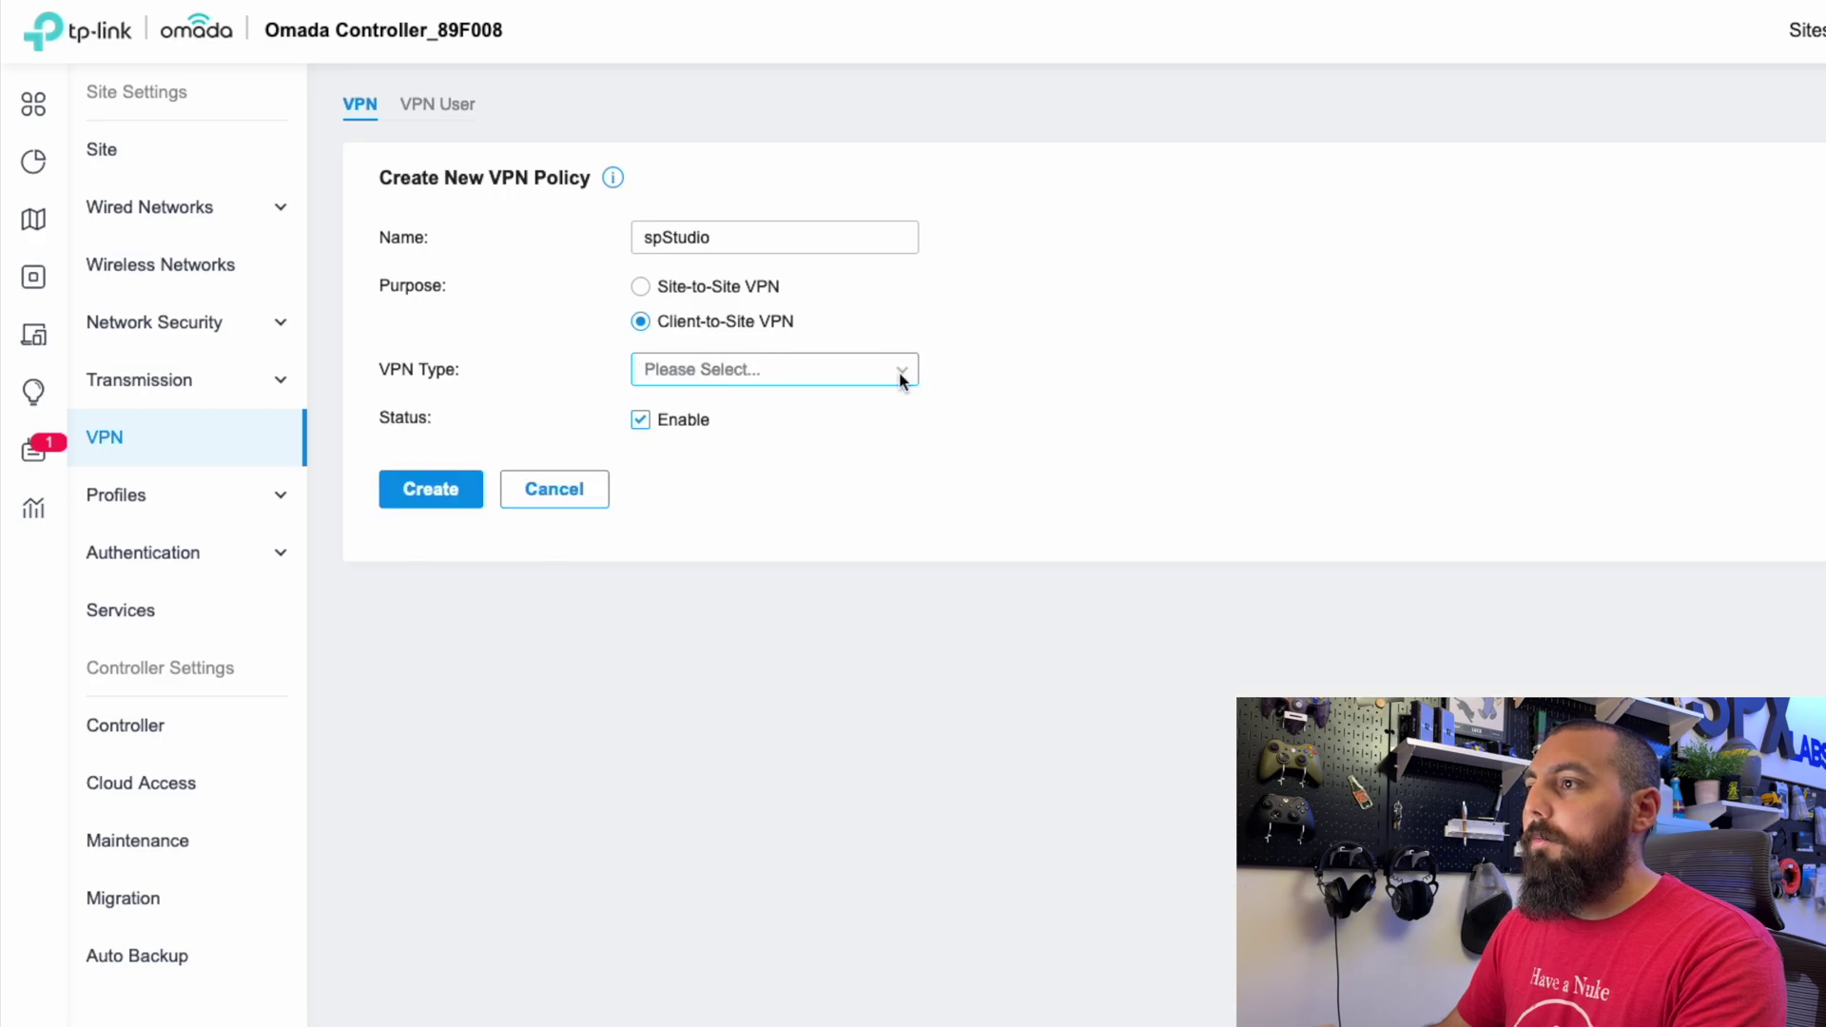
{"action": "left_click", "coordinate": [808, 371]}
{"action": "left_click", "coordinate": [732, 422]}
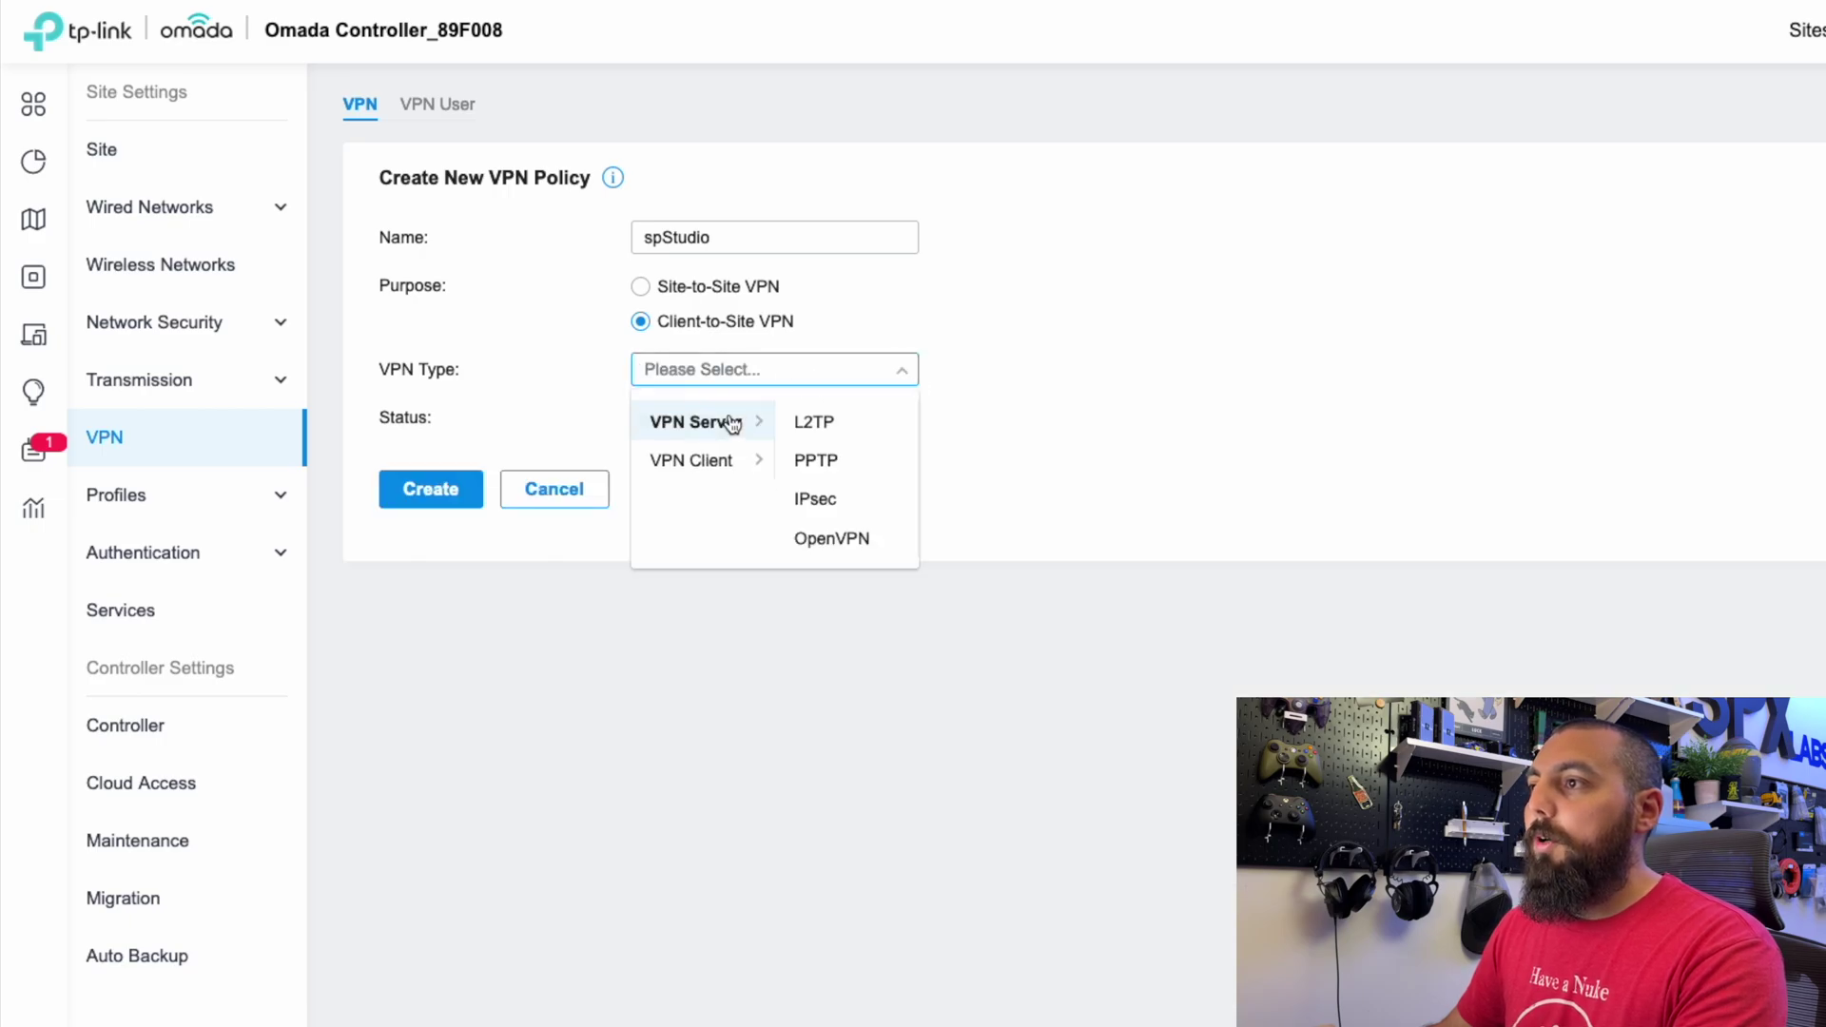
Step: Set spStudio as an OpenVPN server on UDP 1194 with only localServers as its local network
{"action": "left_click", "coordinate": [837, 539]}
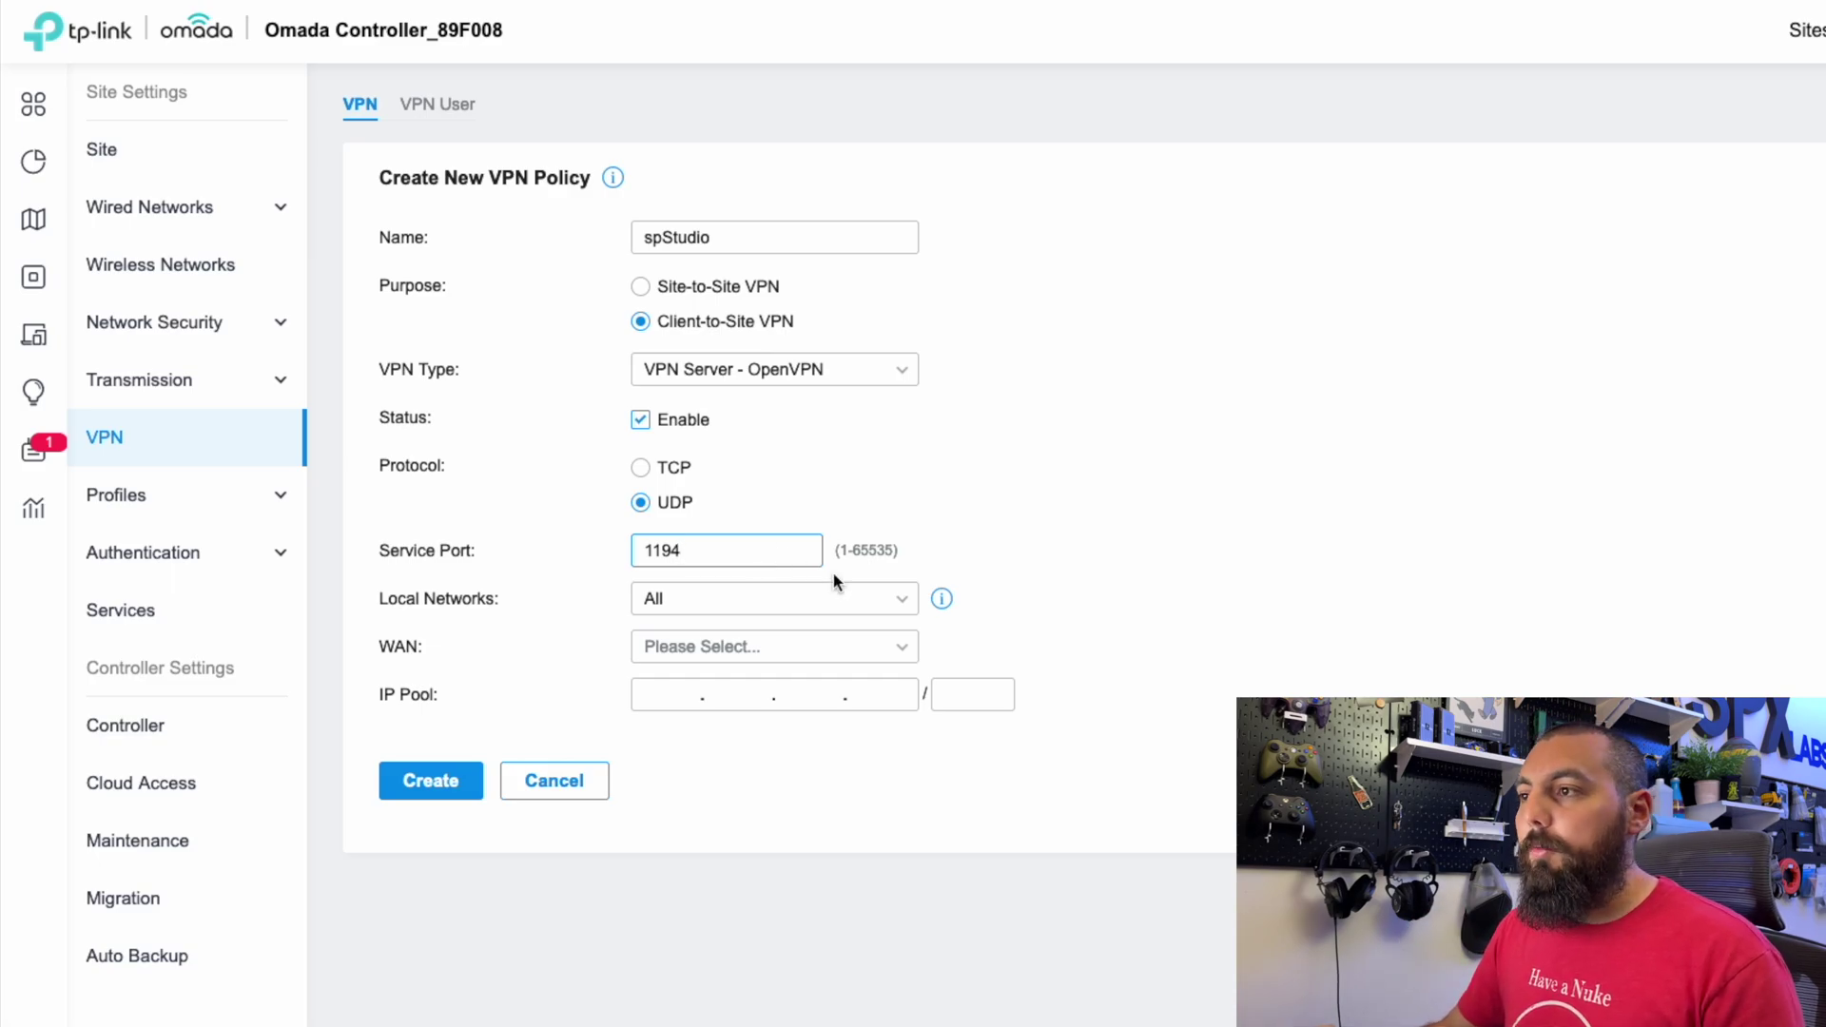
{"action": "left_click", "coordinate": [900, 601]}
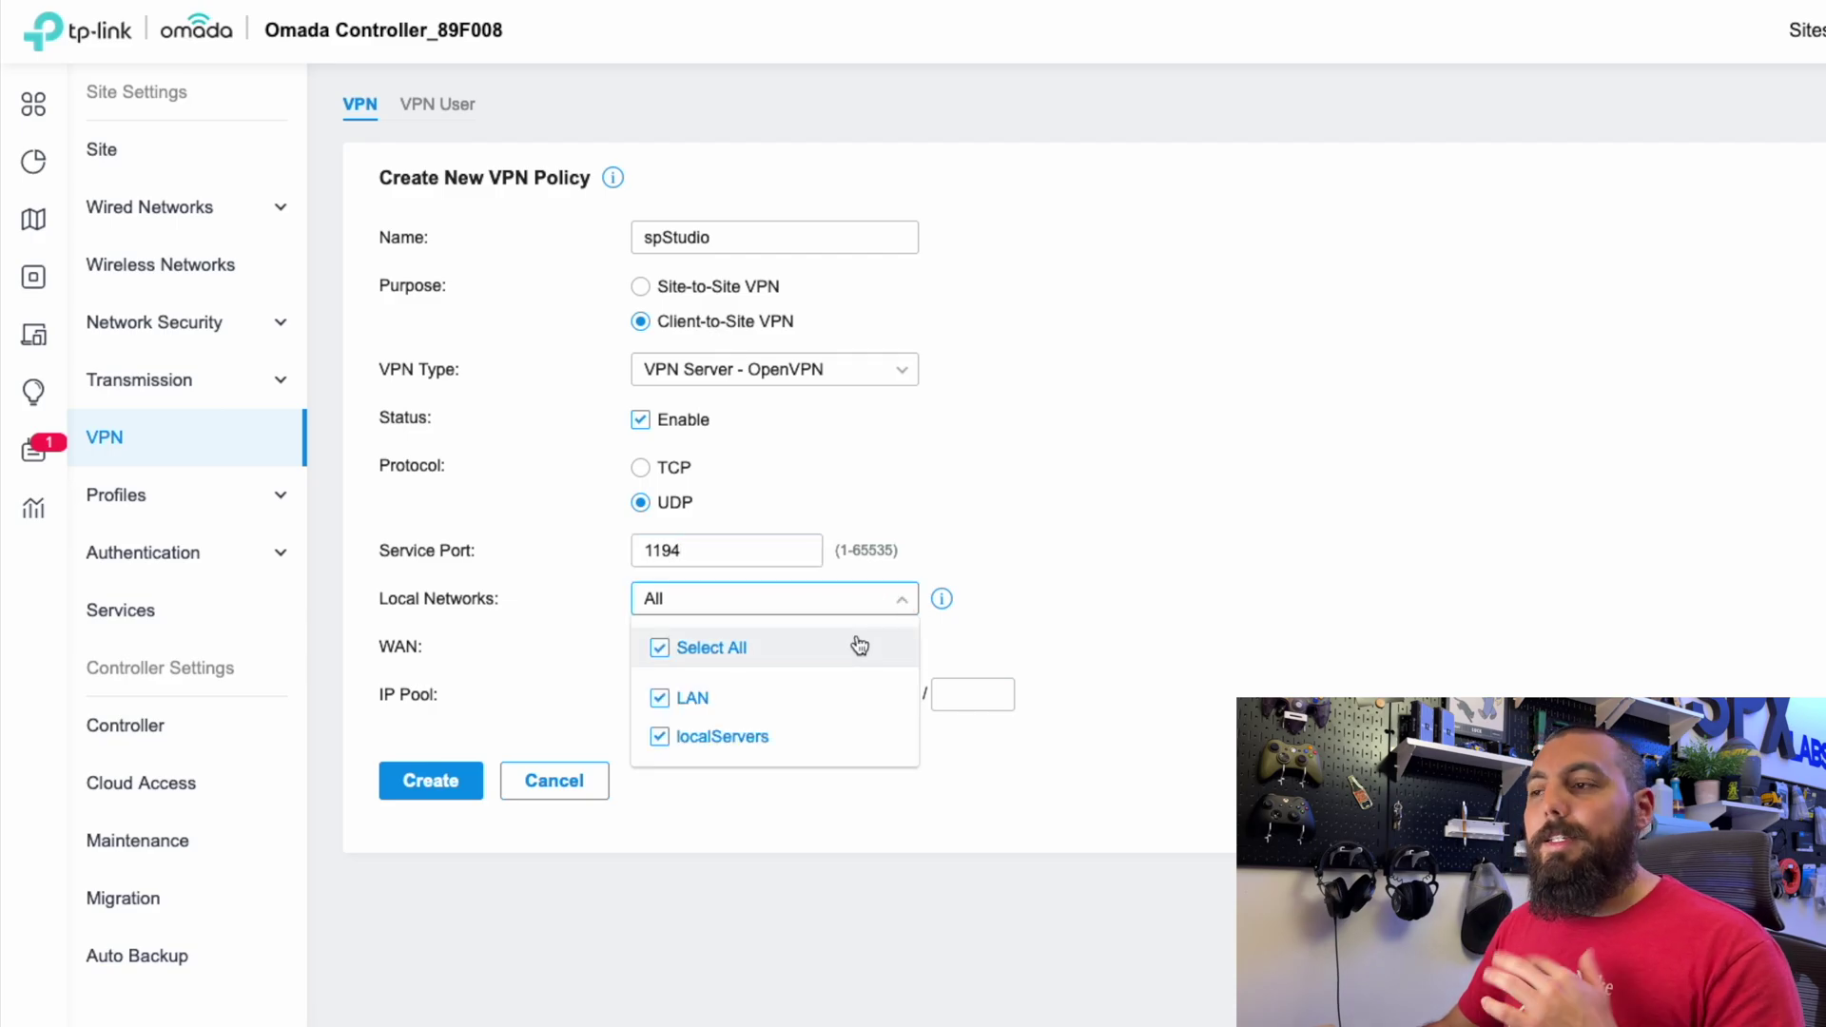
{"action": "left_click", "coordinate": [726, 701]}
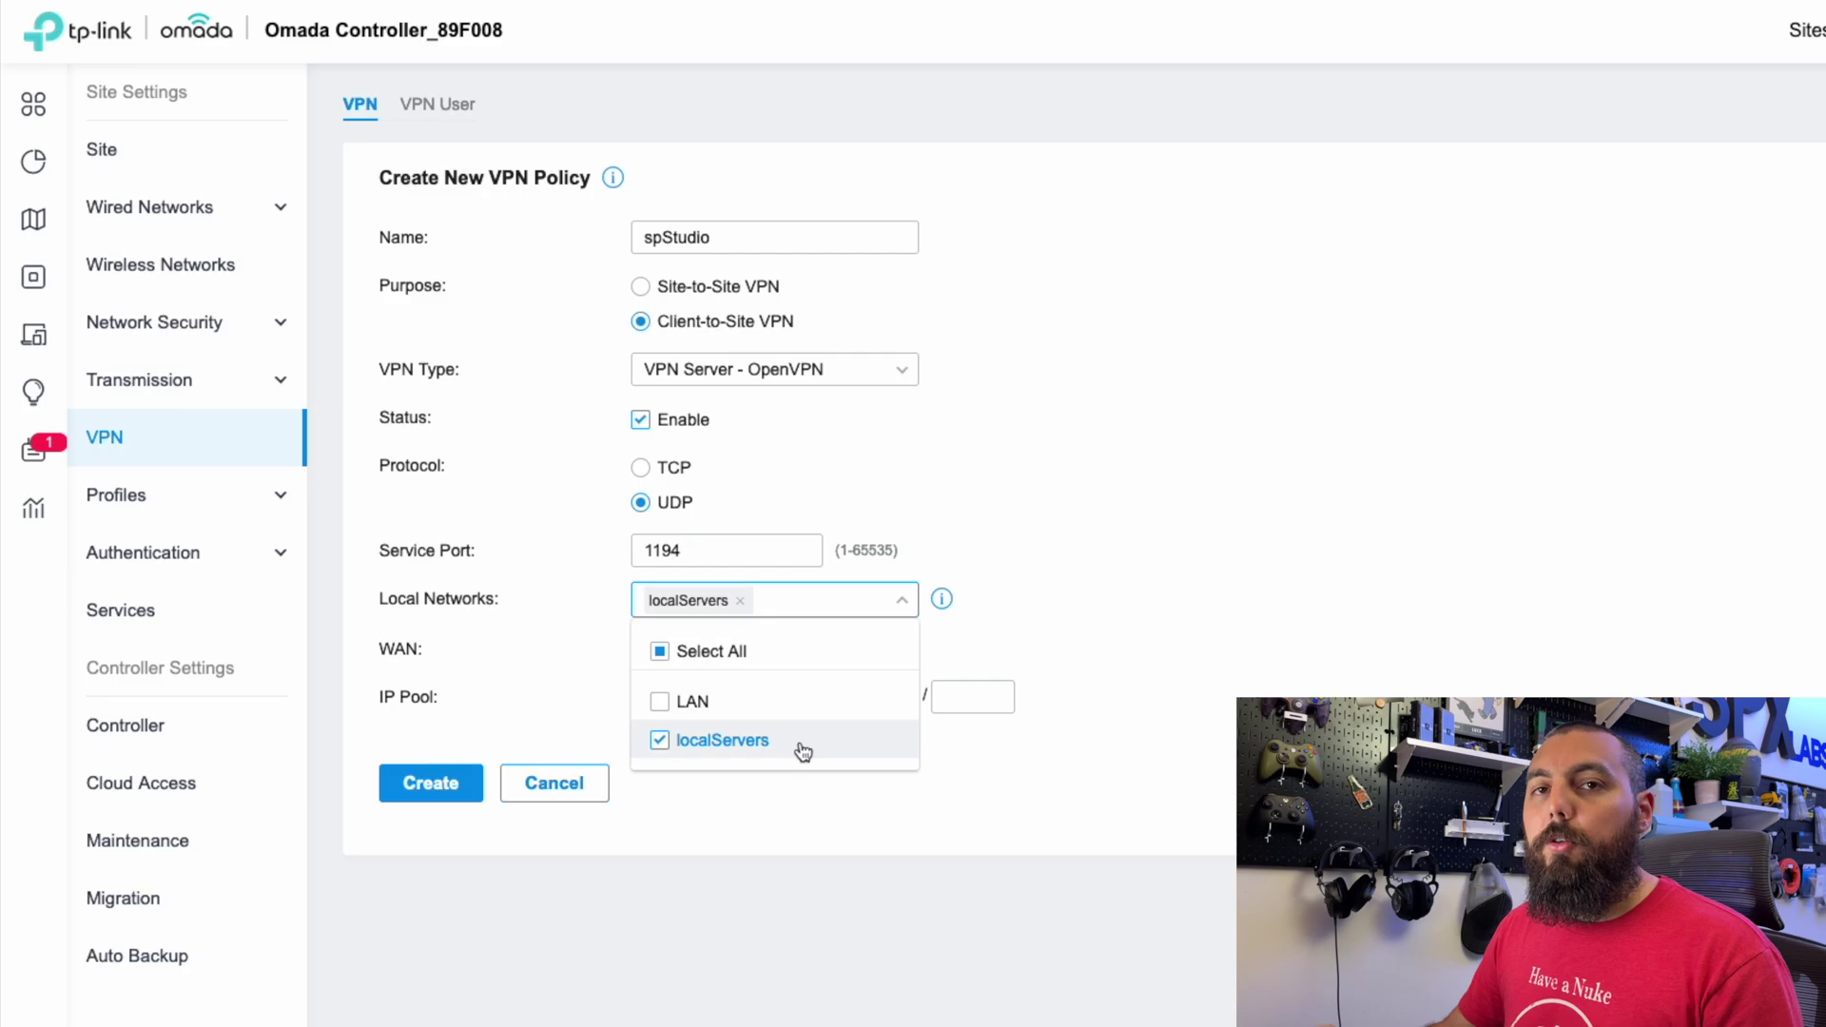
{"action": "left_click", "coordinate": [1040, 725]}
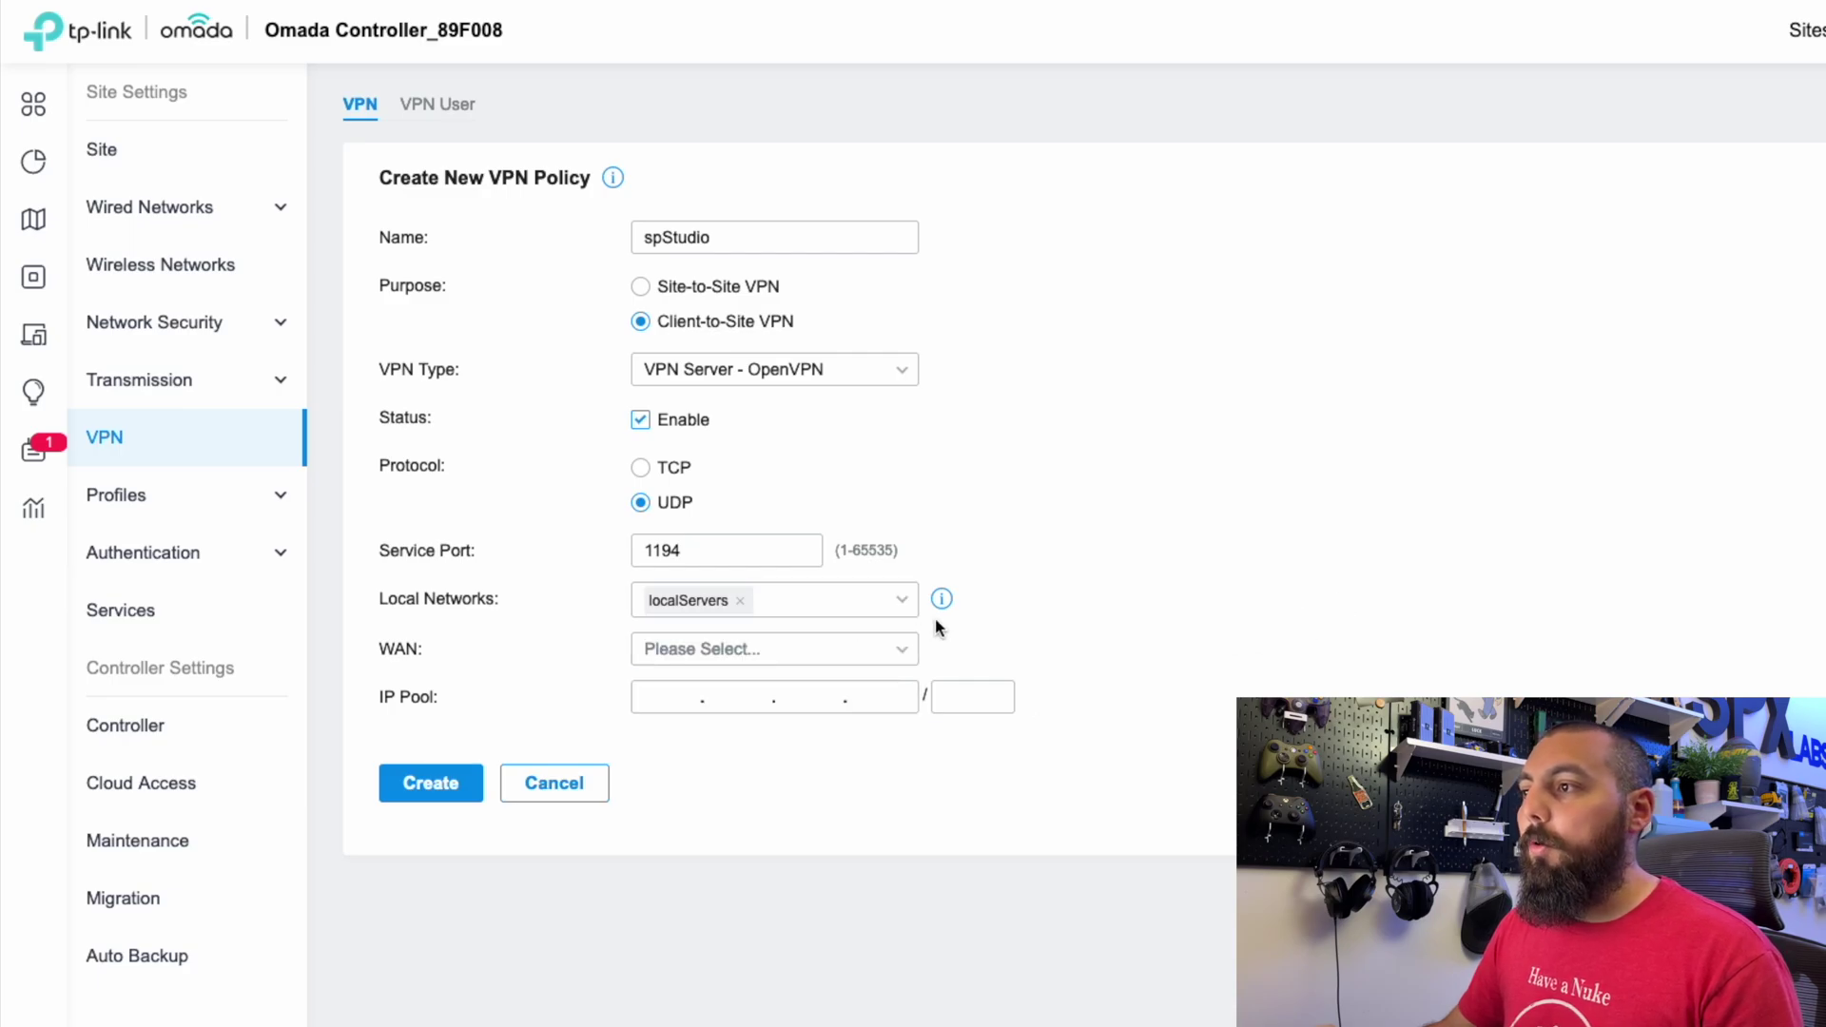
{"action": "left_click", "coordinate": [874, 605]}
{"action": "left_click", "coordinate": [623, 772]}
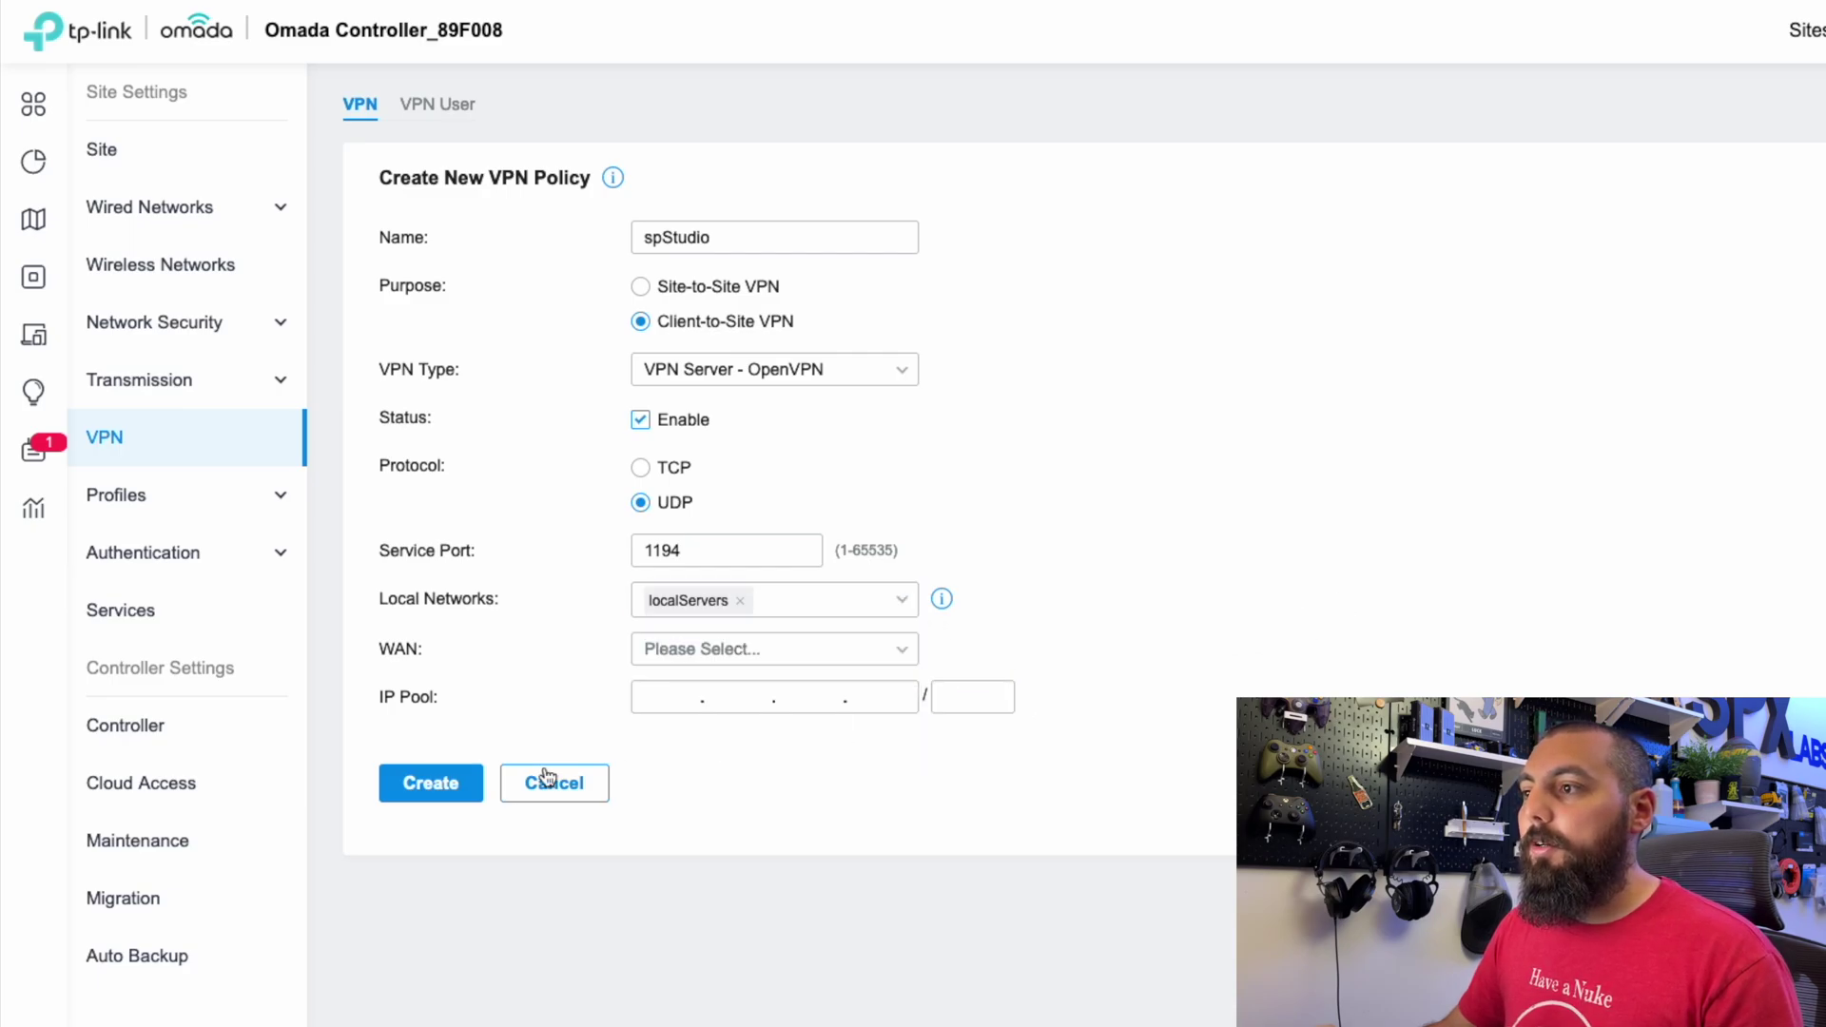
Step: Serve spStudio on the WAN port with IP pool 192.168.10.1/24 and create the policy
{"action": "left_click", "coordinate": [775, 650]}
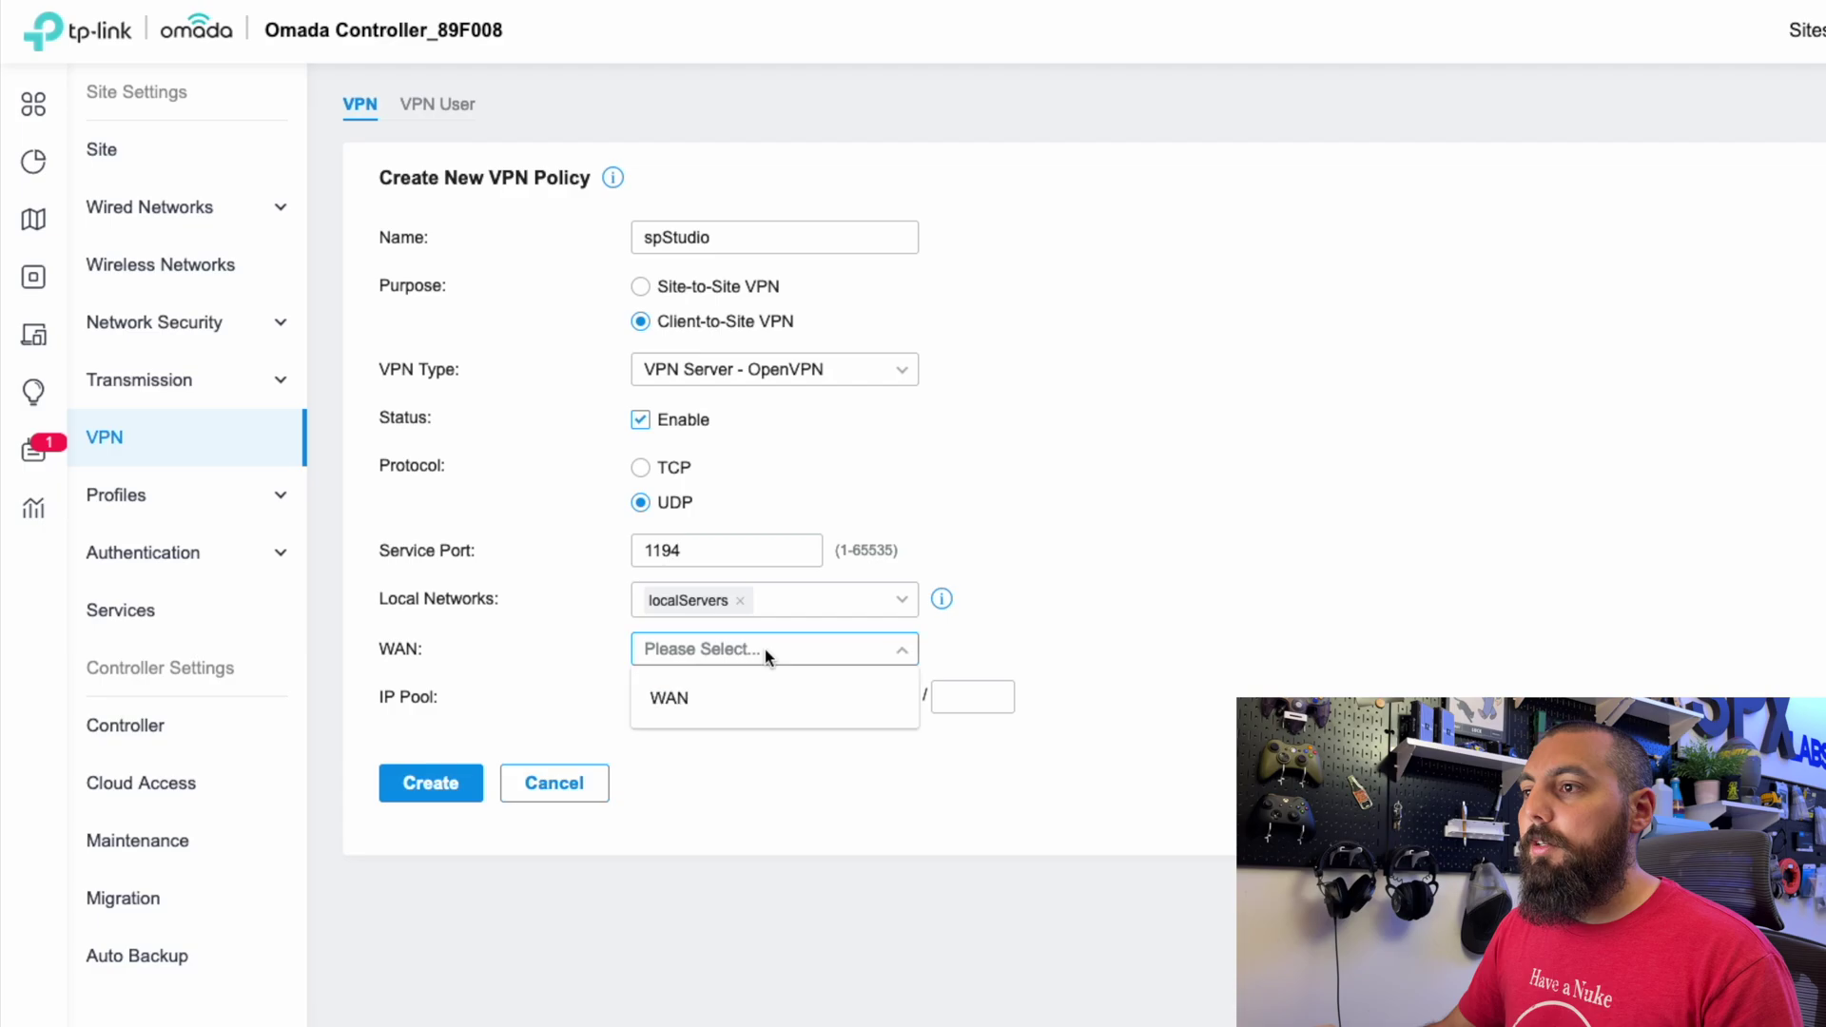
{"action": "left_click", "coordinate": [747, 695]}
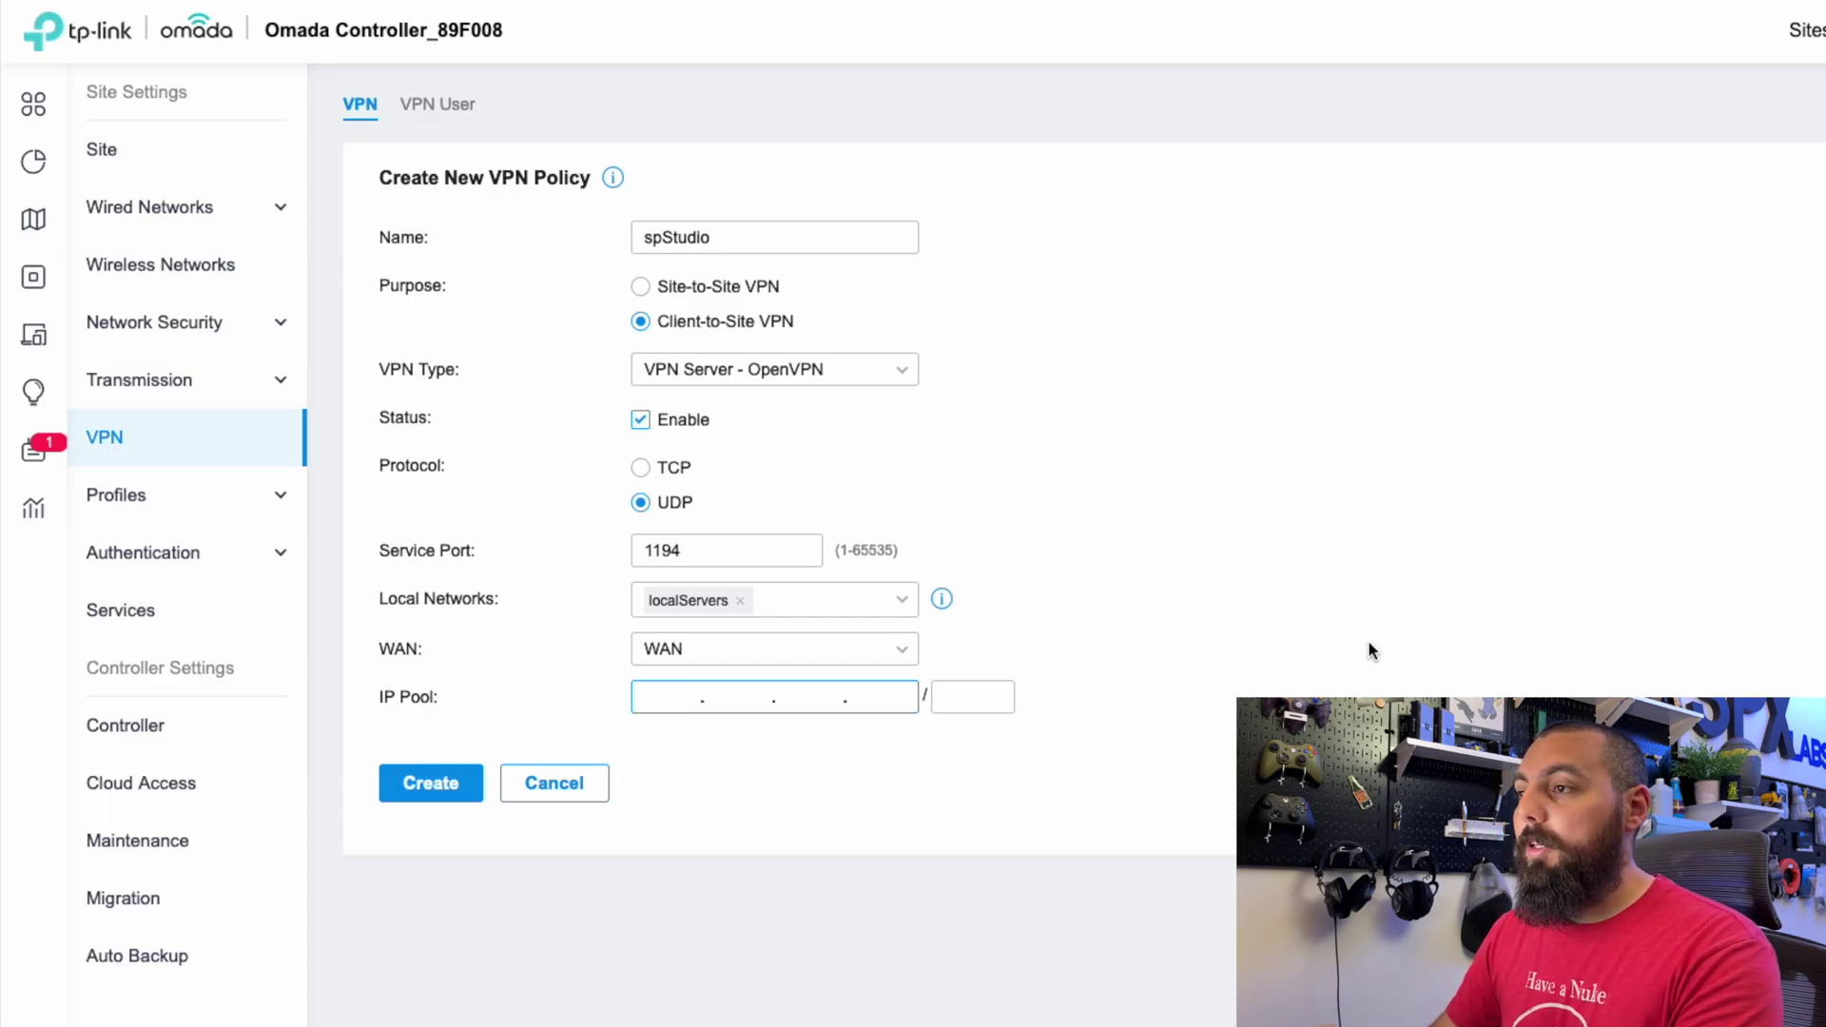
{"action": "type", "text": "2."}
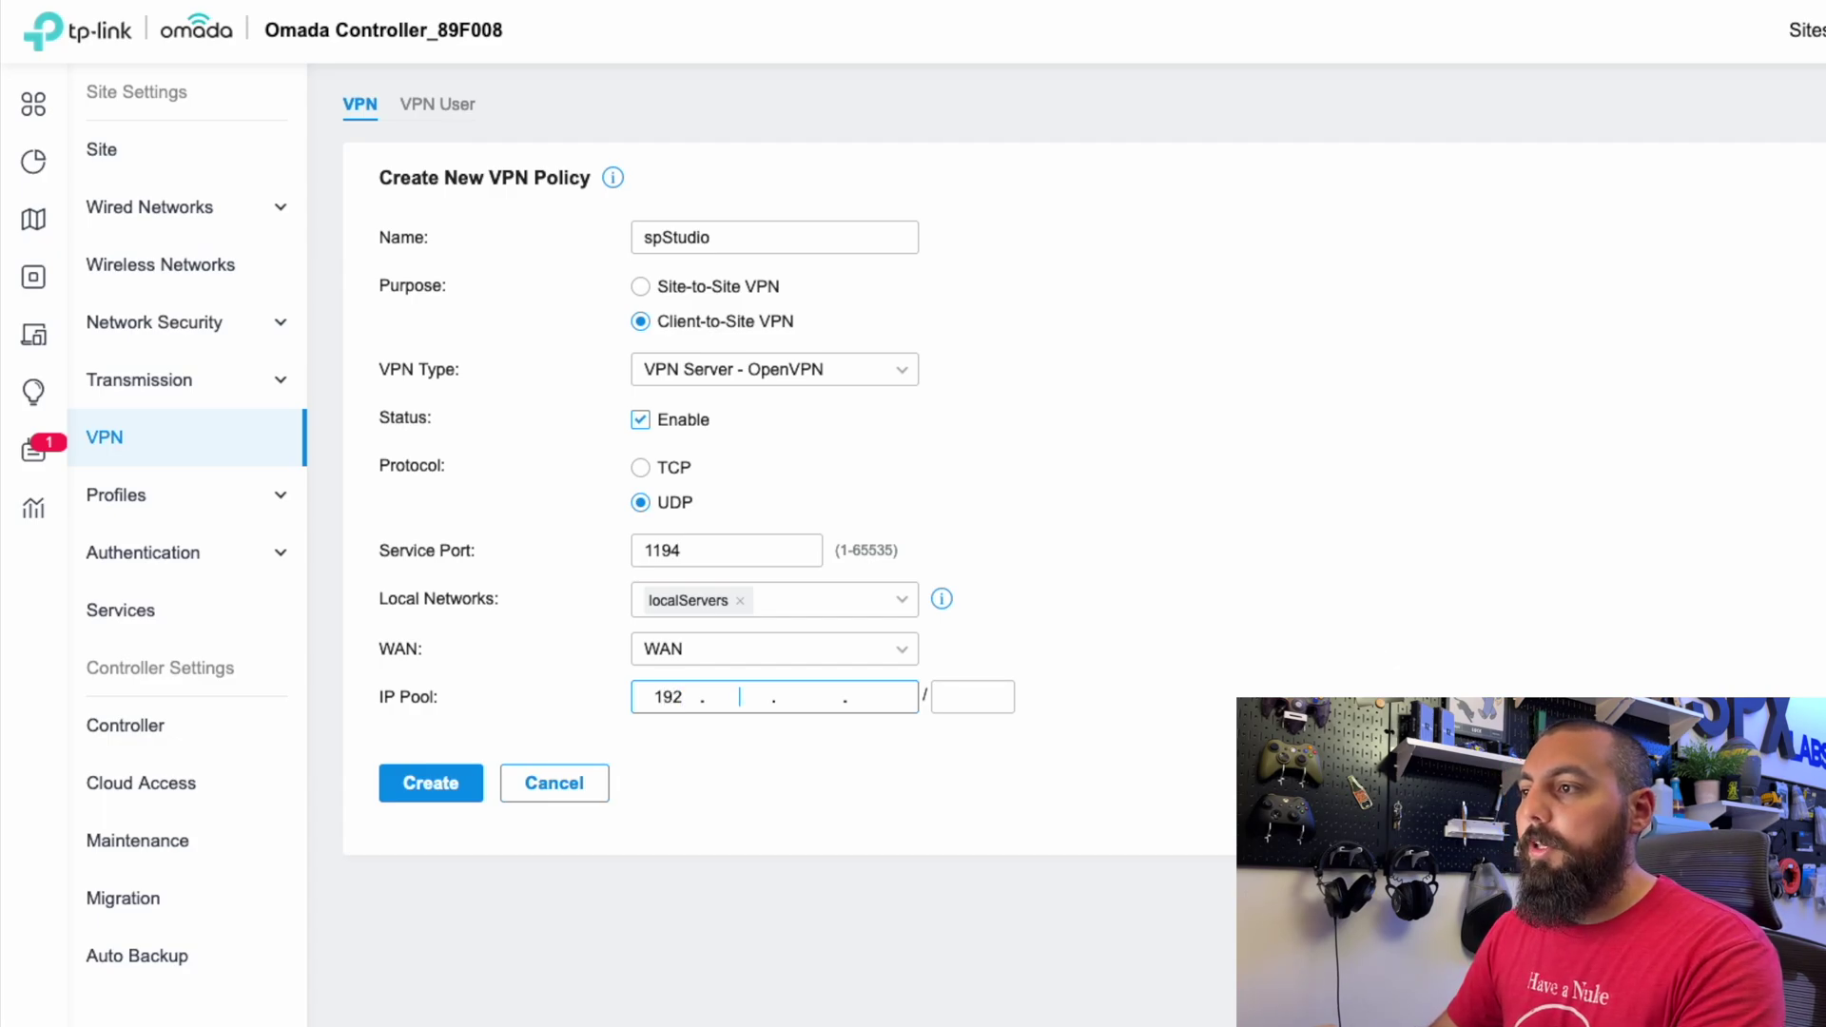
{"action": "type", "text": "168"}
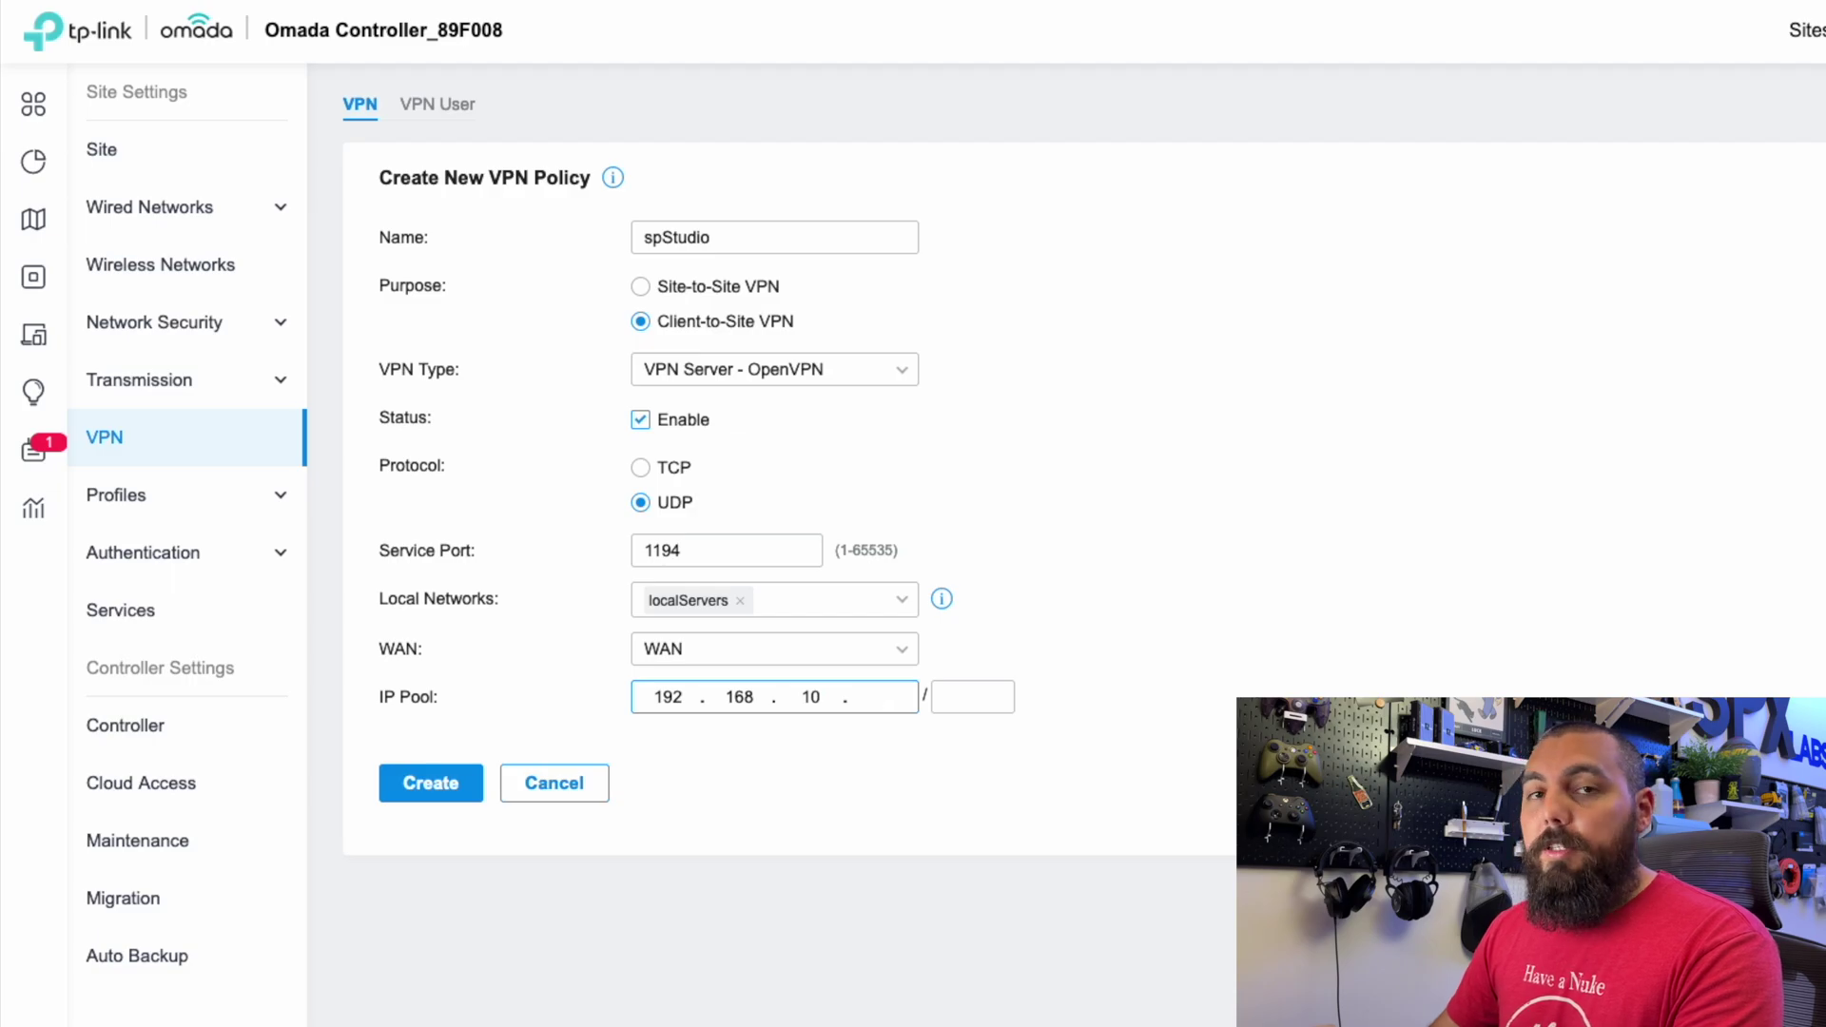
{"action": "left_click", "coordinate": [972, 696]}
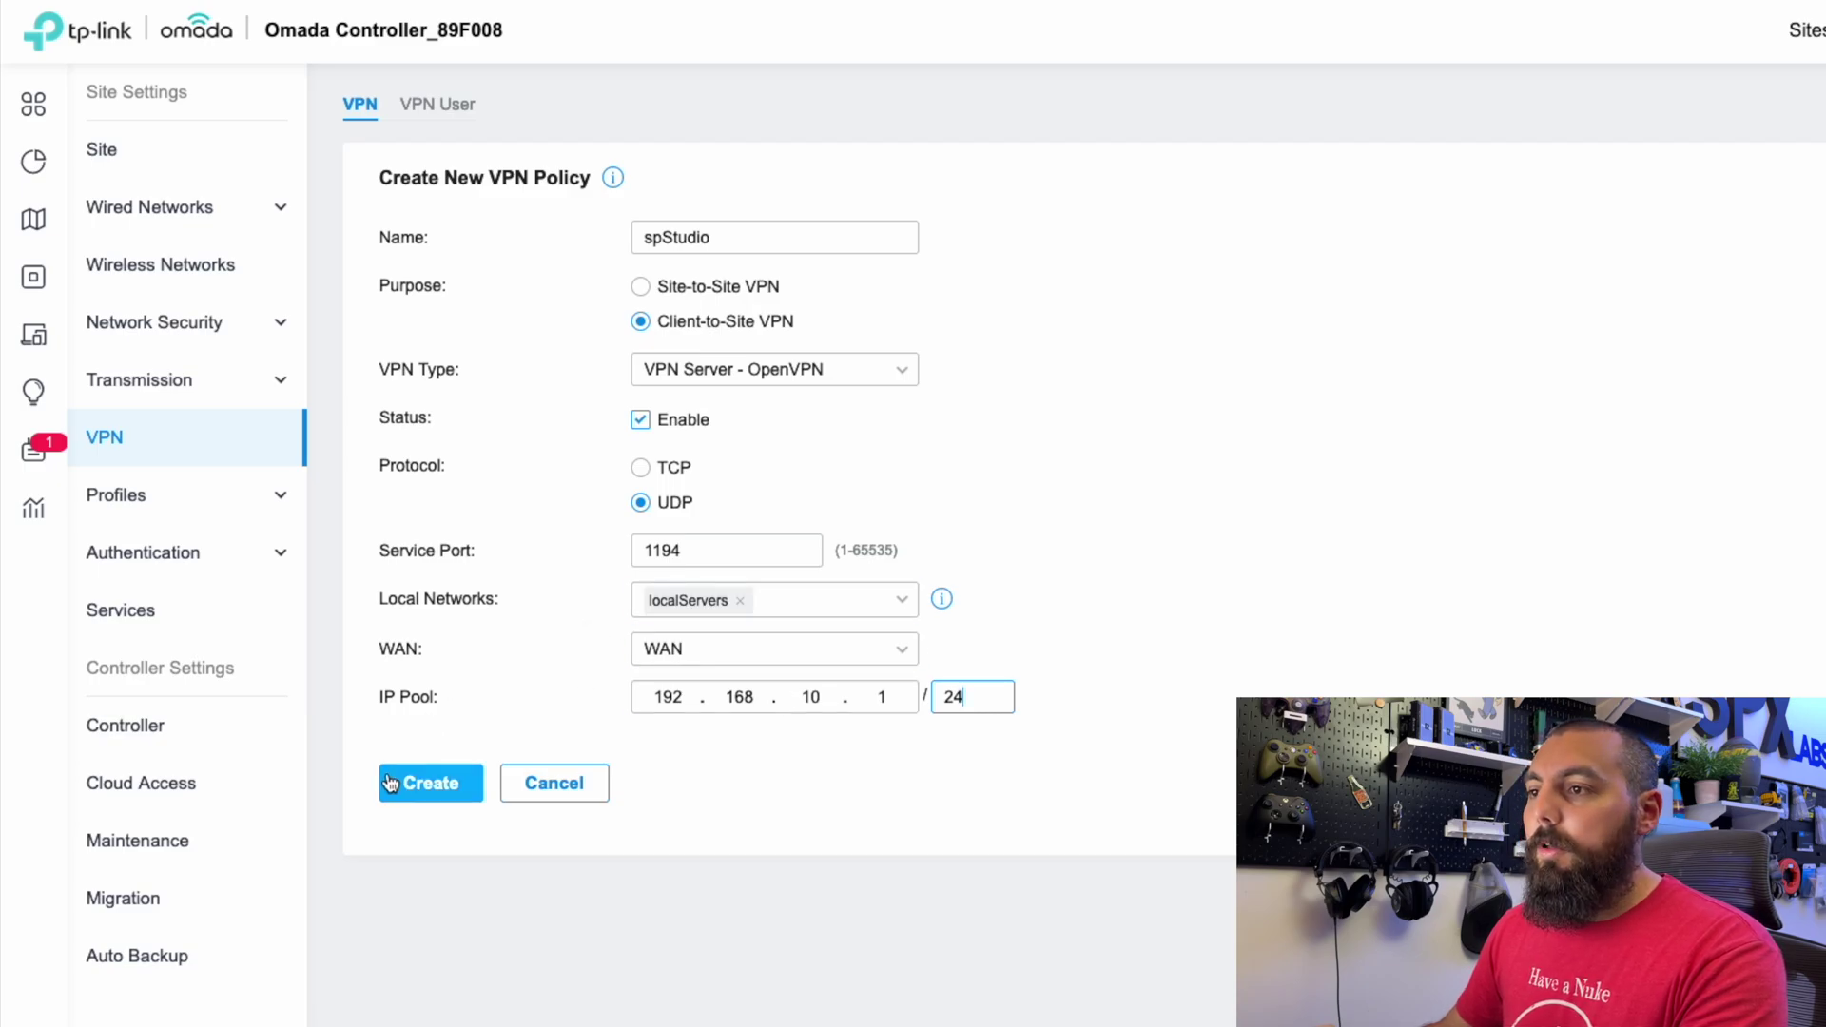
{"action": "left_click", "coordinate": [431, 782]}
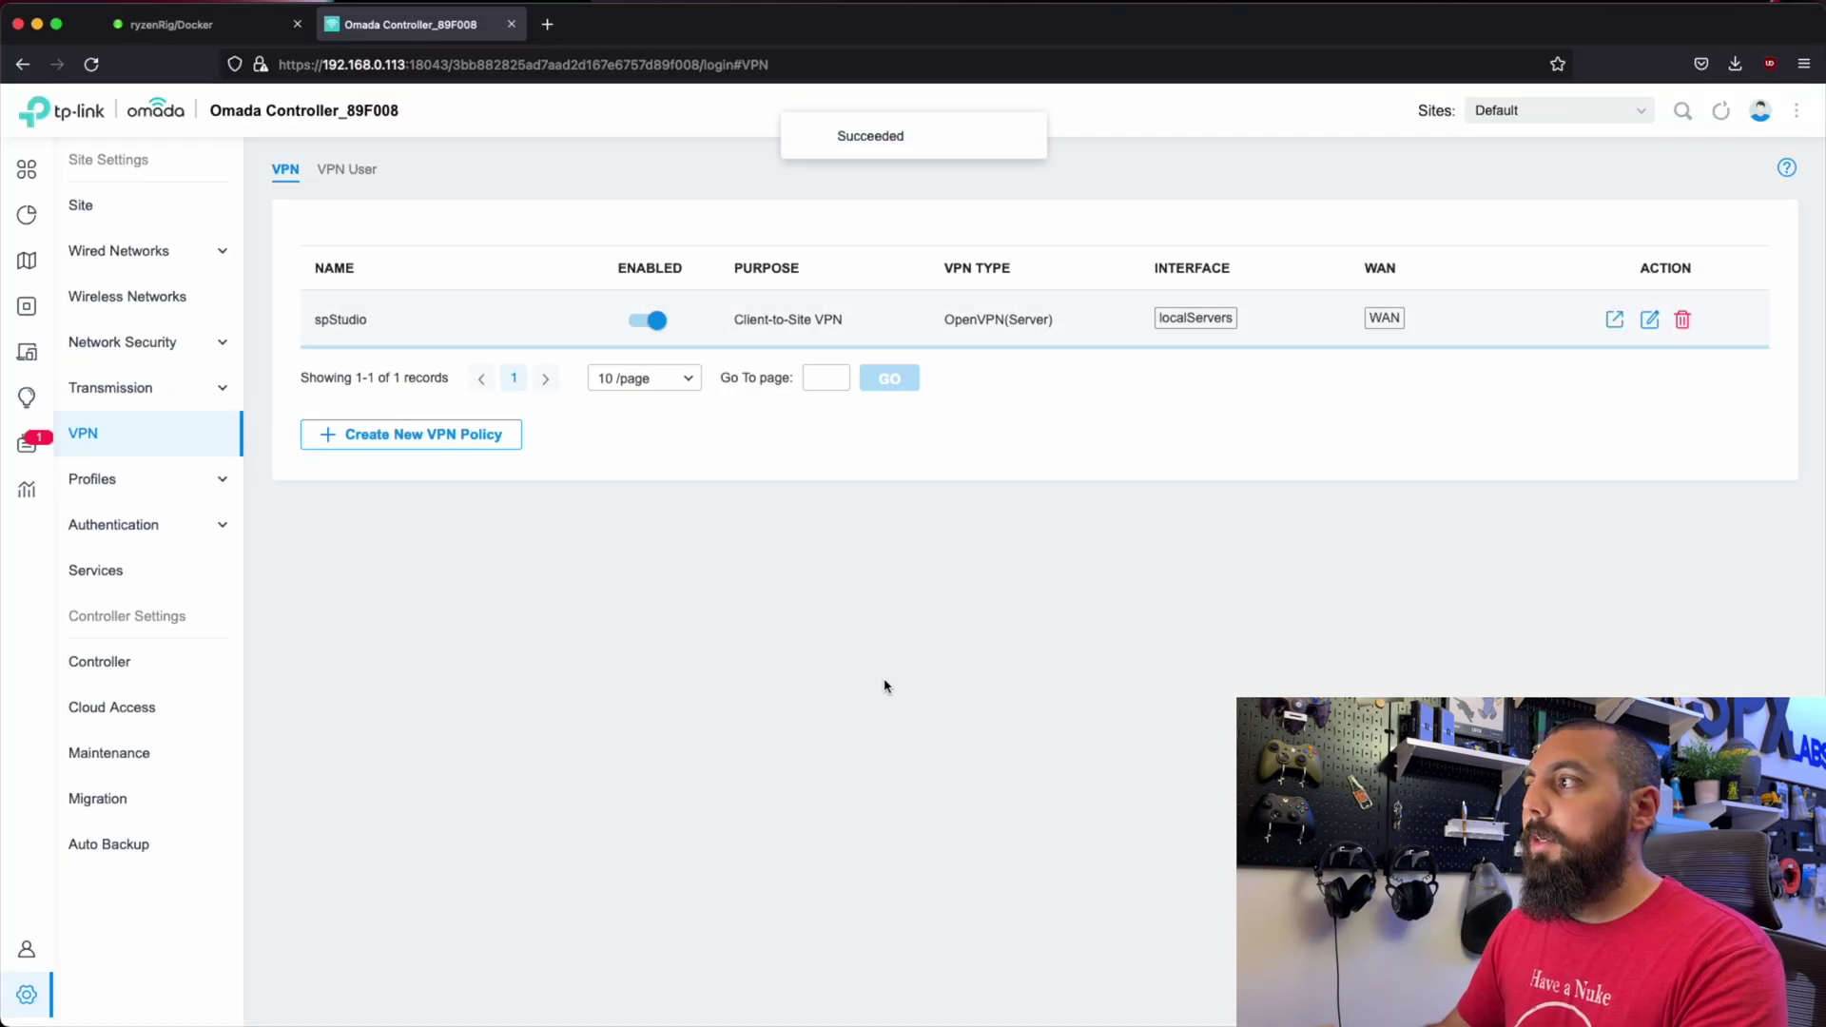
{"action": "left_click", "coordinate": [1615, 320]}
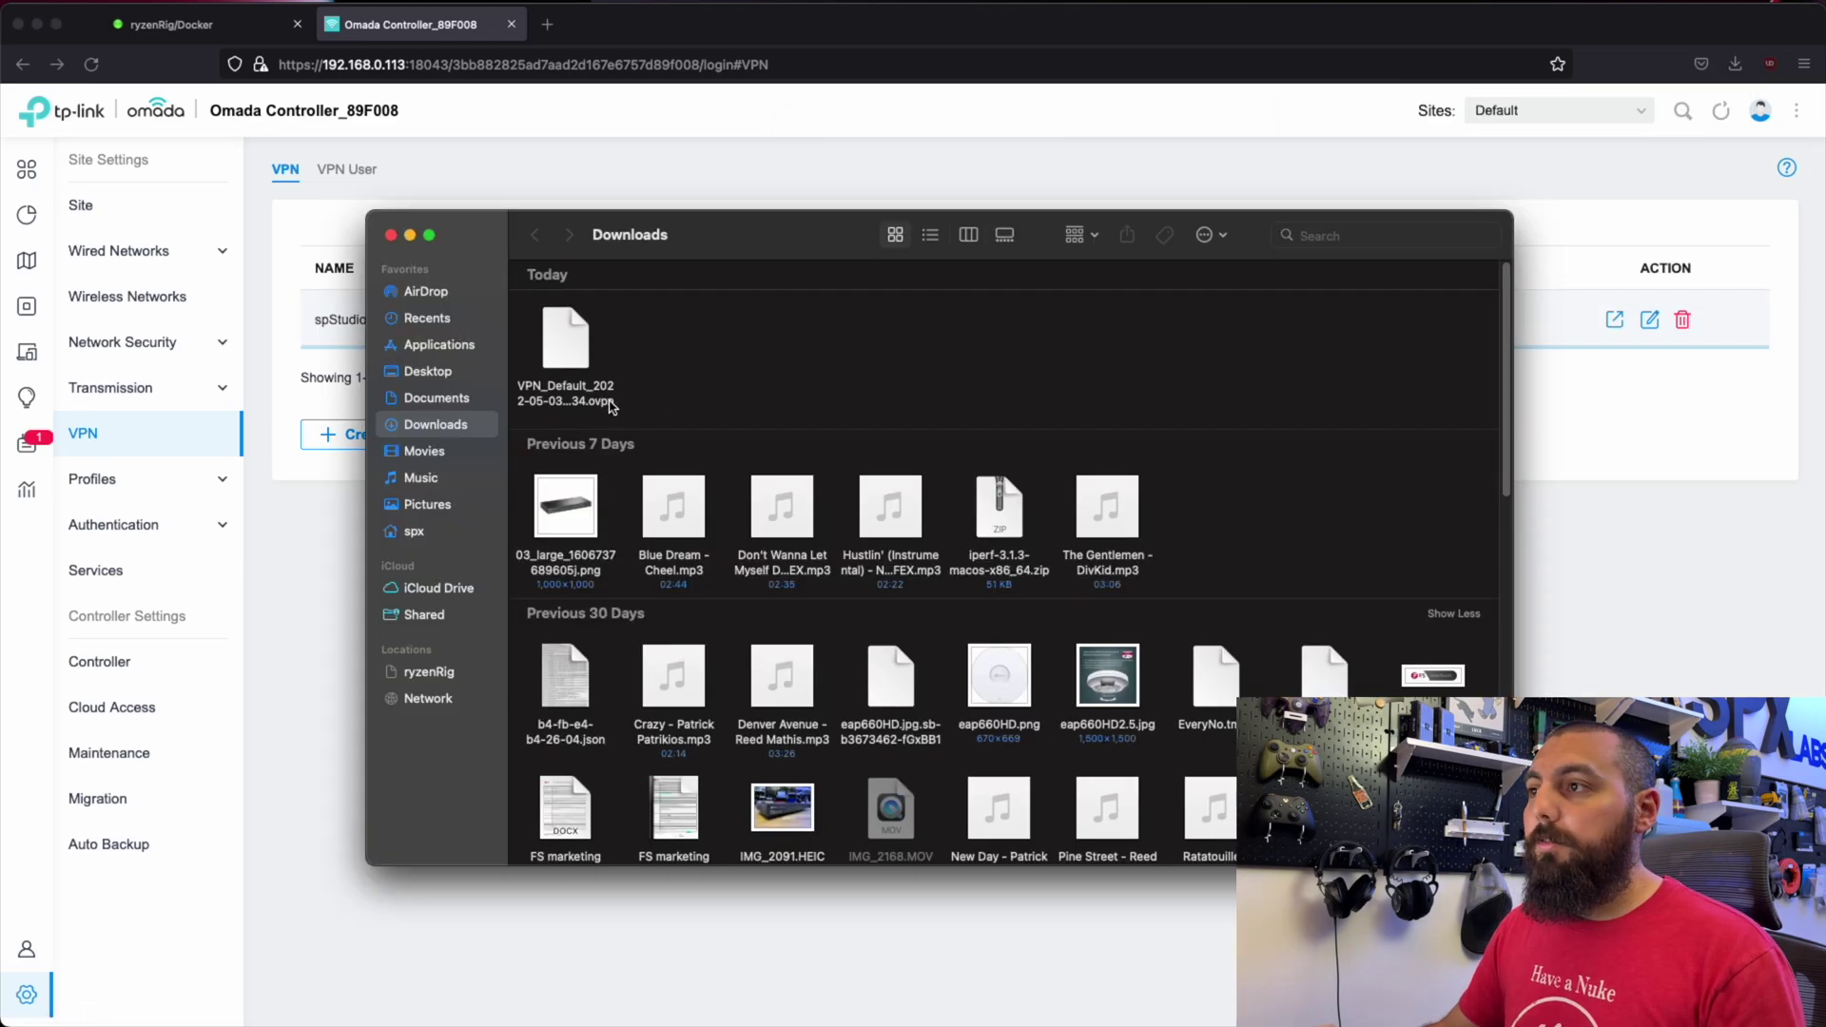
{"action": "right_click", "coordinate": [609, 410]}
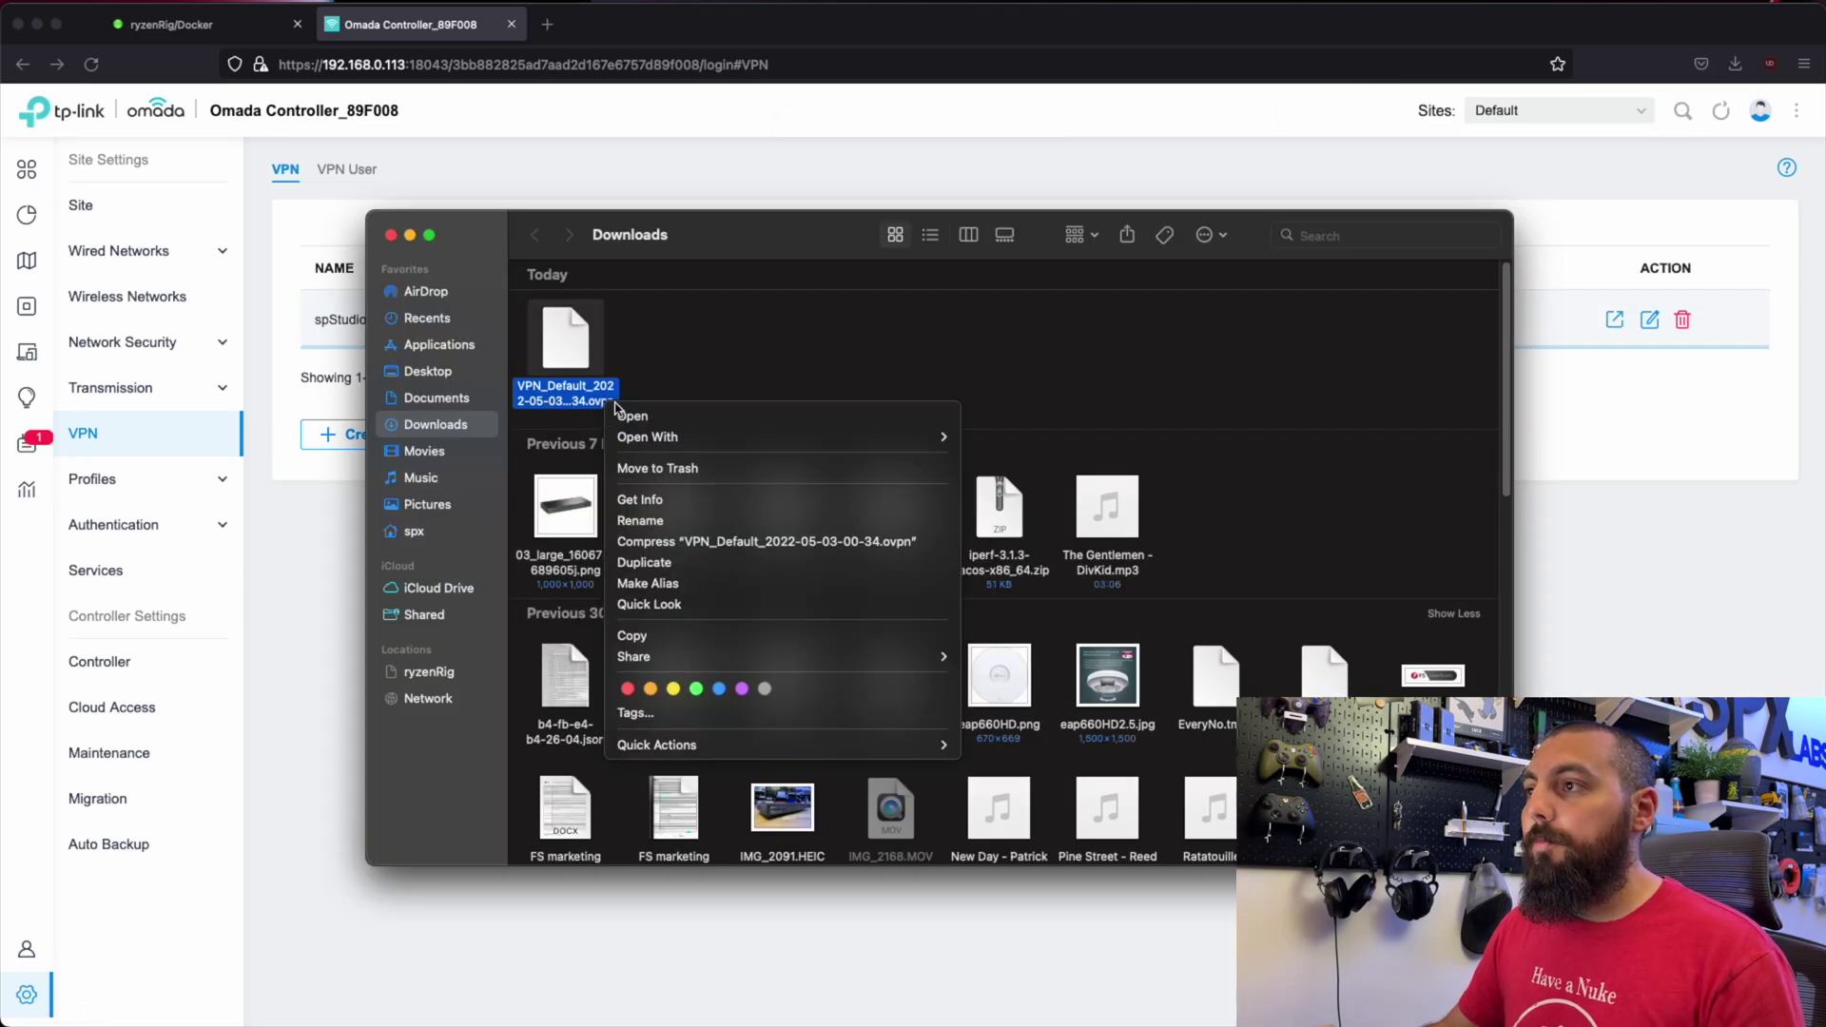
{"action": "left_click", "coordinate": [780, 356]}
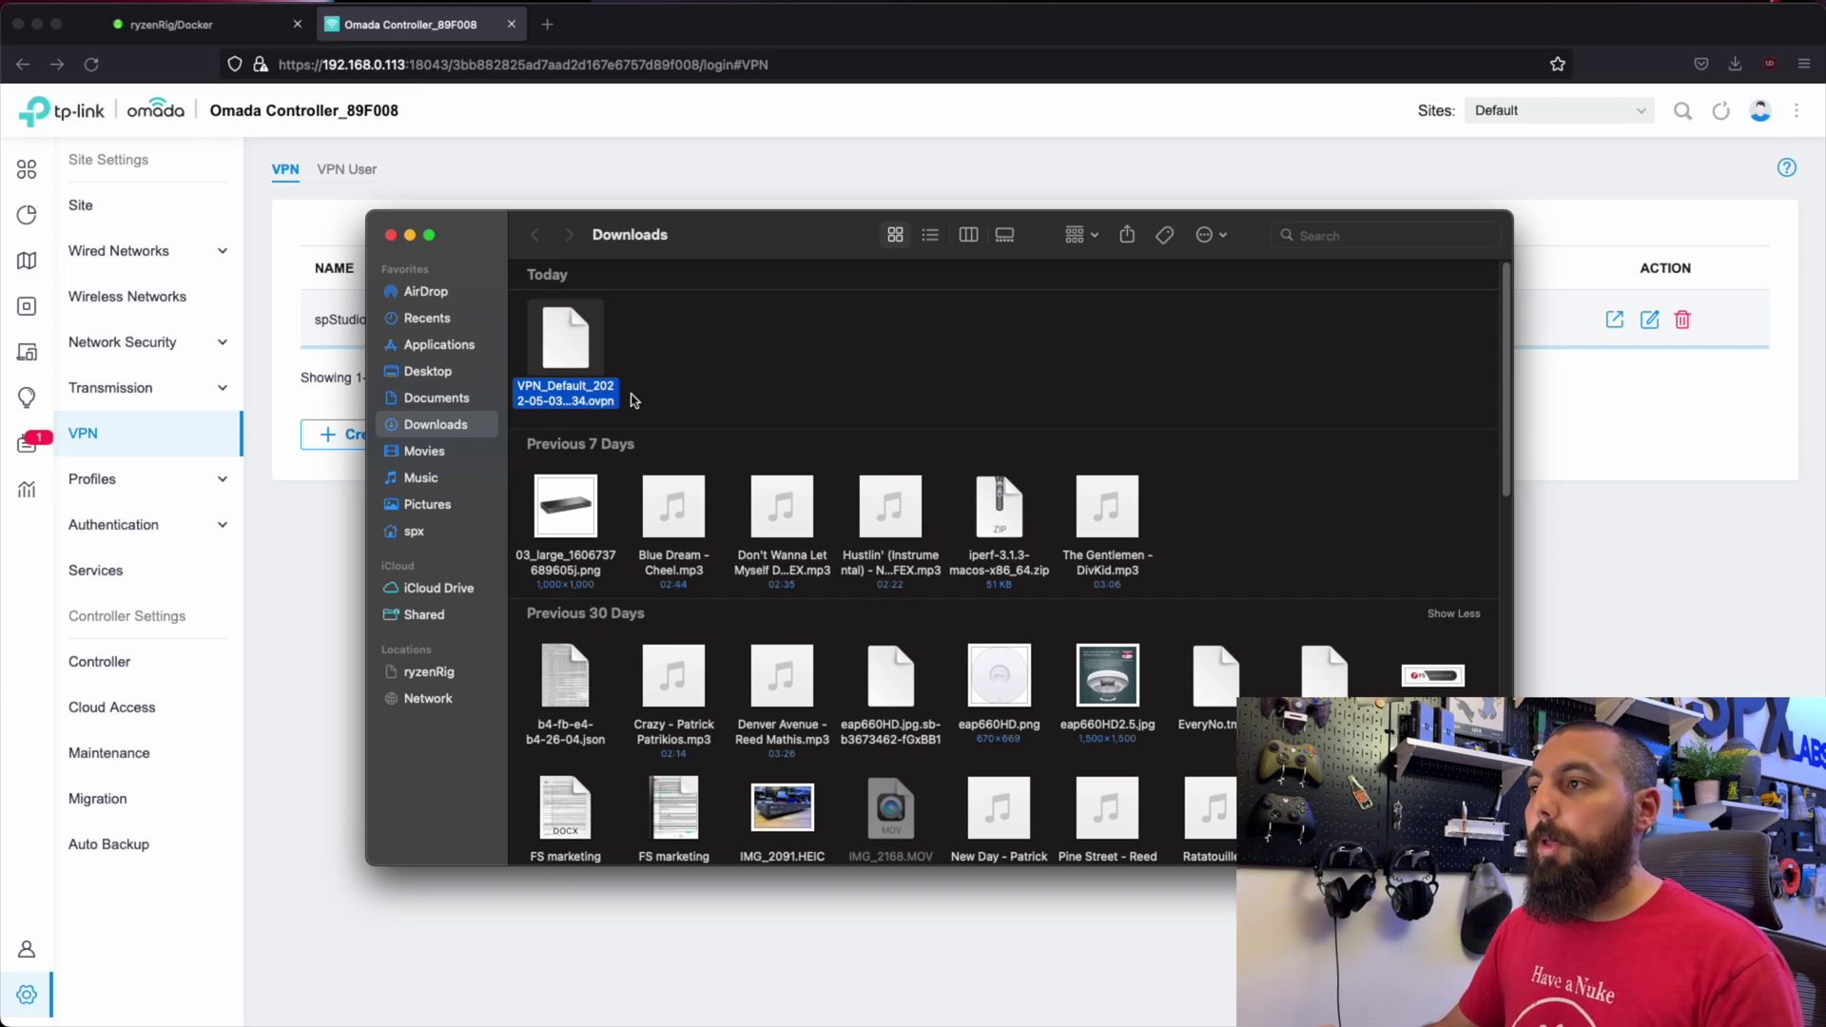
{"action": "right_click", "coordinate": [595, 401]}
{"action": "mouse_move", "coordinate": [735, 443]}
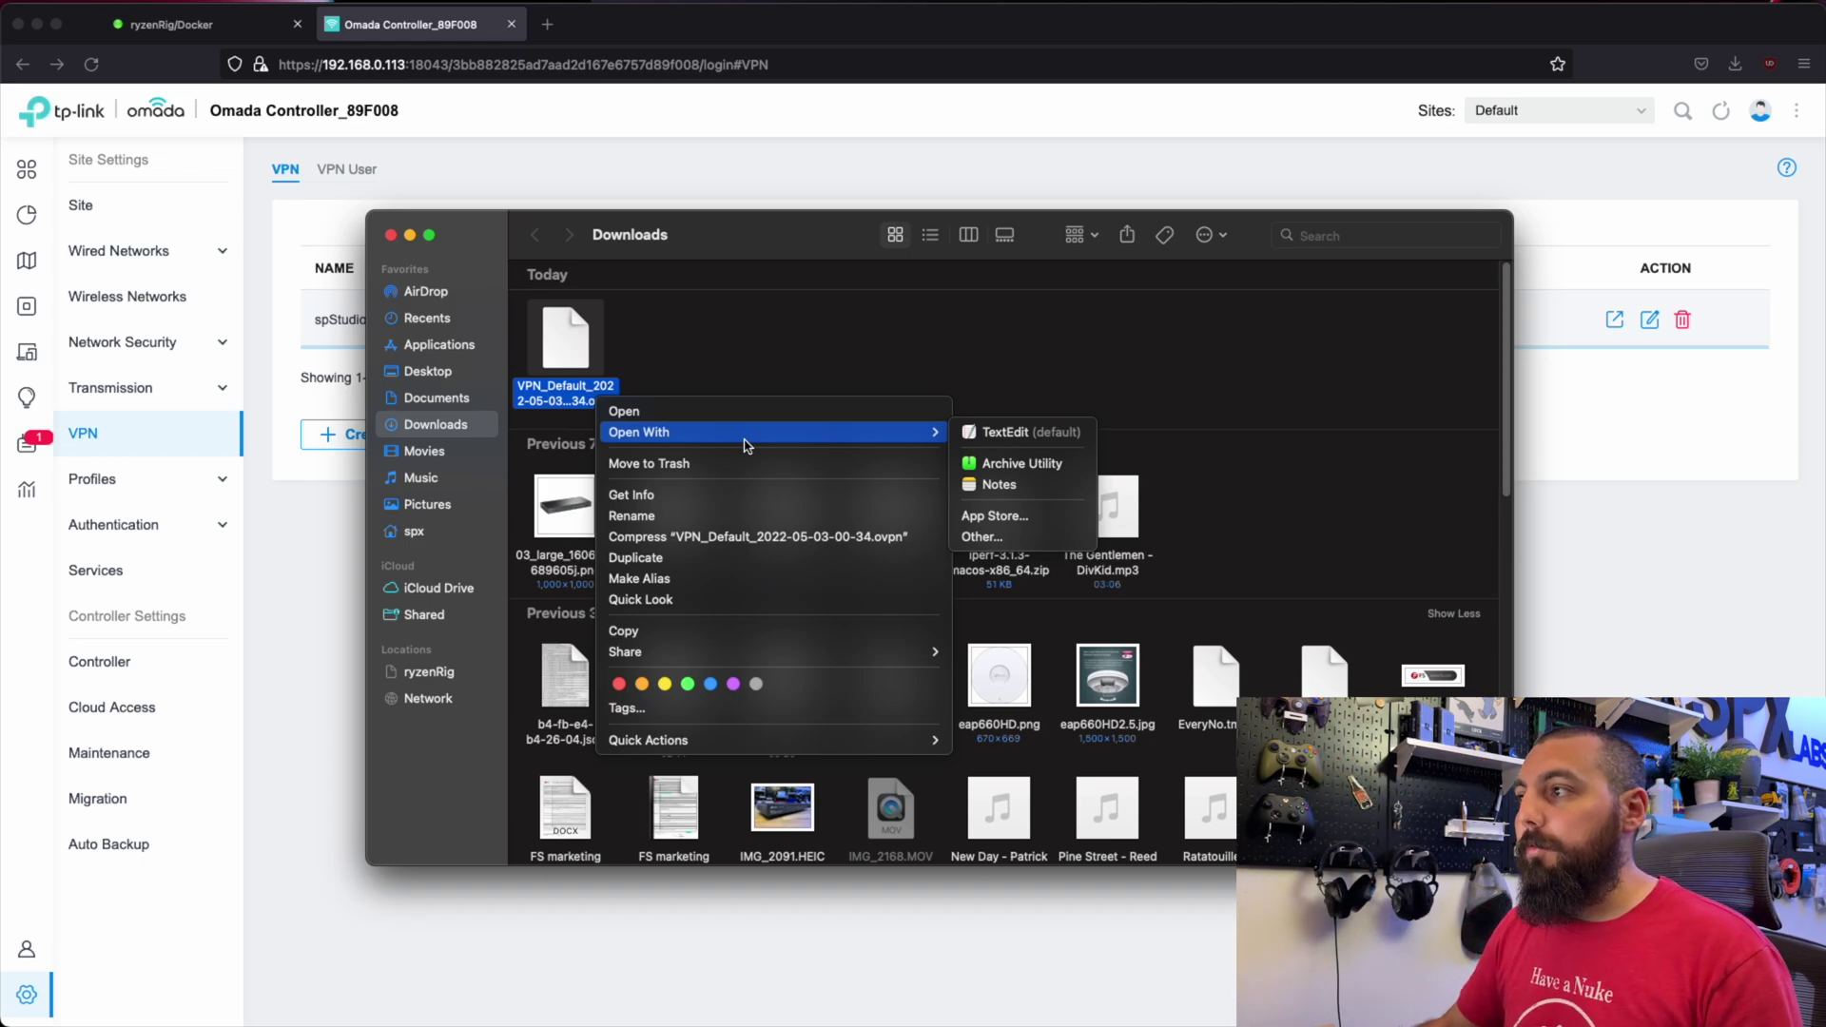
Step: Replace the remote address 172.16.1.78 with spxlabs.com in the profile, then save and close it
{"action": "left_click", "coordinate": [1033, 432]}
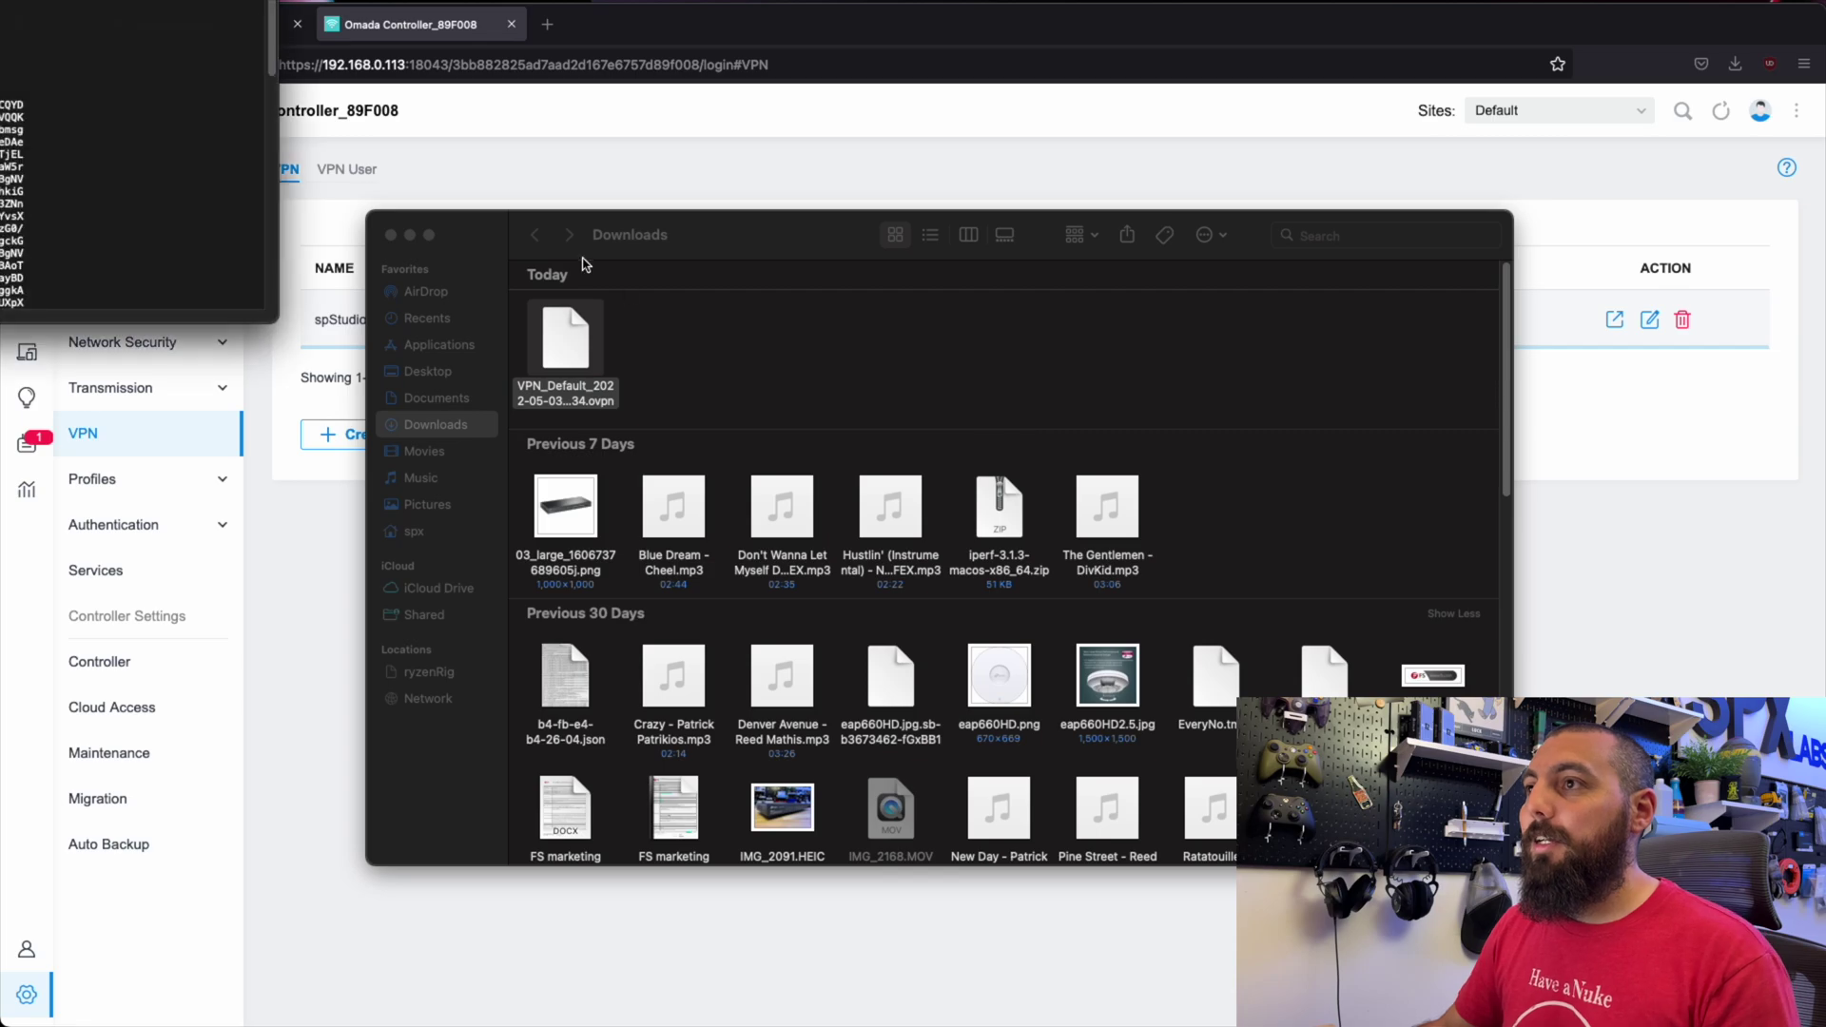
{"action": "left_click_drag", "start_coordinate": [133, 10], "coordinate": [959, 297]}
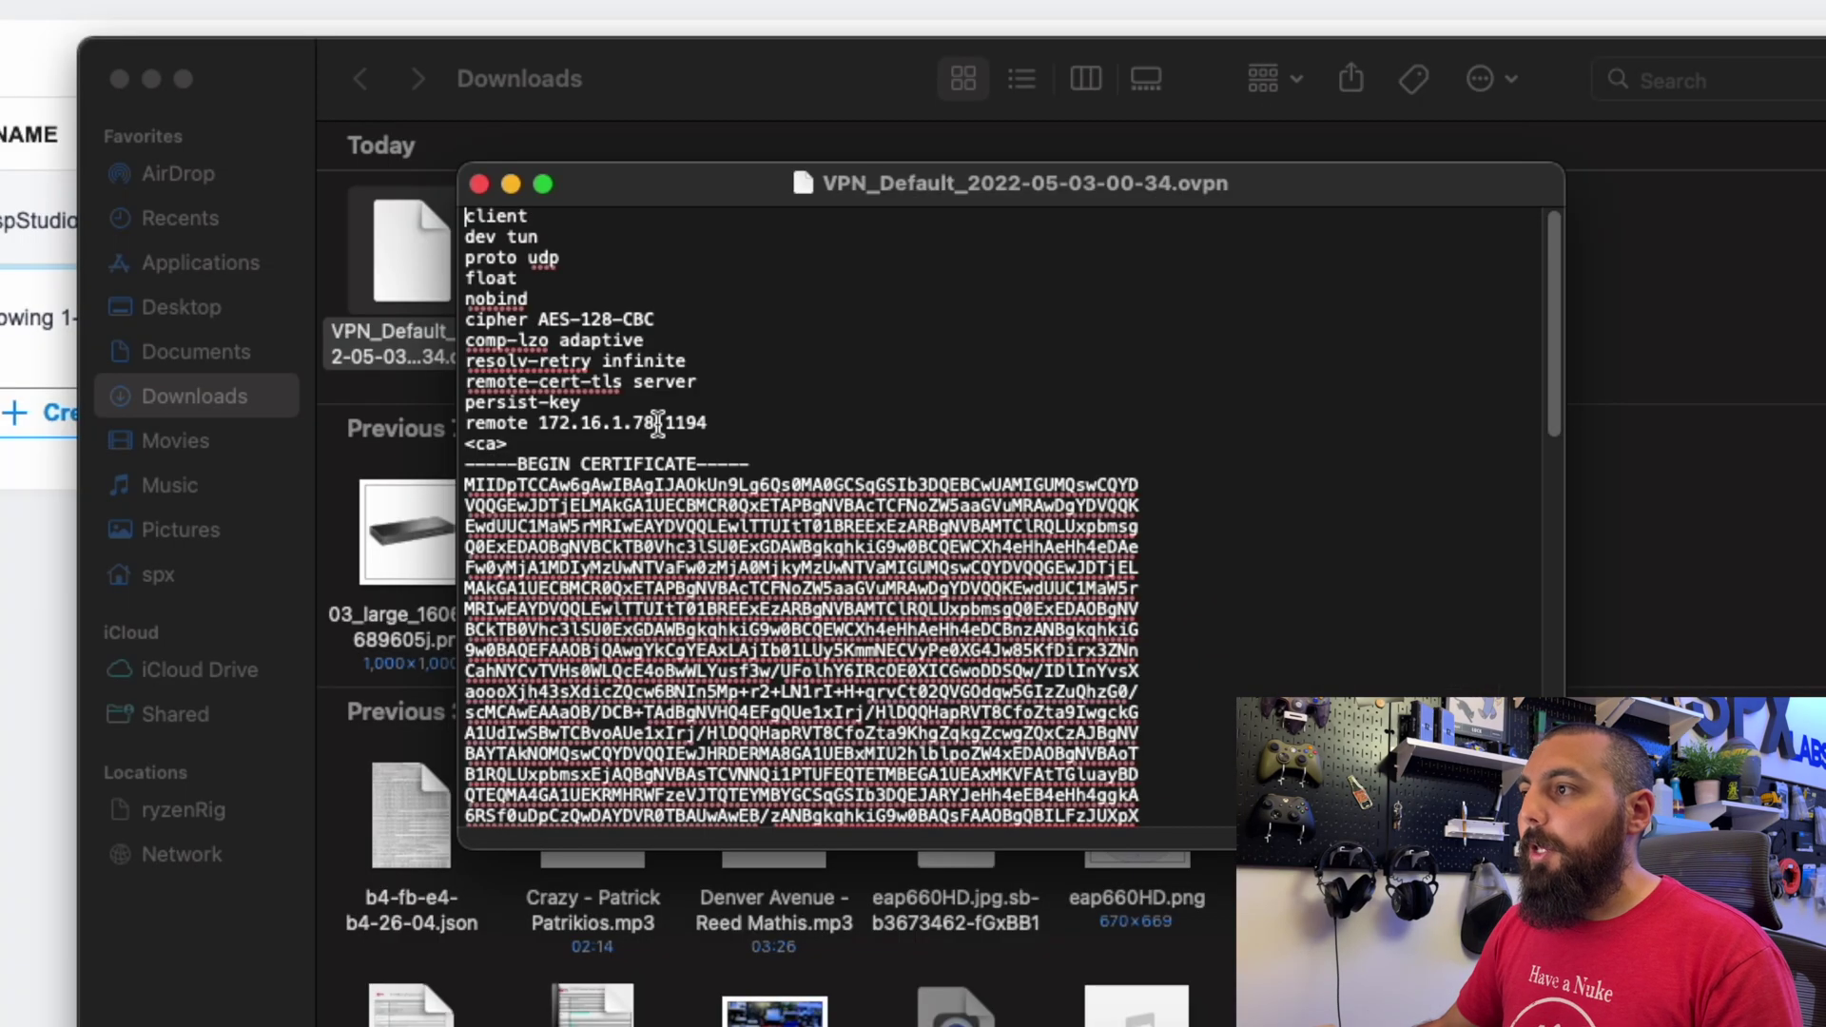
{"action": "left_click_drag", "start_coordinate": [711, 440], "coordinate": [639, 441]}
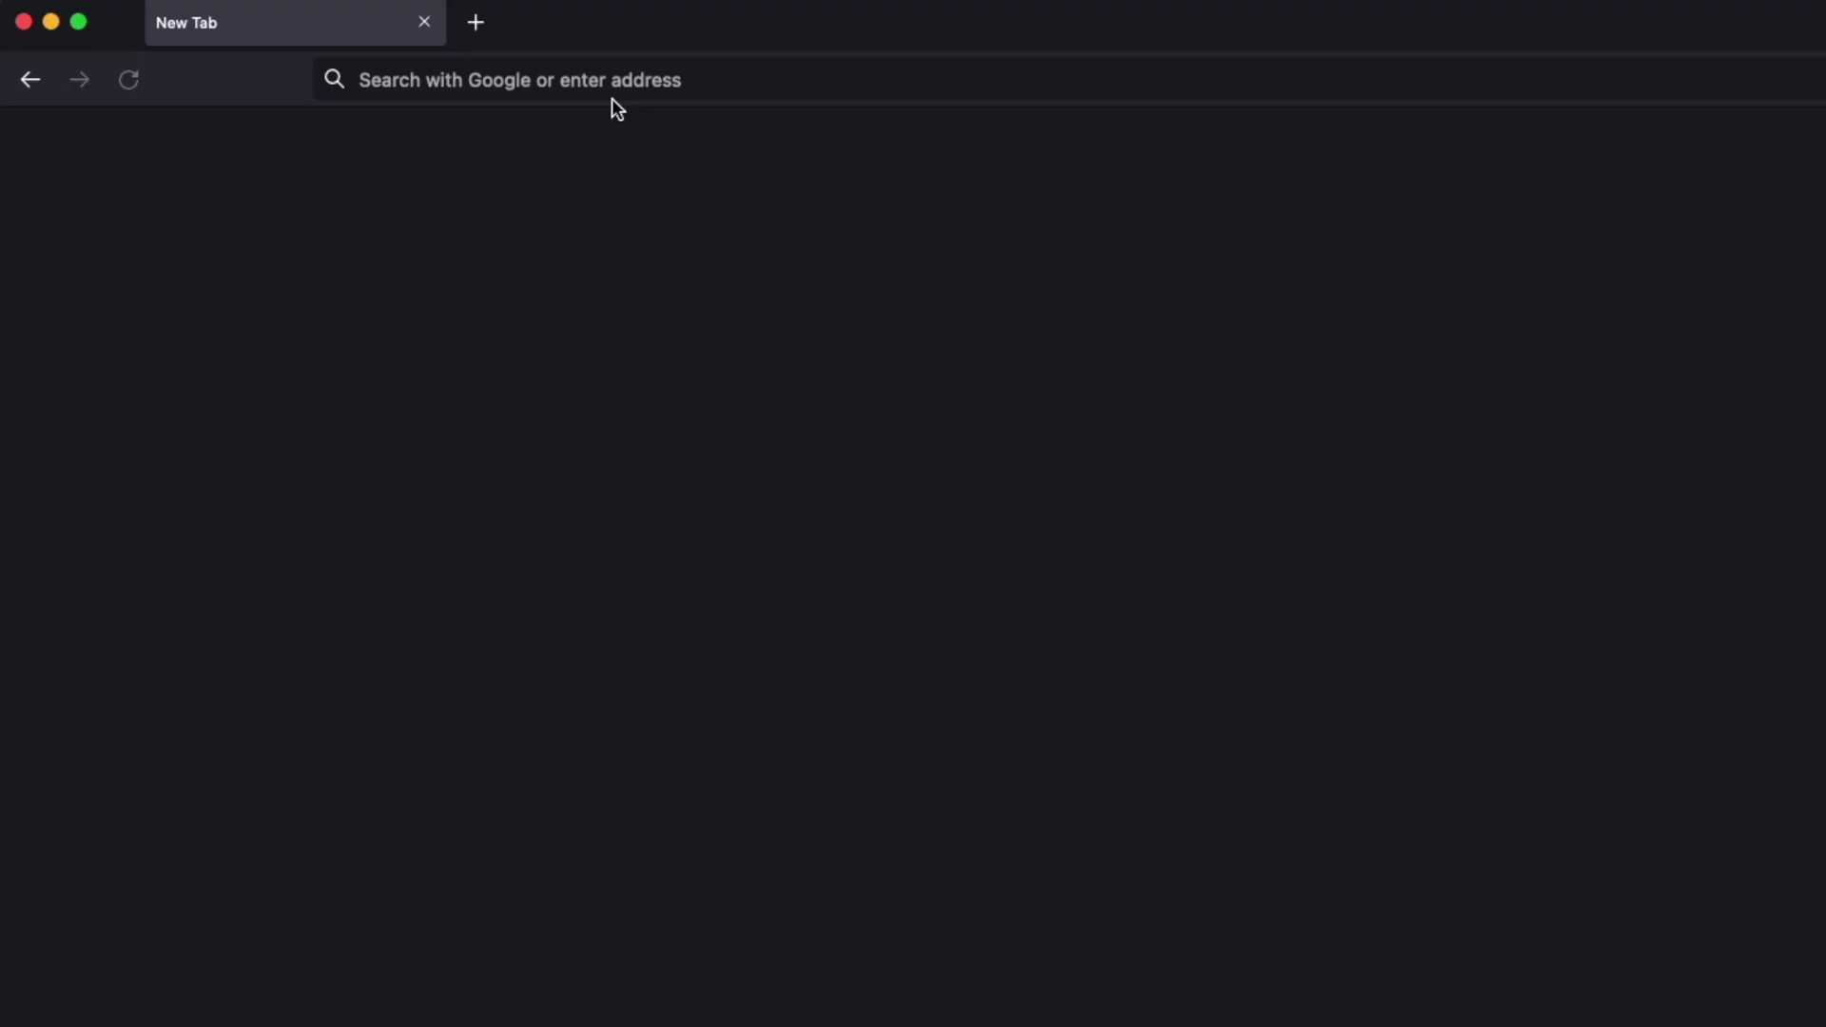
{"action": "left_click", "coordinate": [636, 84]}
{"action": "type", "text": "what is myu"}
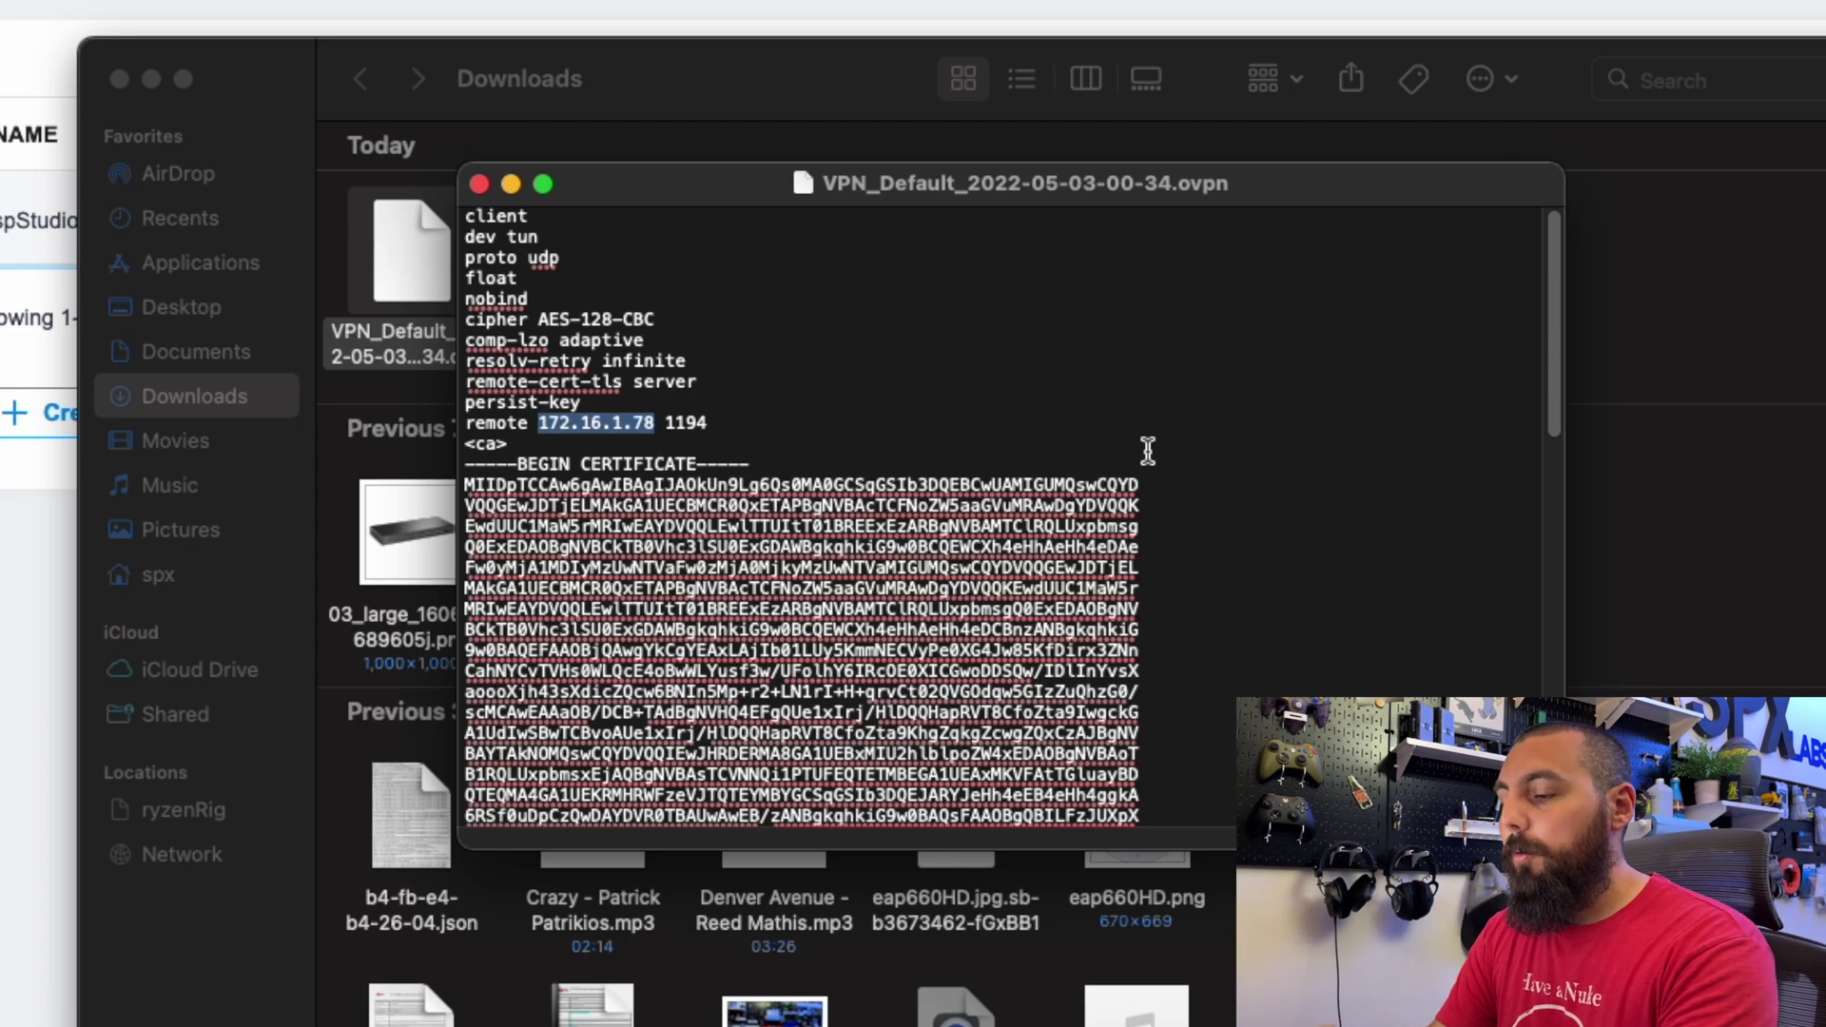
{"action": "type", "text": "spxlabs.com"}
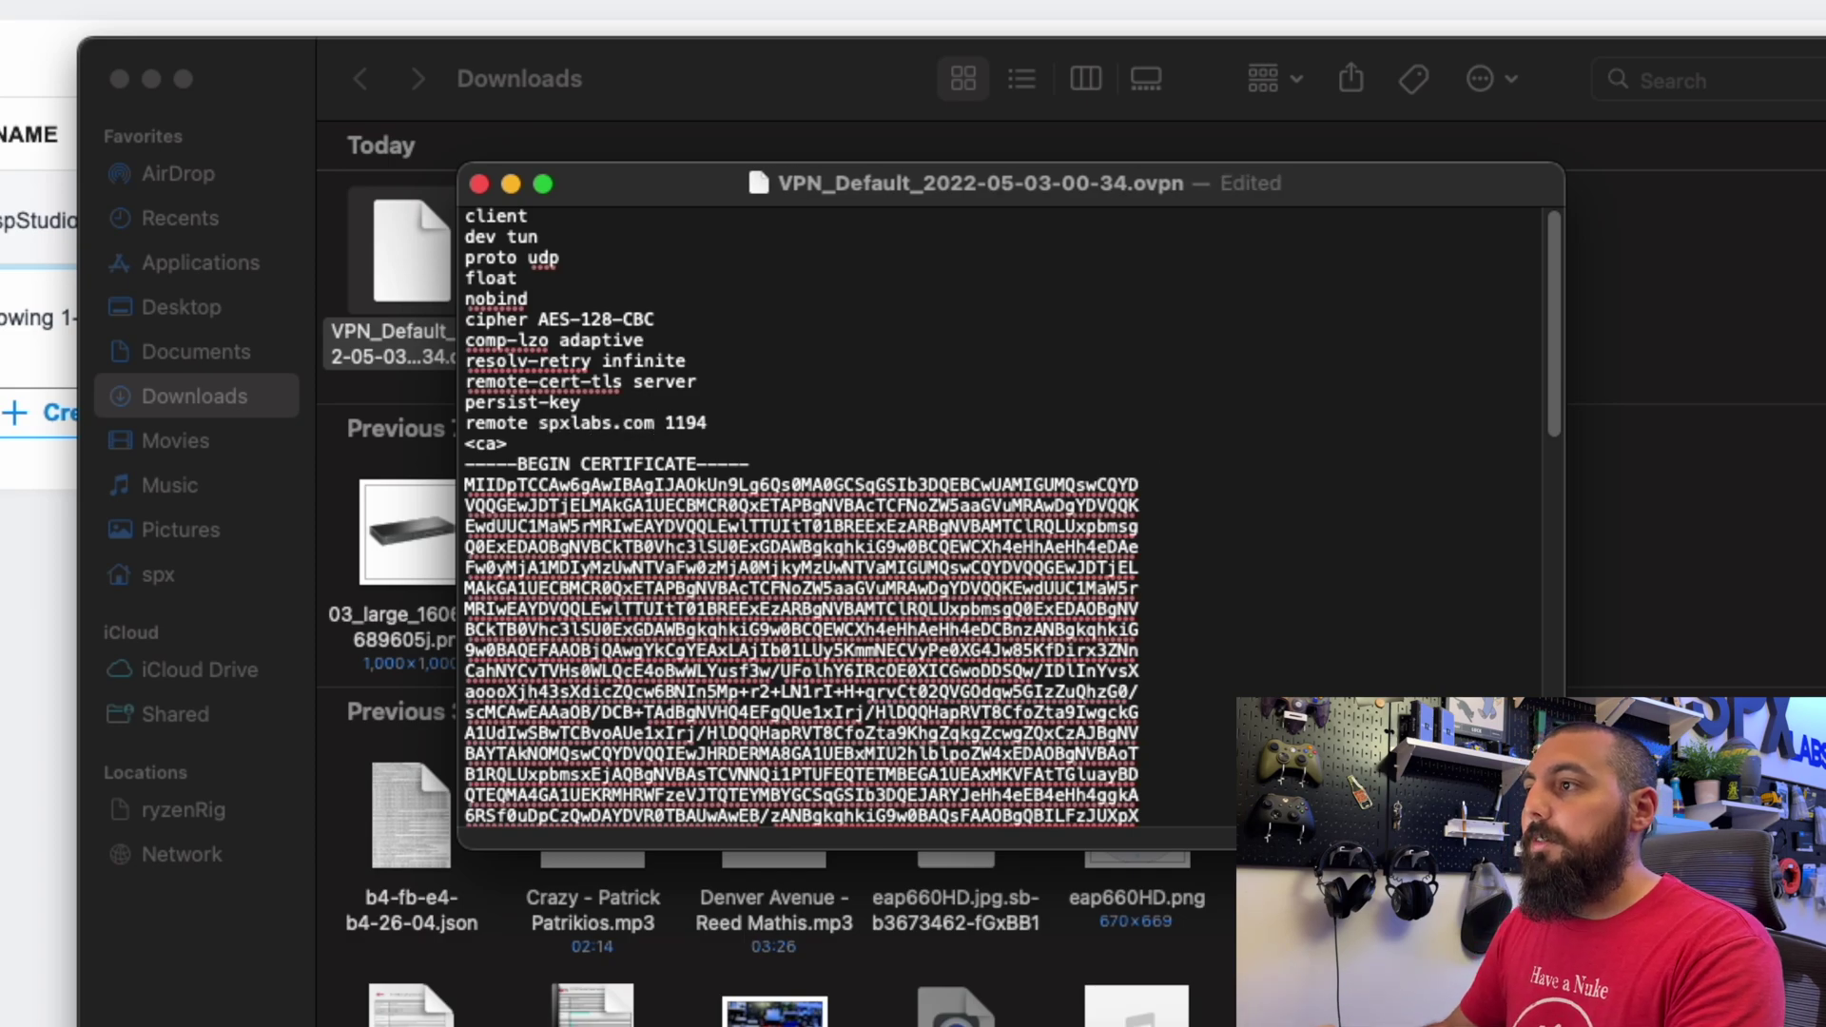
{"action": "key", "text": "super+s"}
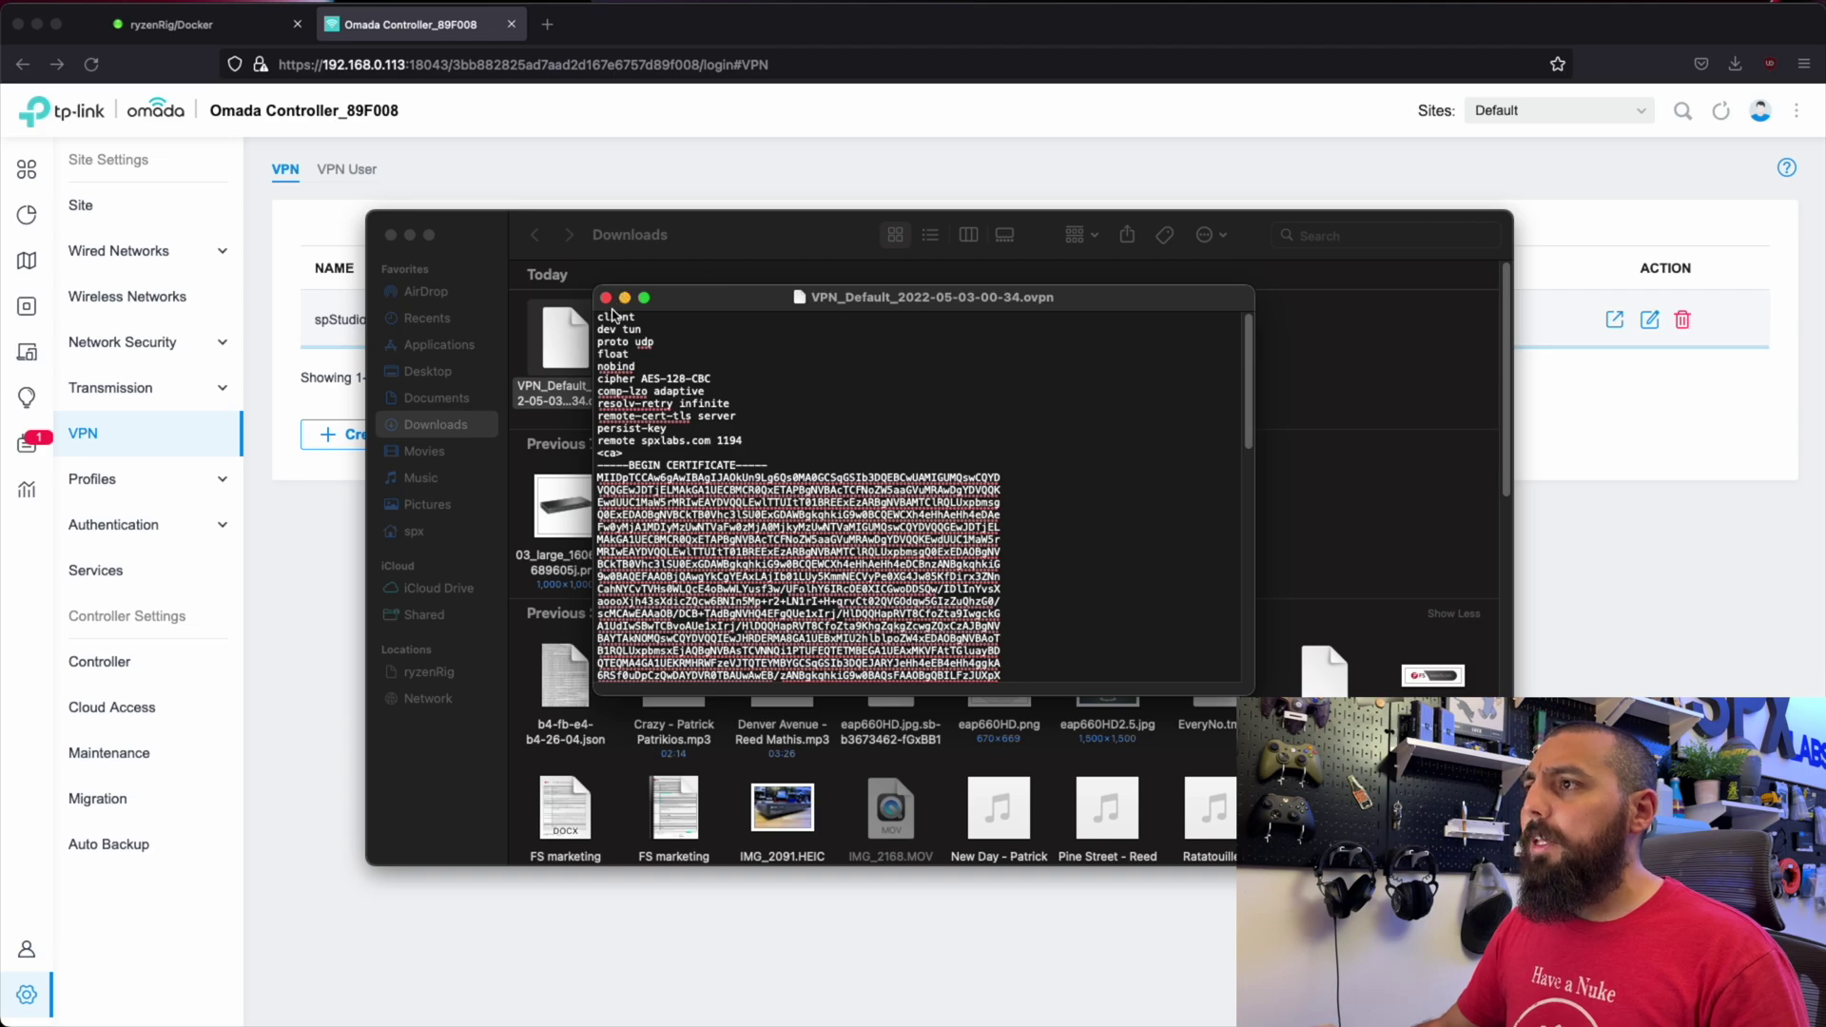
{"action": "left_click", "coordinate": [606, 298]}
Step: On the gateway's NAT/Gaming page, highlight the OpenVPN rule's device 172.16.1.78 and port 1194
{"action": "left_click", "coordinate": [906, 366]}
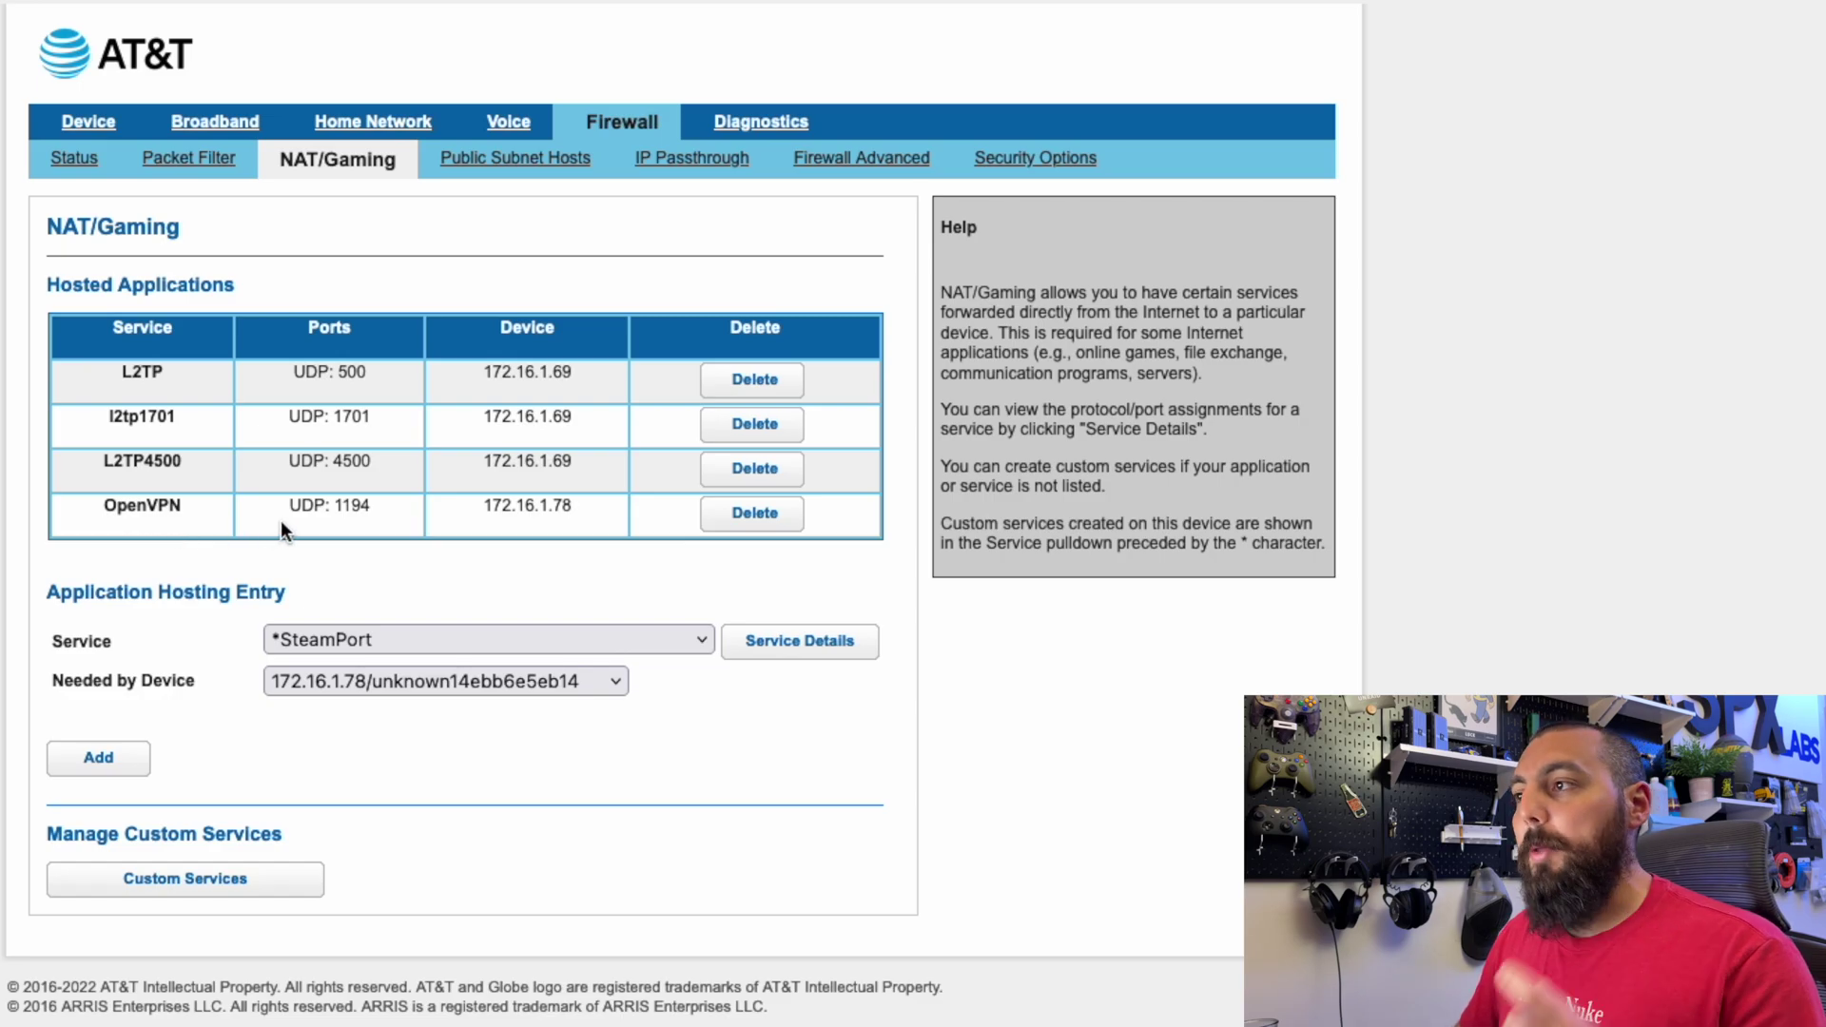
{"action": "left_click_drag", "start_coordinate": [587, 511], "coordinate": [468, 511]}
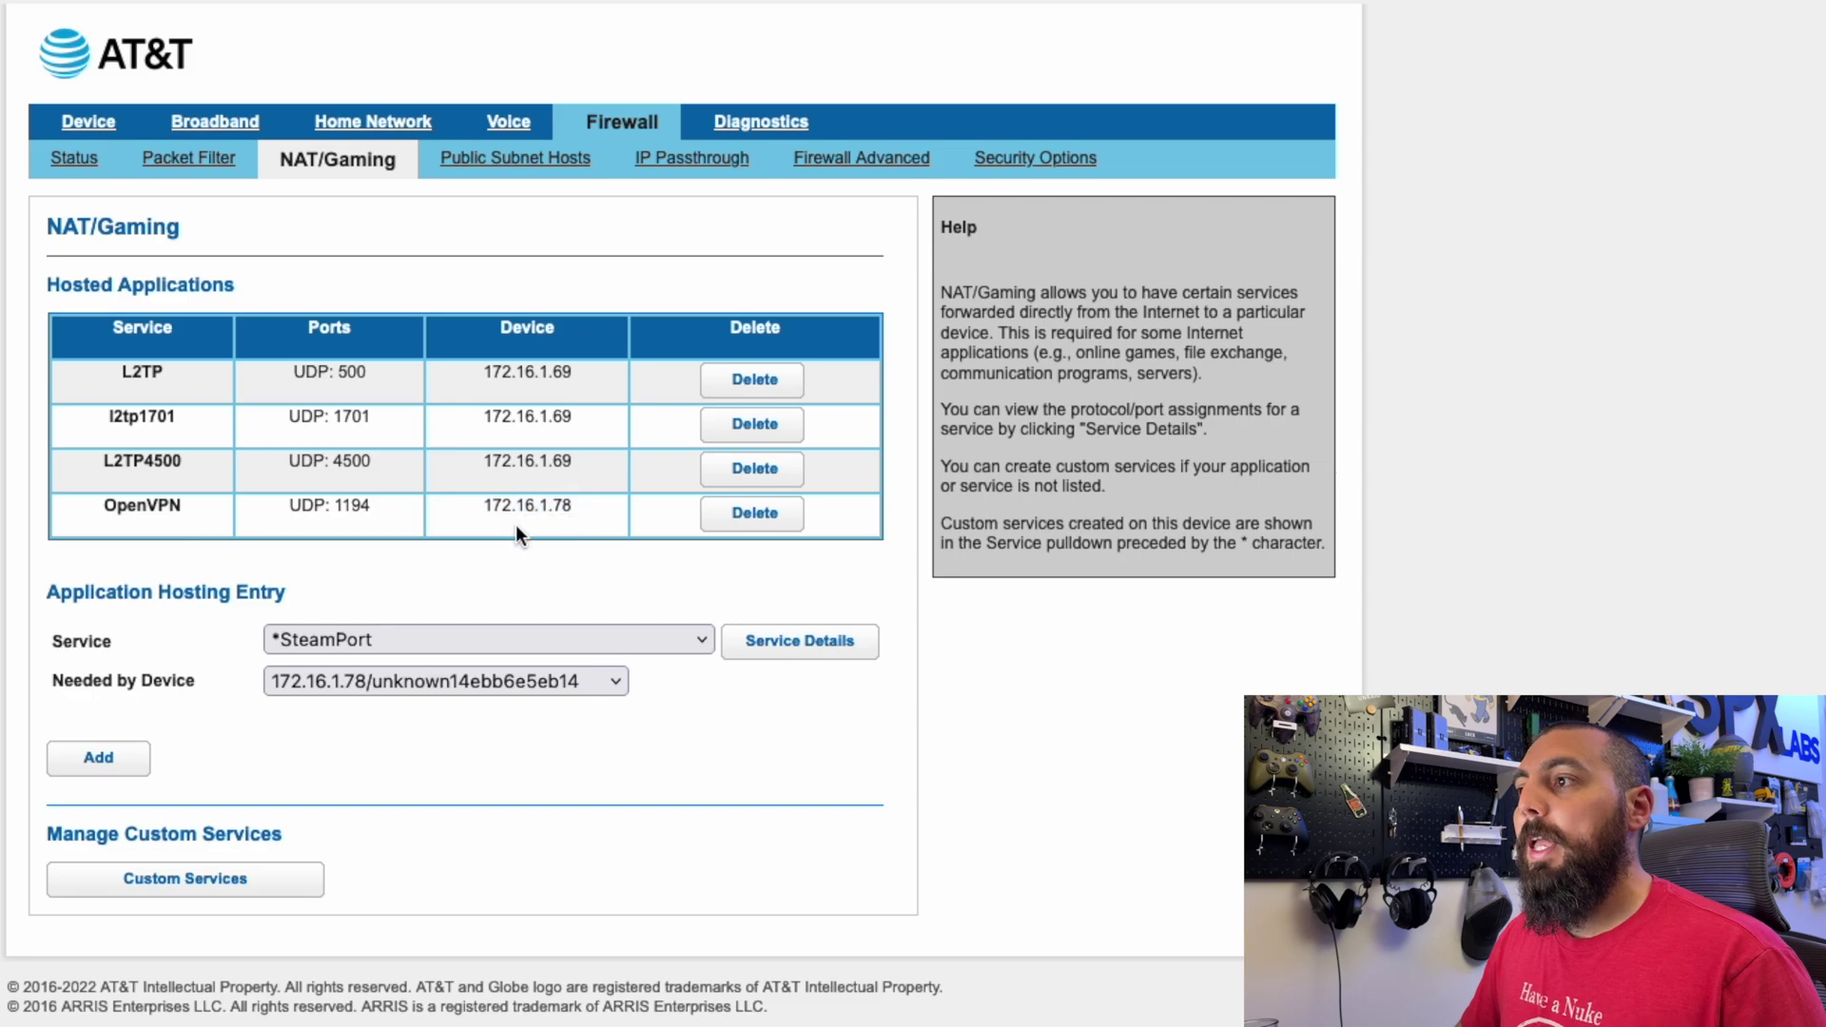
{"action": "left_click_drag", "start_coordinate": [385, 514], "coordinate": [313, 504]}
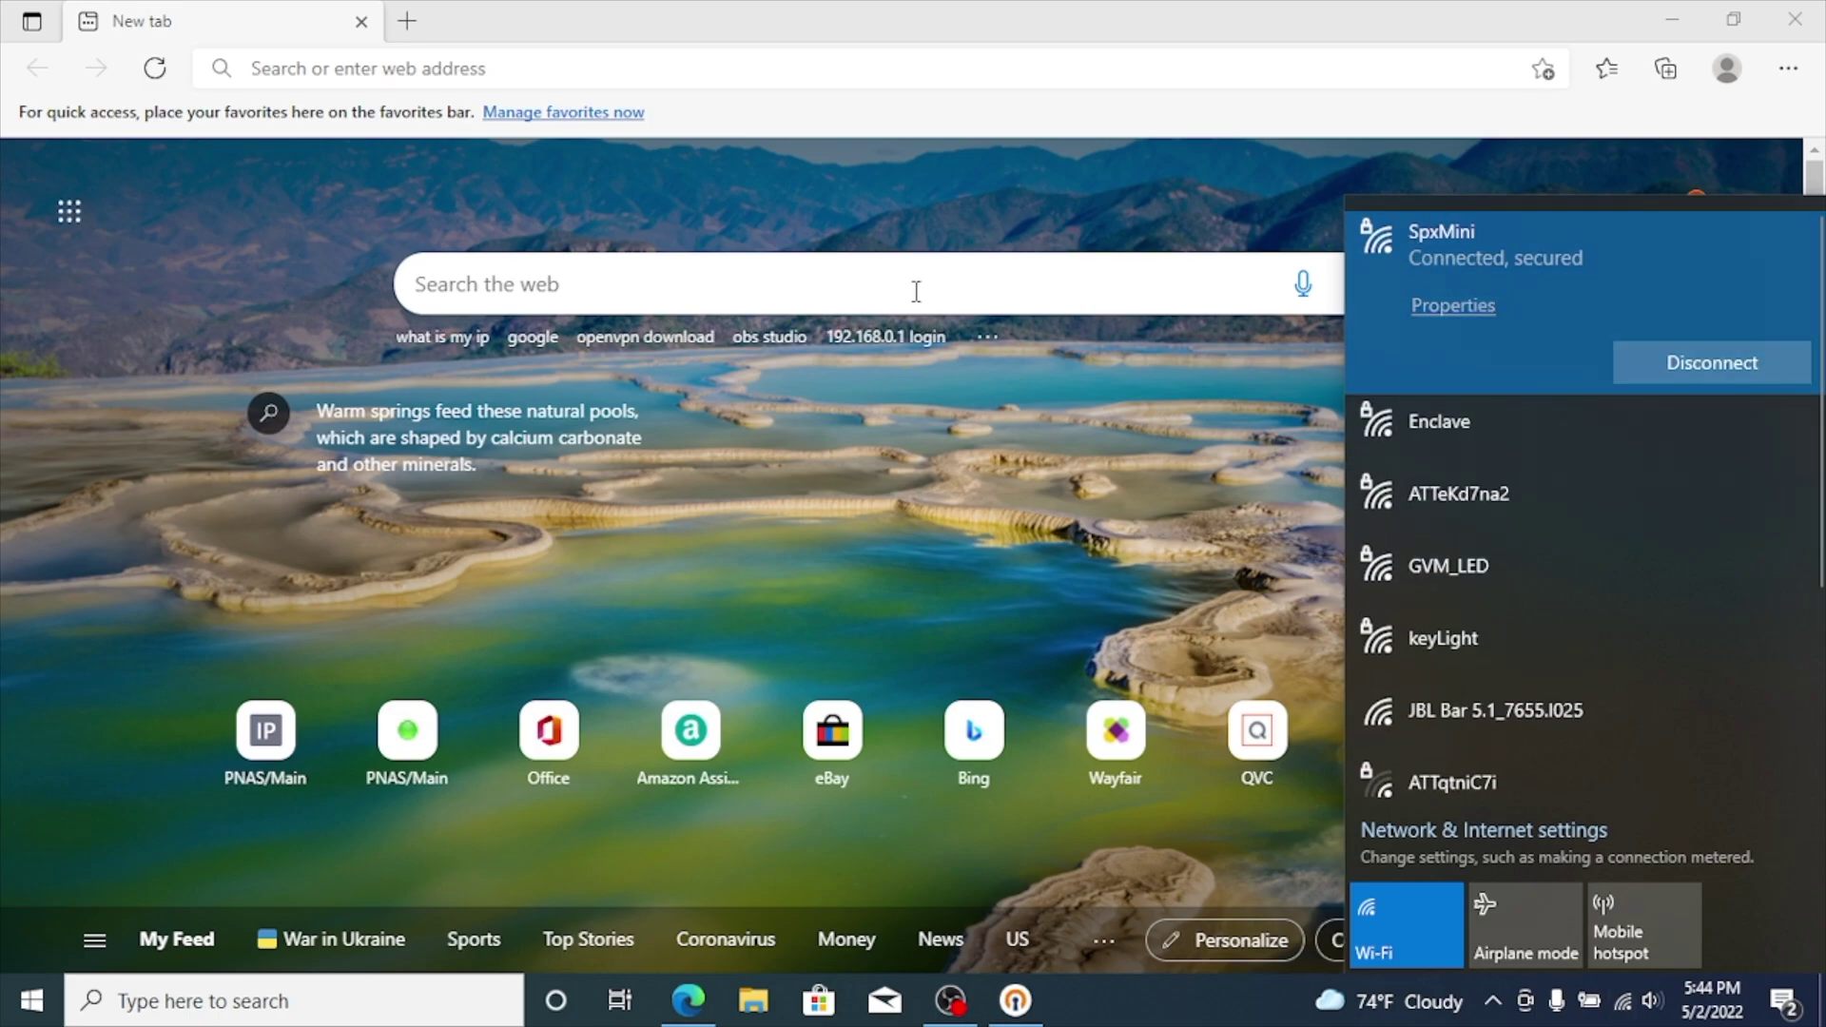
Step: Search Bing for 'what is my ip' to see the laptop's public IP address
{"action": "left_click", "coordinate": [745, 260]}
{"action": "type", "text": "what"}
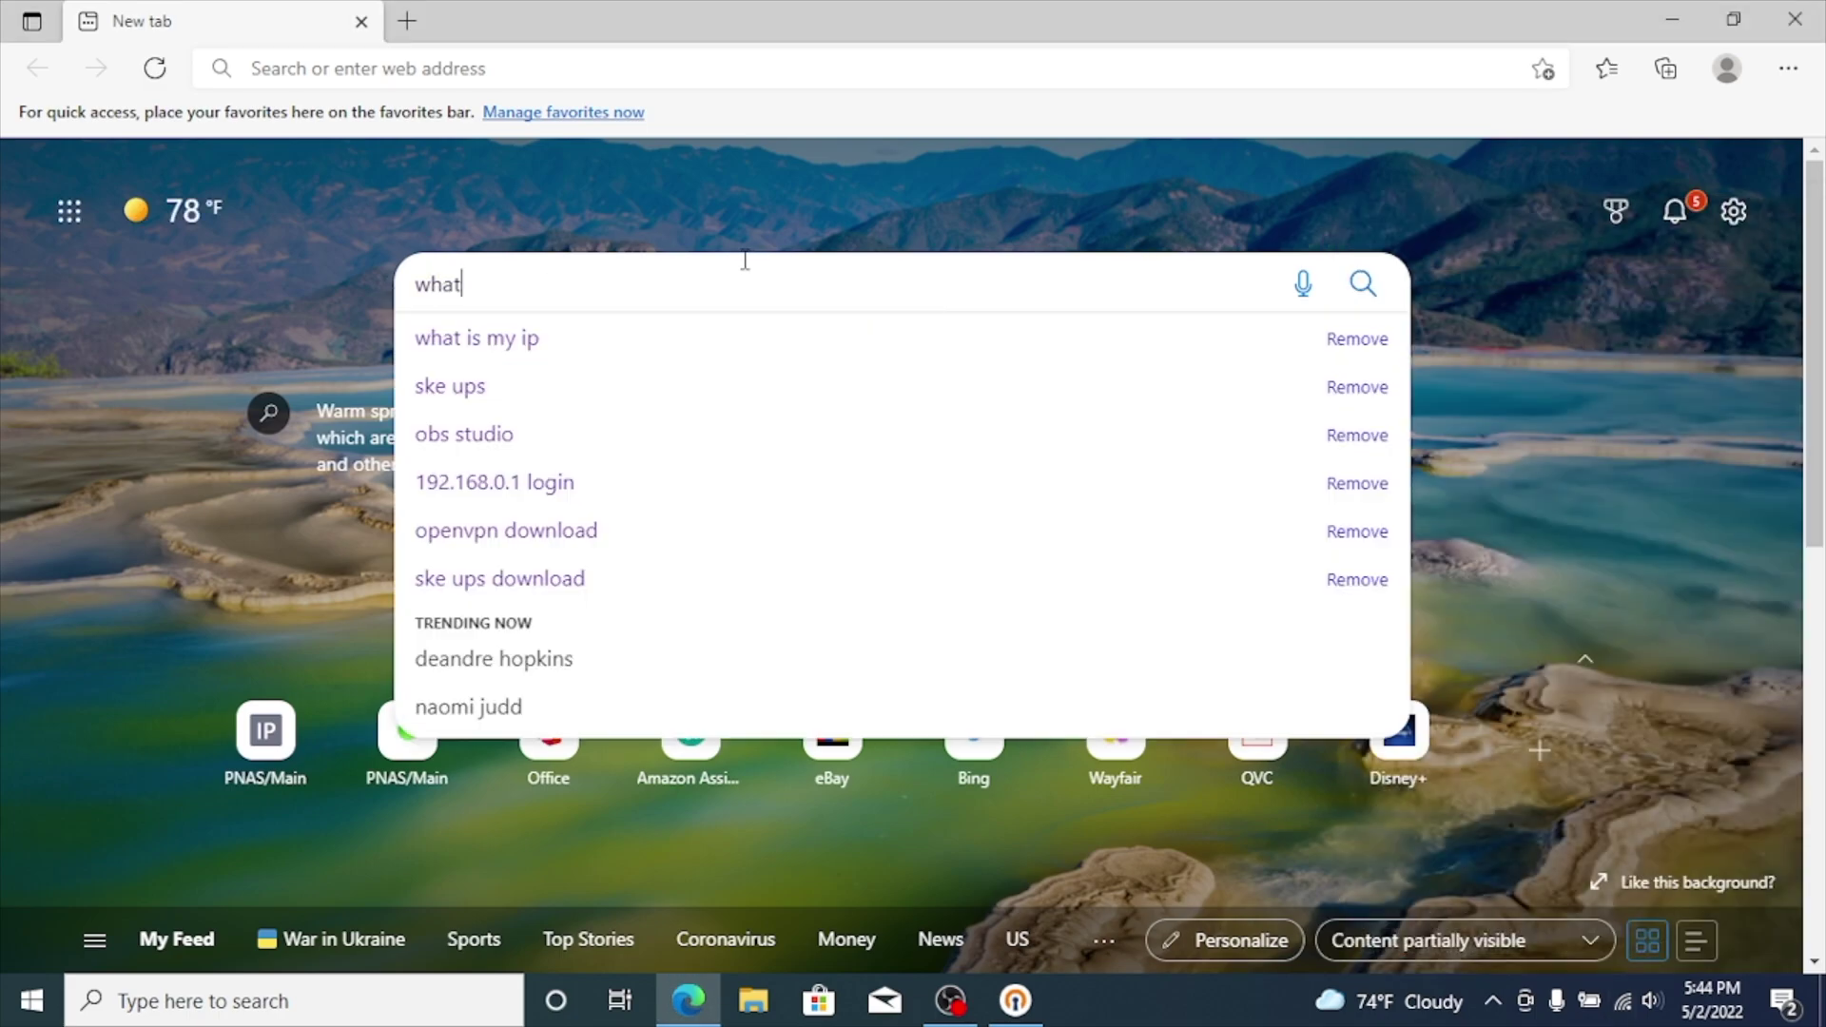
{"action": "key", "text": "Down"}
{"action": "key", "text": "Return"}
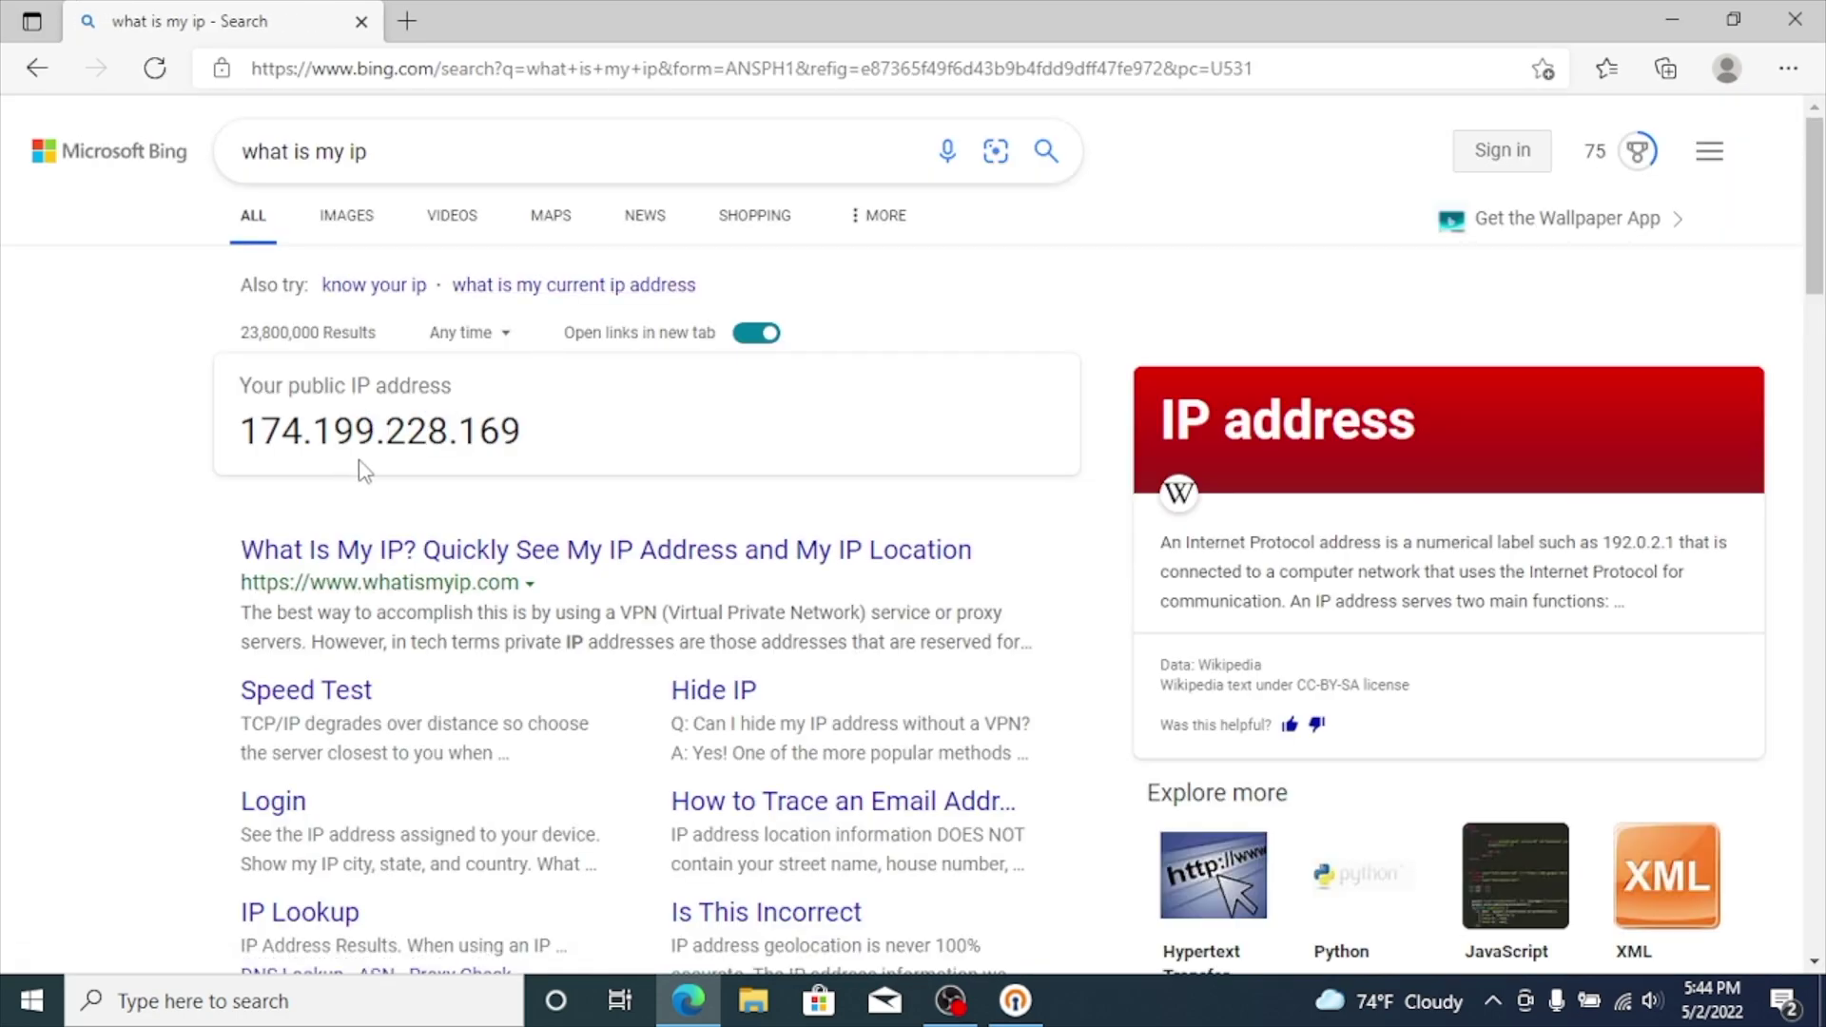
Step: Ping spxlabs.com from Command Prompt, stopping after two replies from 198.49.23.145
{"action": "left_click", "coordinate": [228, 1001]}
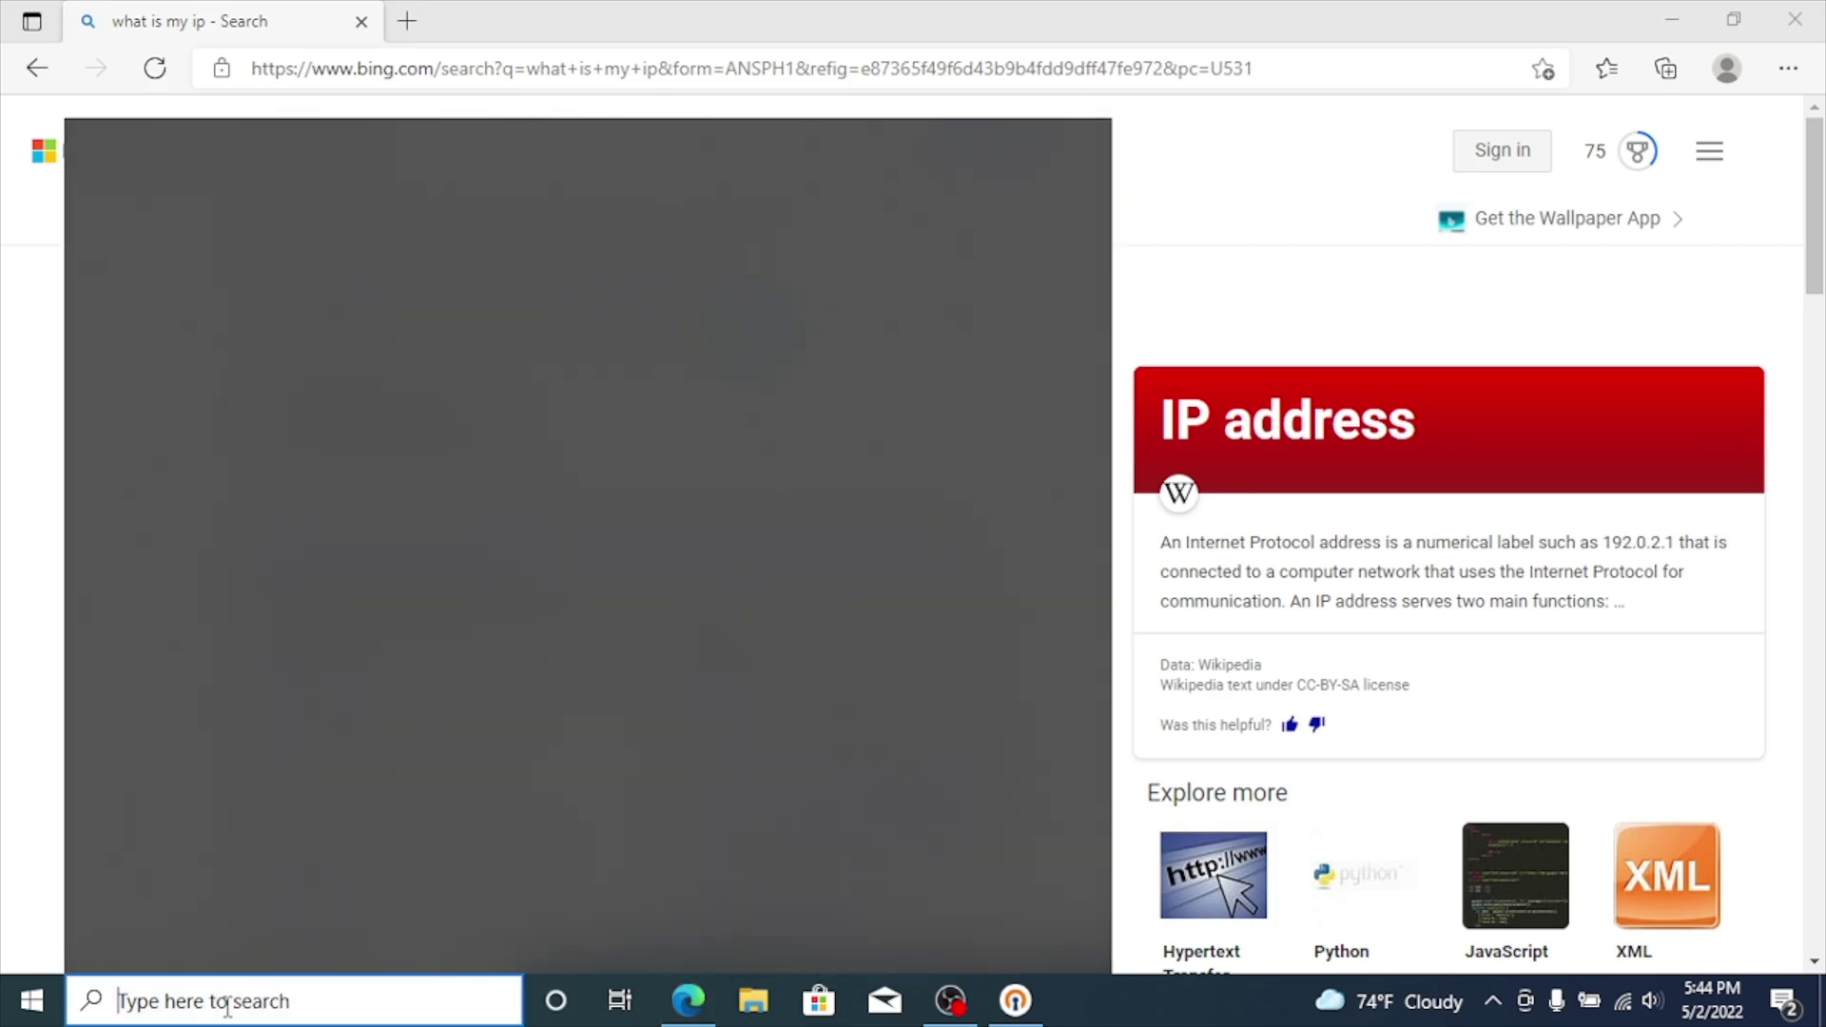
{"action": "type", "text": "cmd"}
{"action": "key", "text": "Return"}
{"action": "type", "text": "pi"}
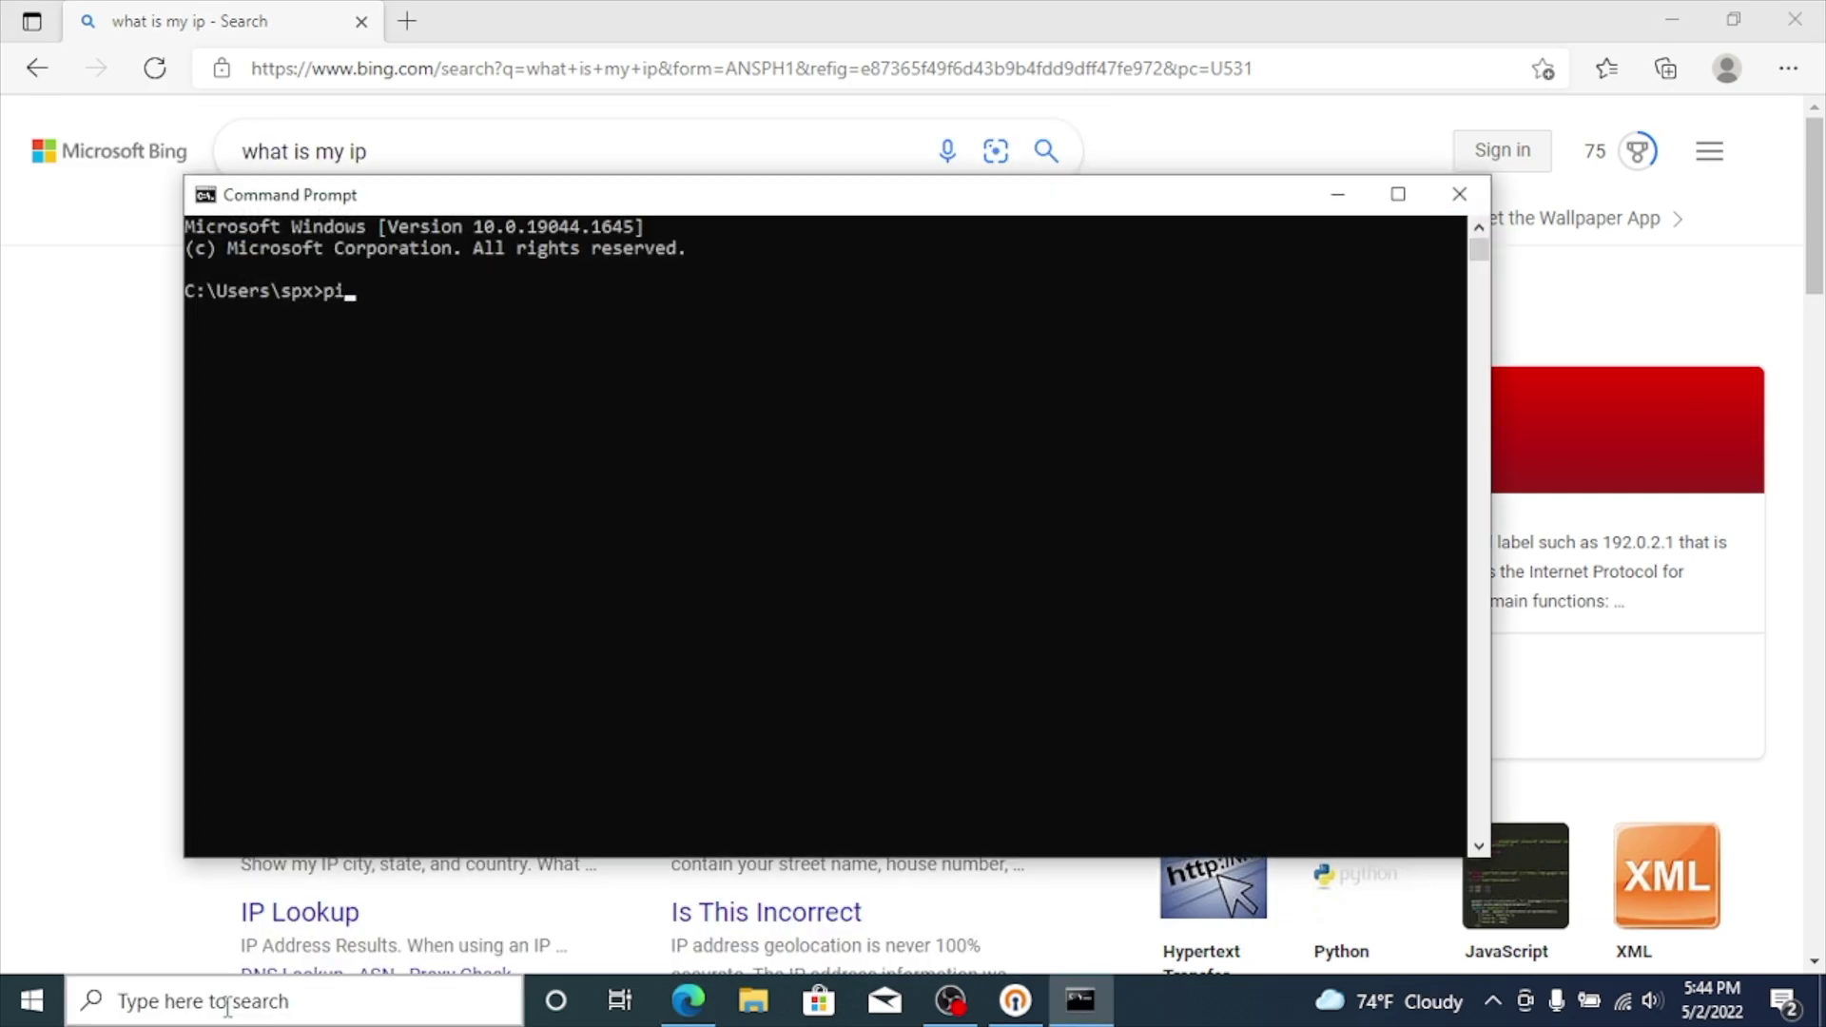
{"action": "type", "text": "gn spxlabs.com"}
{"action": "key", "text": "Return"}
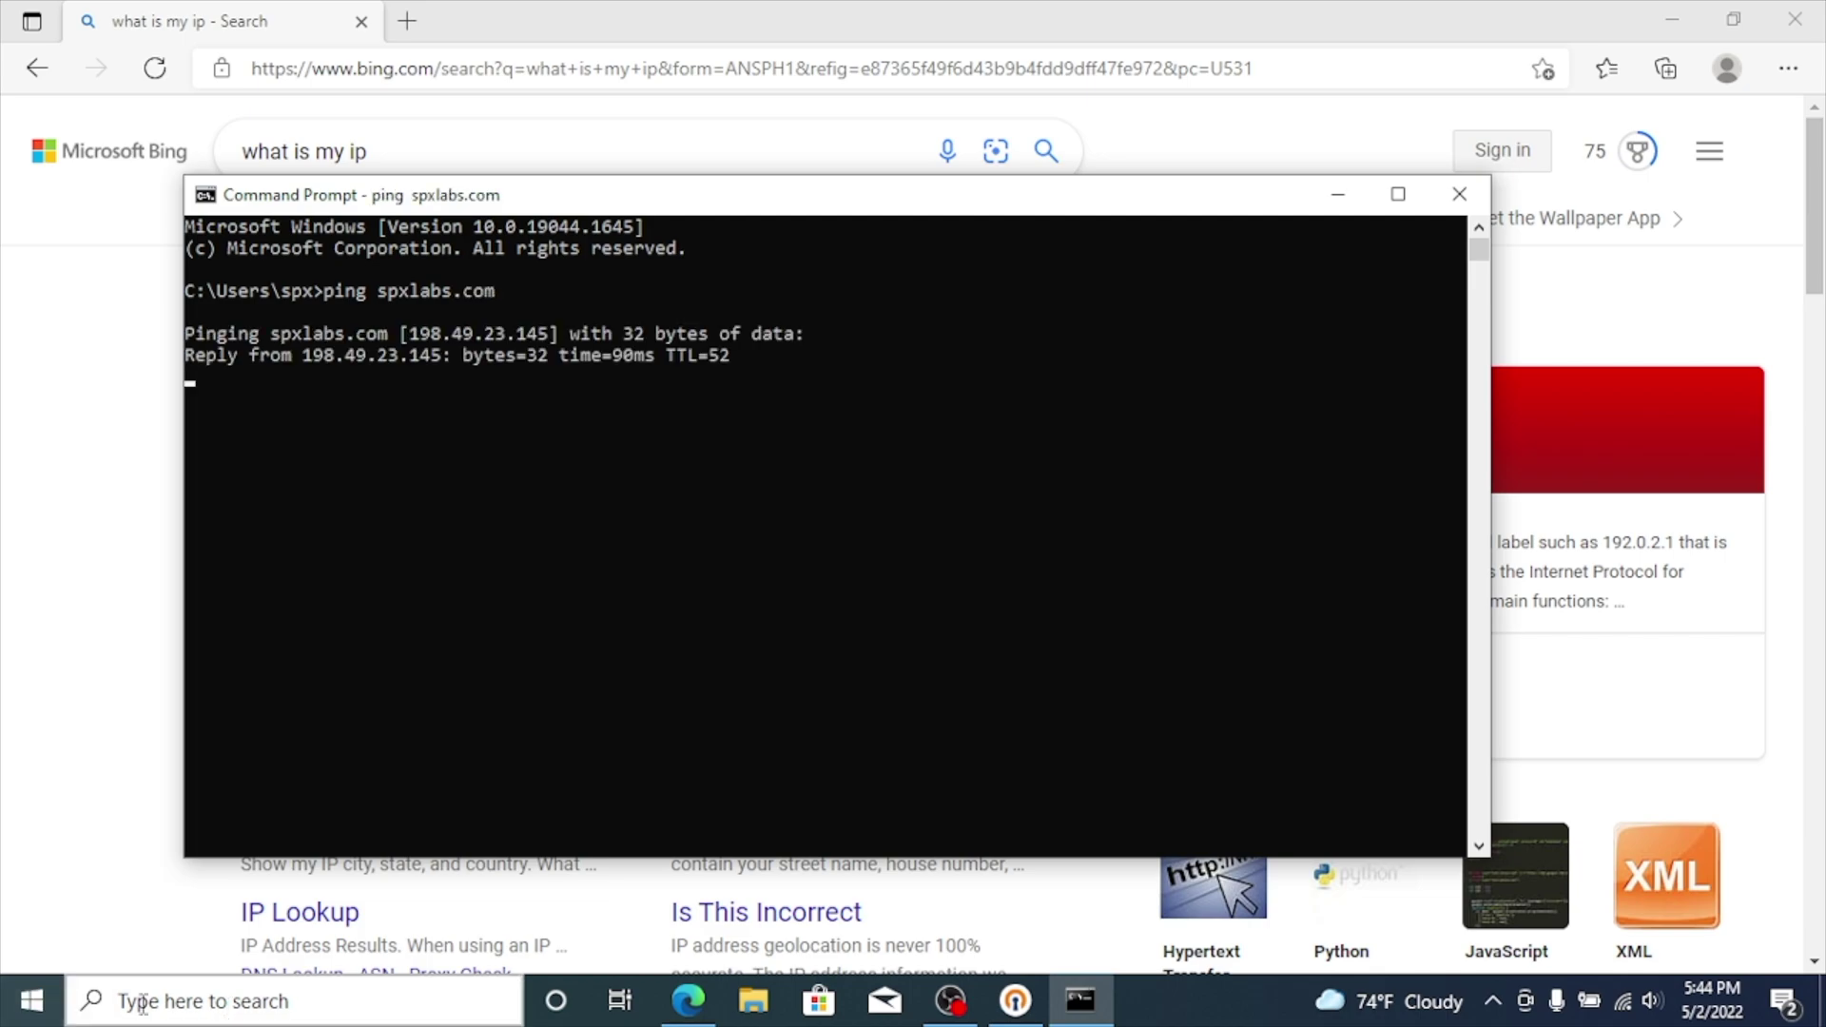
{"action": "key", "text": "ctrl+c"}
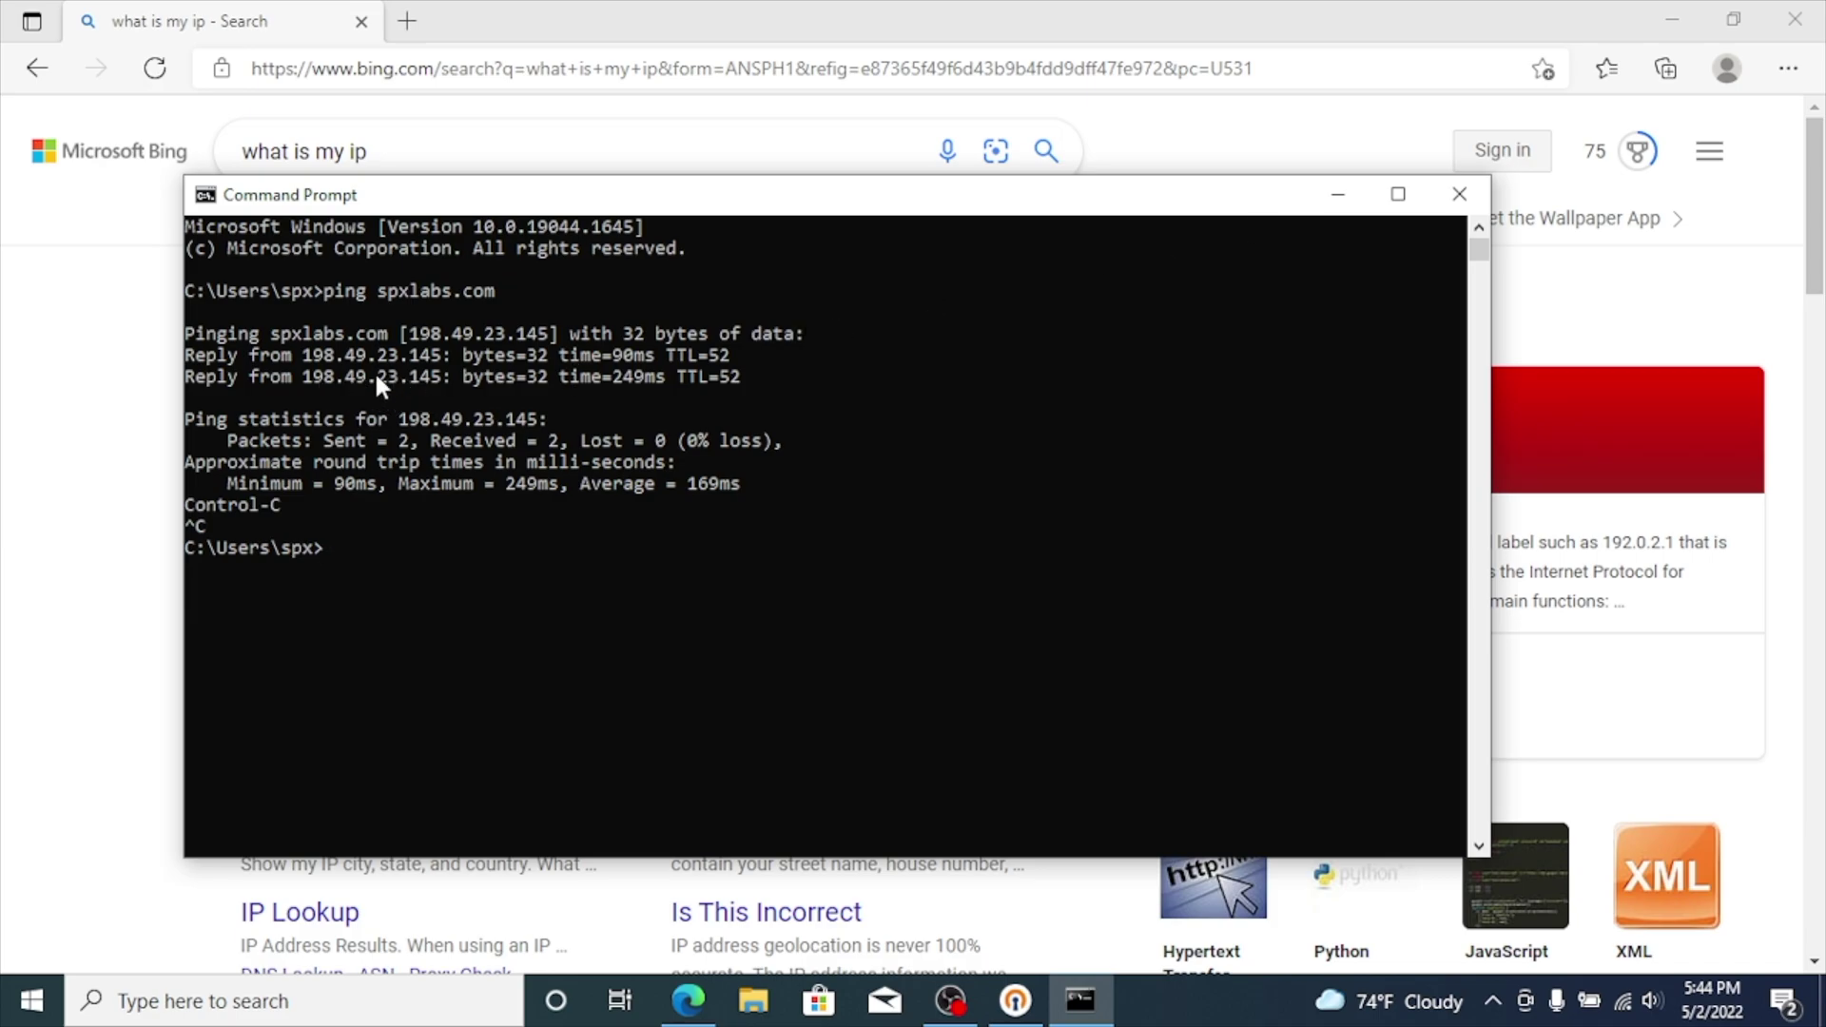
Step: Minimize Command Prompt, search 'red' for reddit in a new tab, and return to the IP results
{"action": "left_click", "coordinate": [1339, 199]}
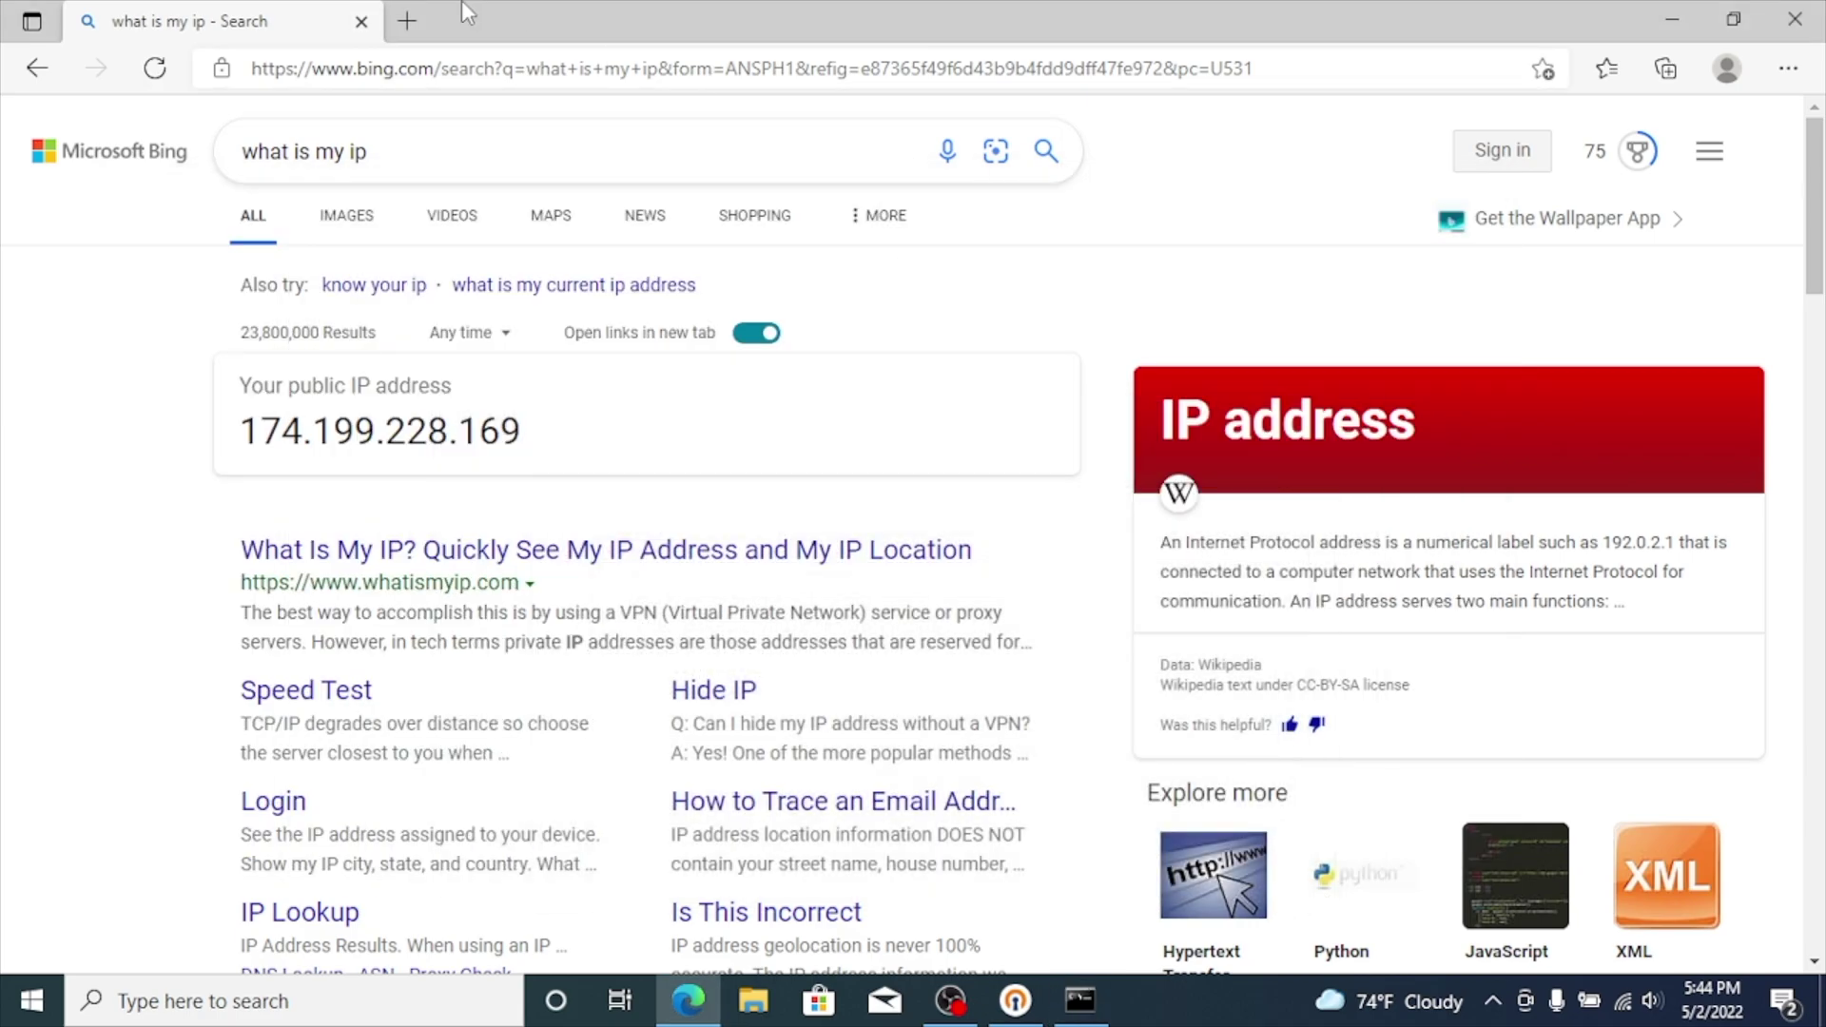
{"action": "left_click", "coordinate": [407, 21]}
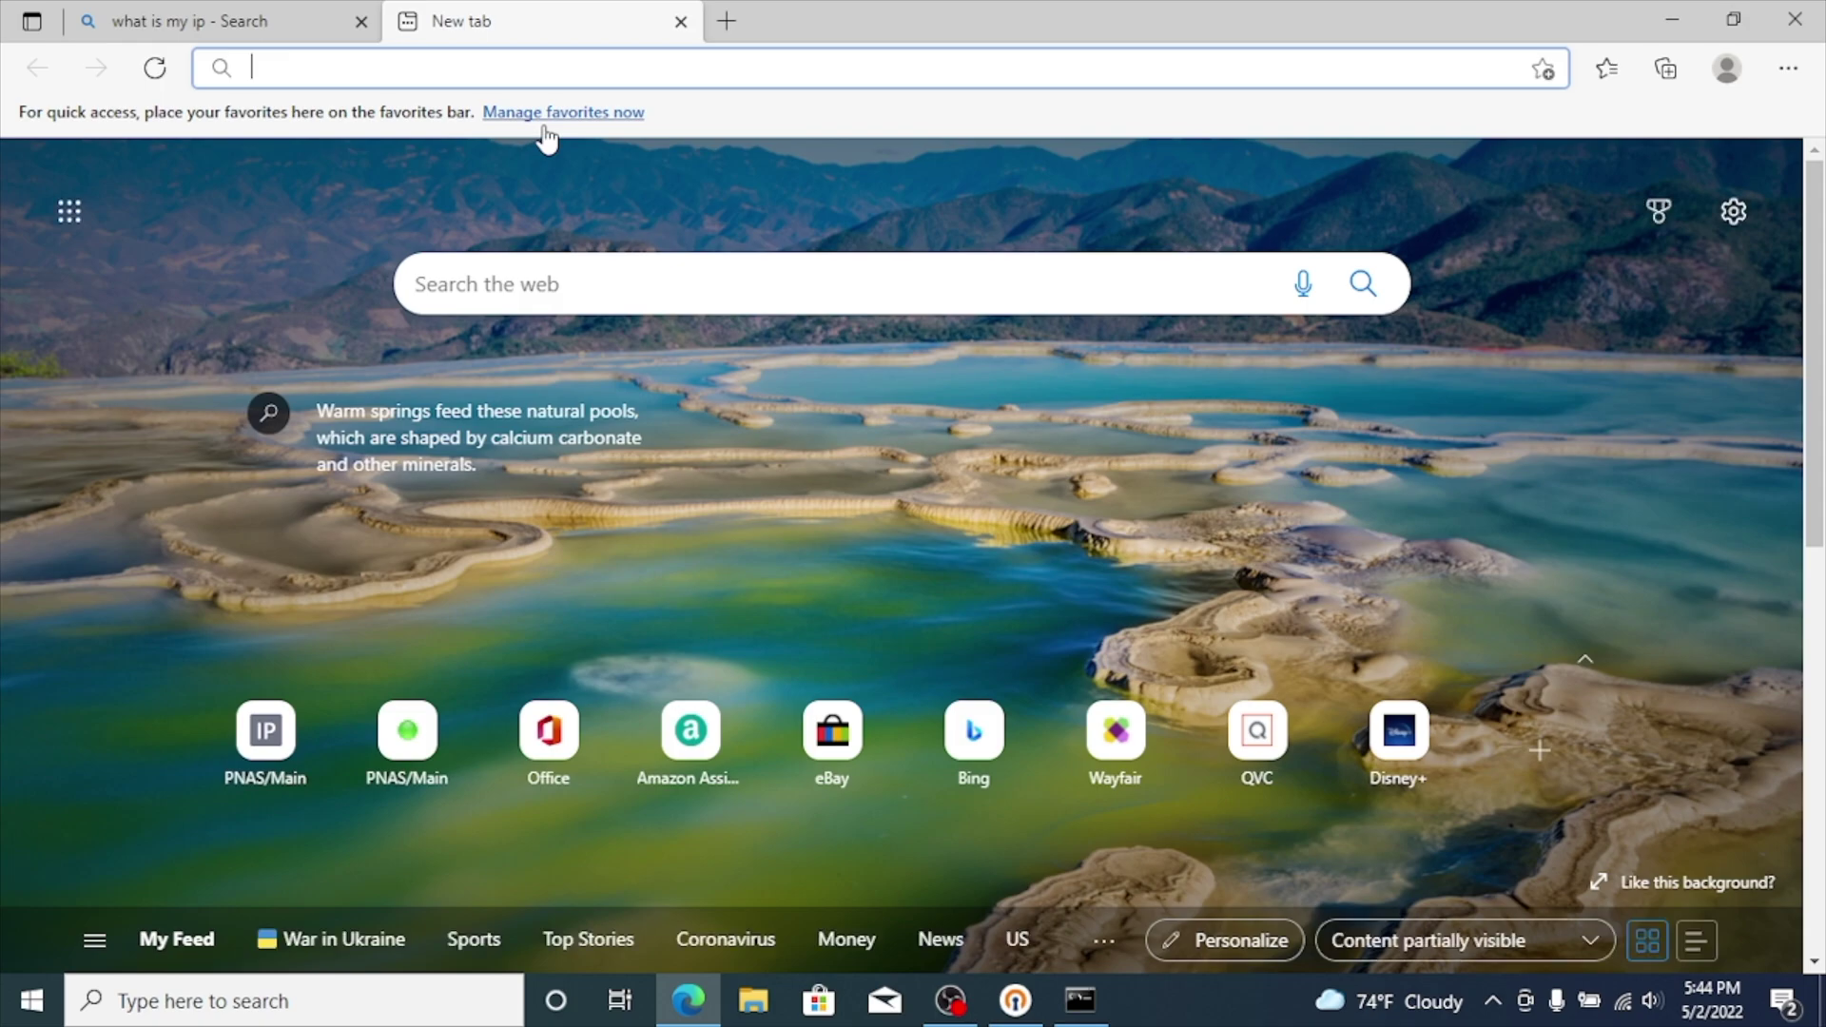
{"action": "type", "text": "red"}
{"action": "key", "text": "Return"}
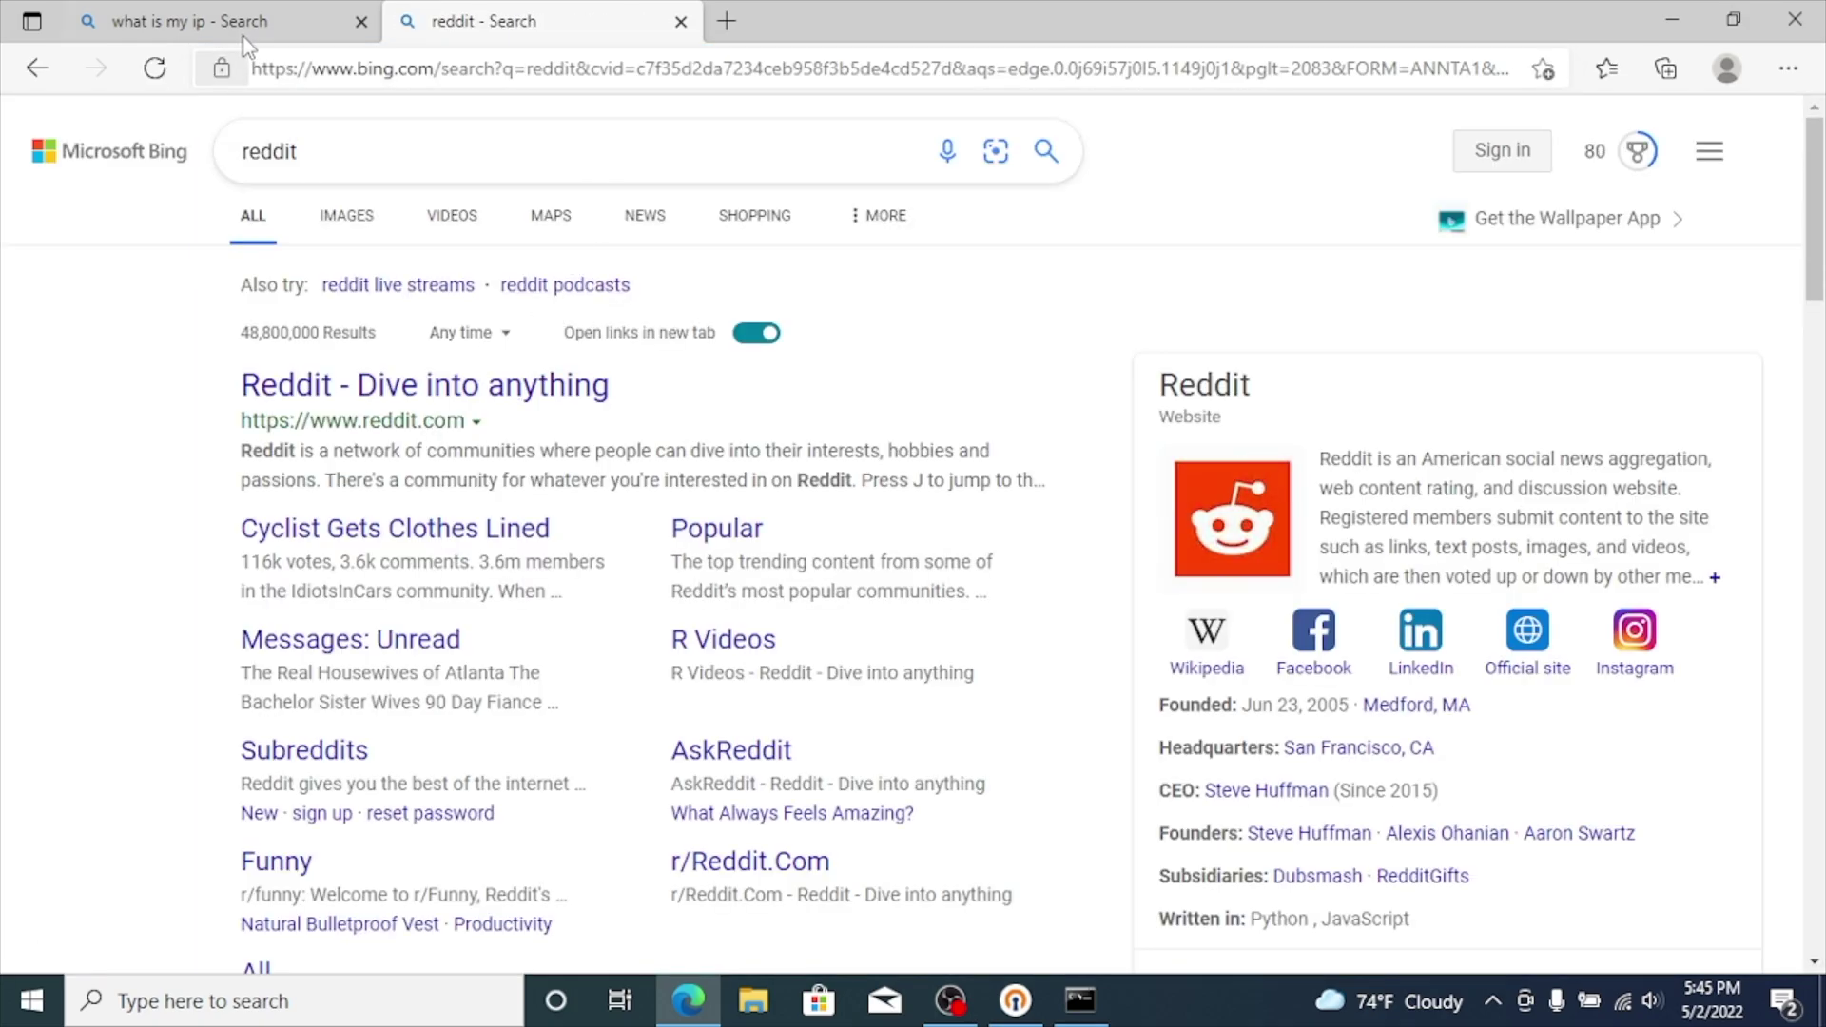
{"action": "left_click", "coordinate": [244, 37]}
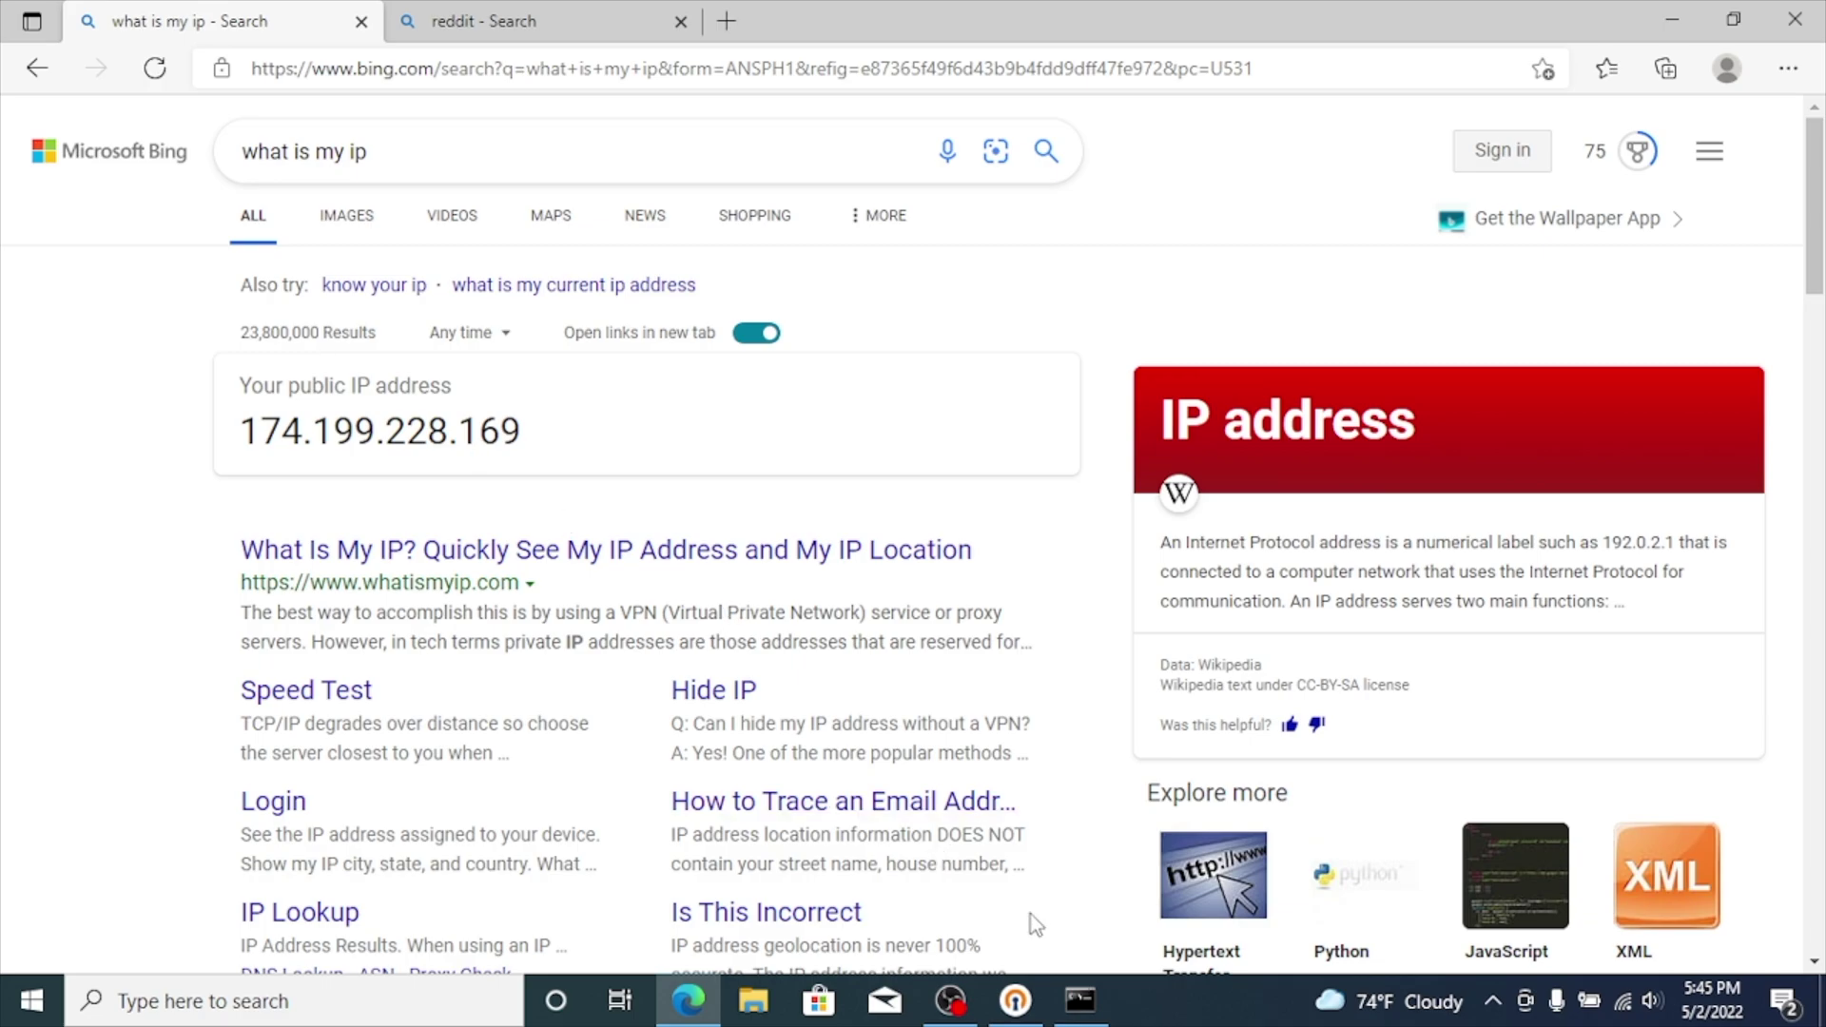
Step: Browse to the home Unraid server at 192.168.10.2 in a new tab
{"action": "left_click", "coordinate": [726, 21]}
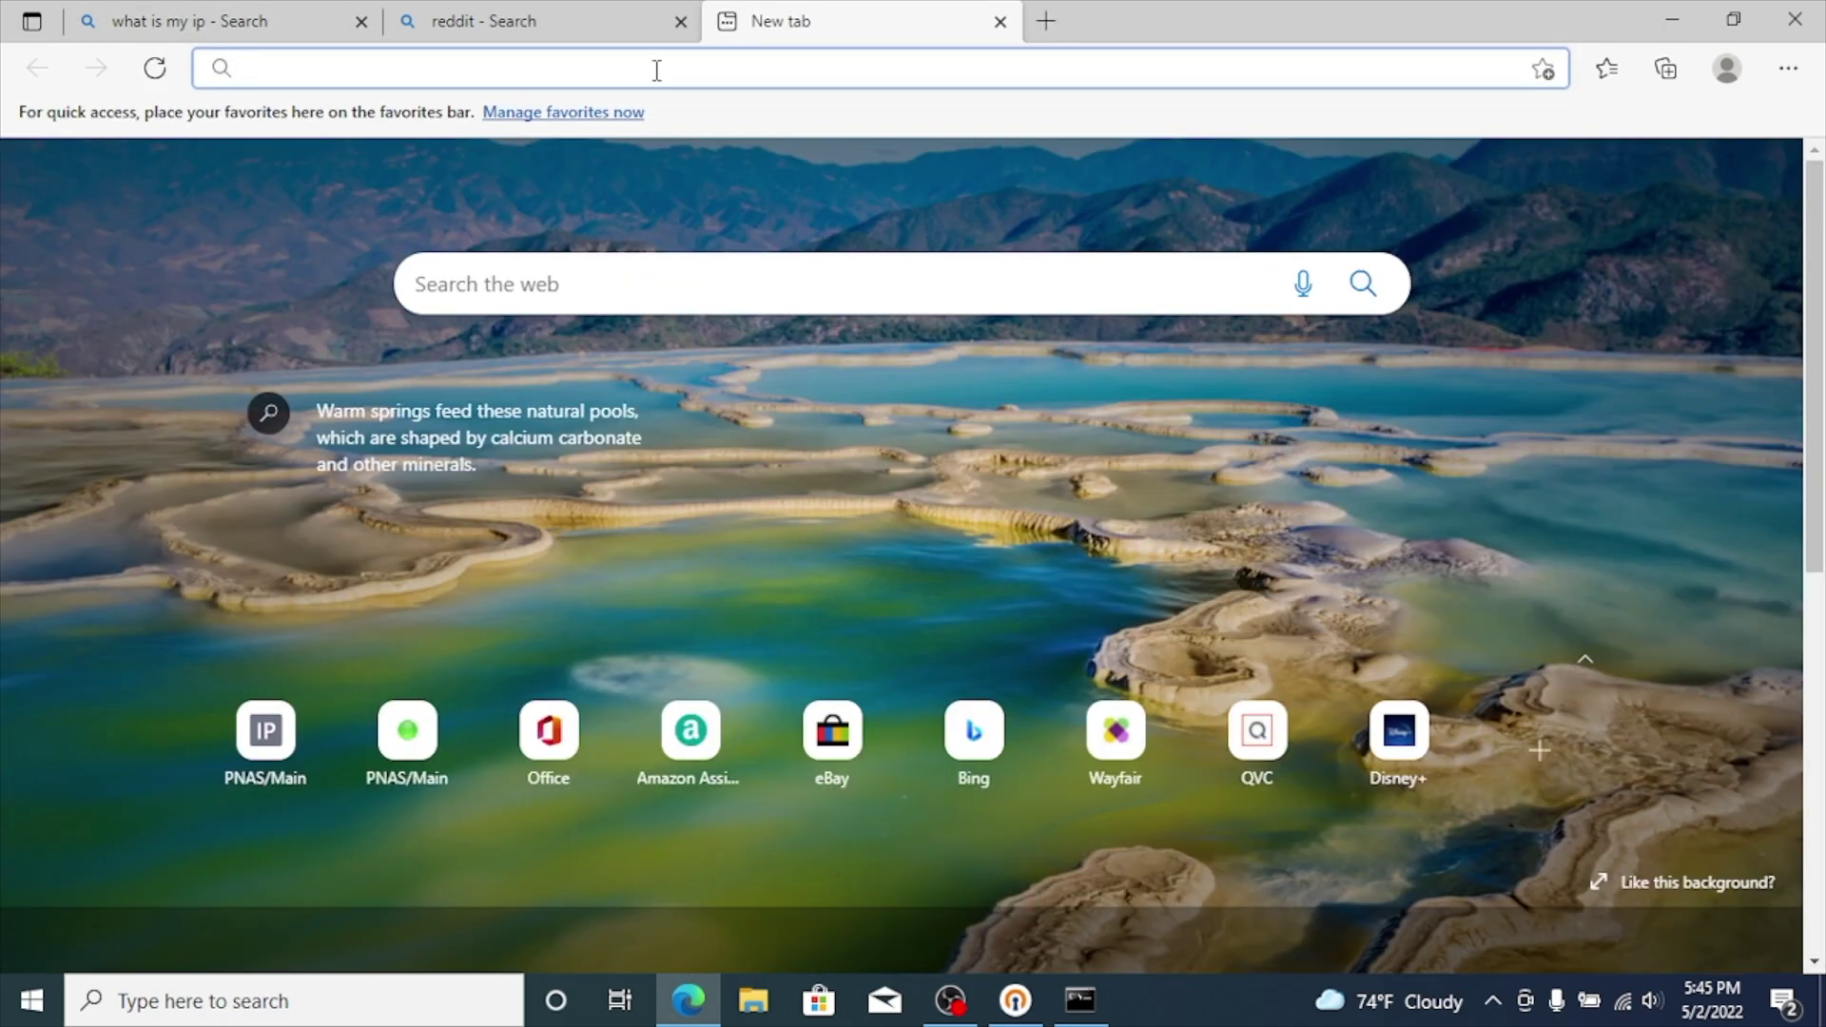
{"action": "left_click", "coordinate": [657, 70]}
{"action": "type", "text": "192.168.10.2"}
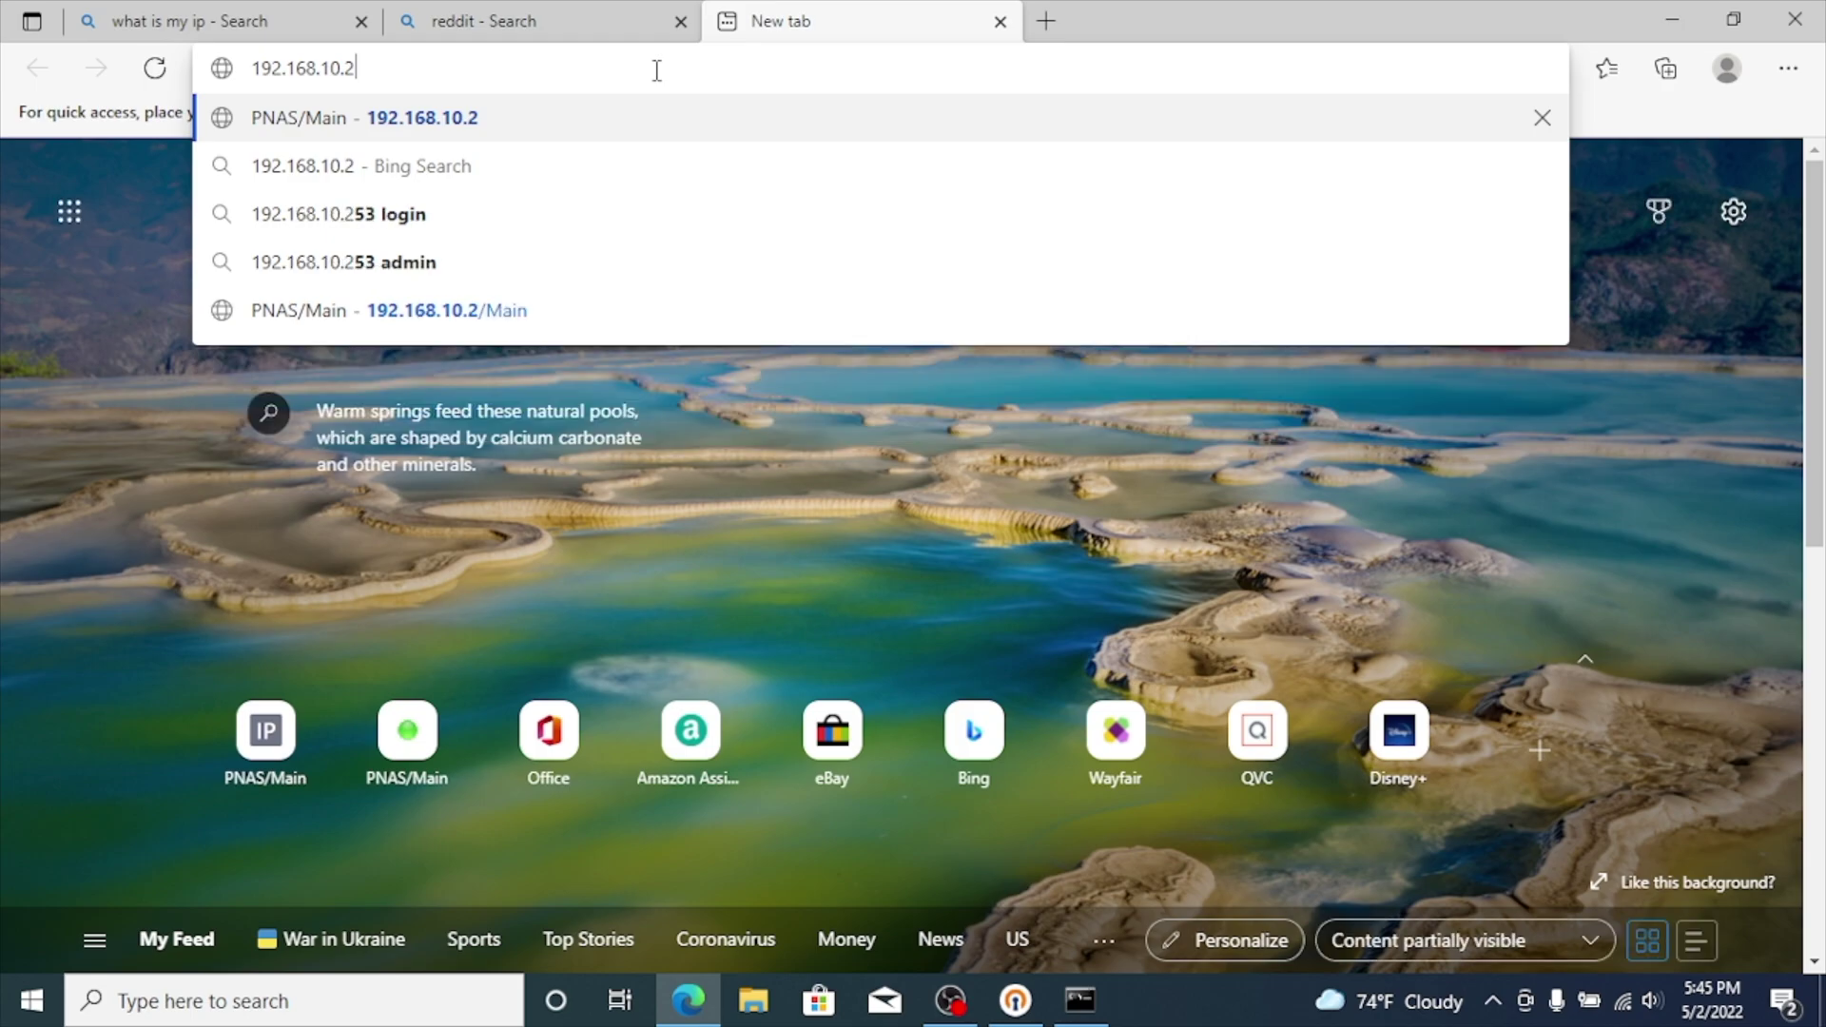
{"action": "key", "text": "Return"}
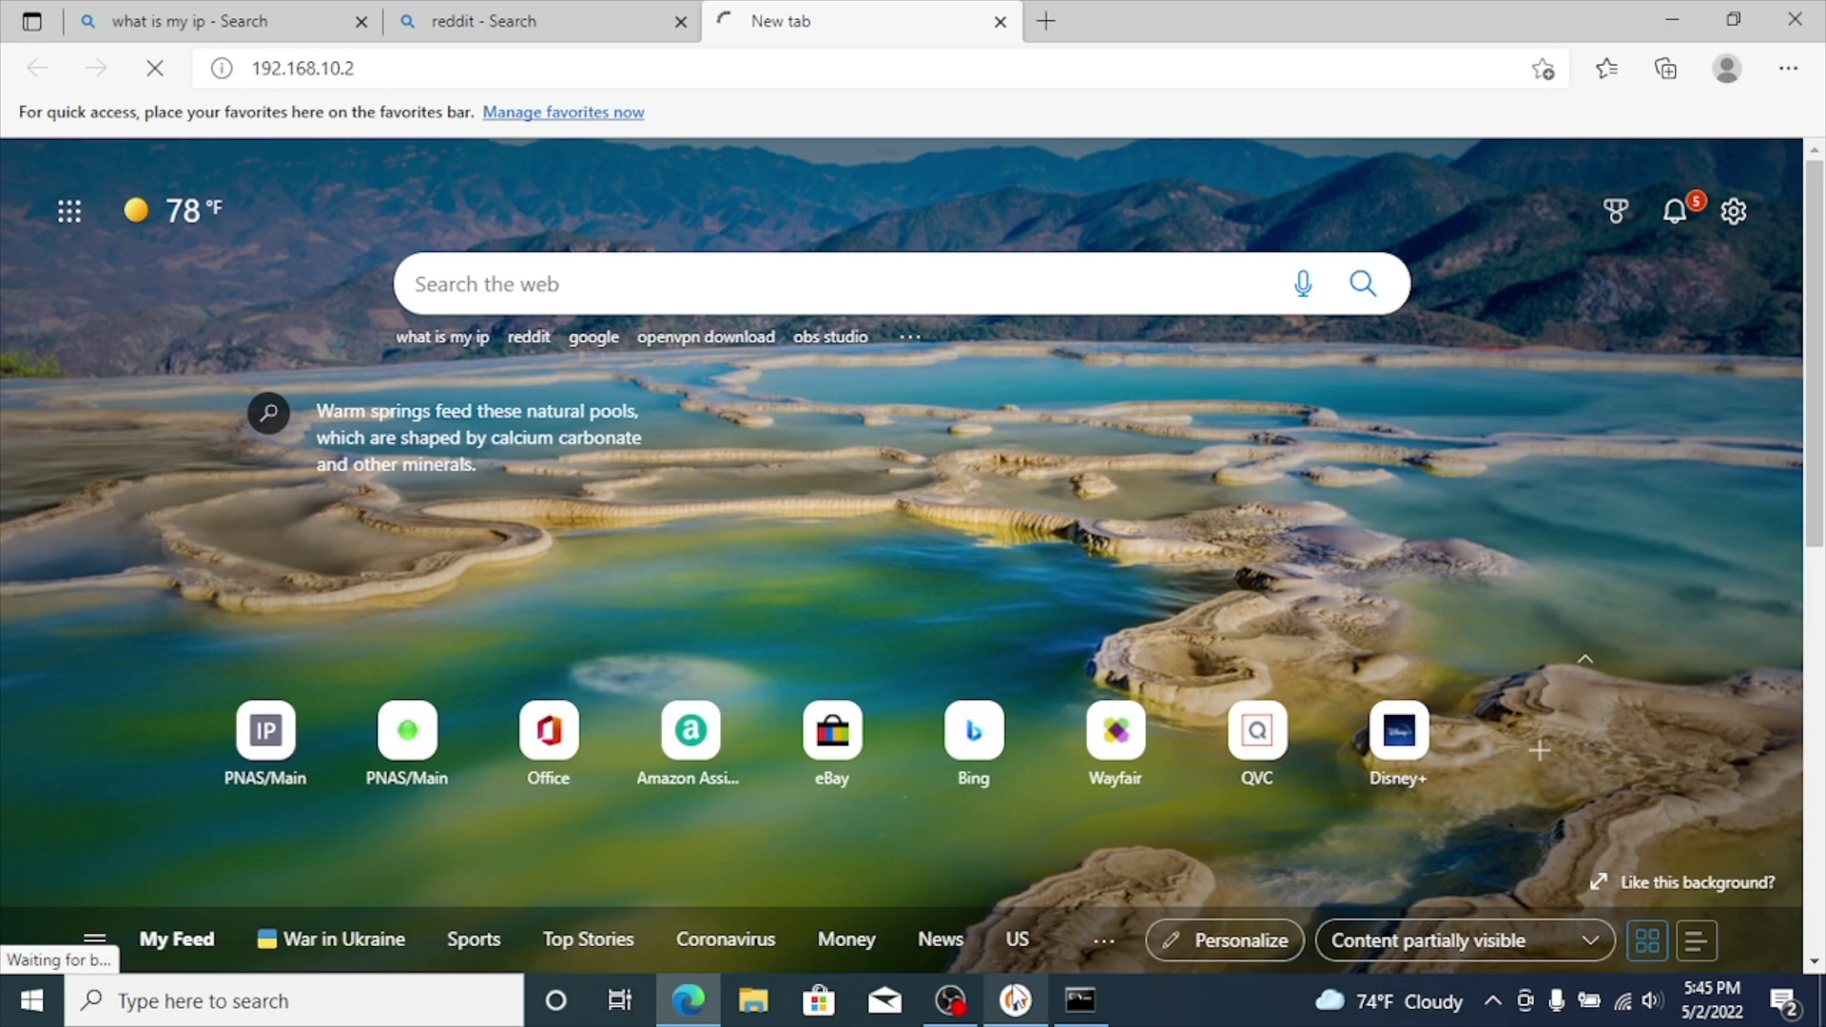
{"action": "left_click", "coordinate": [1015, 1000]}
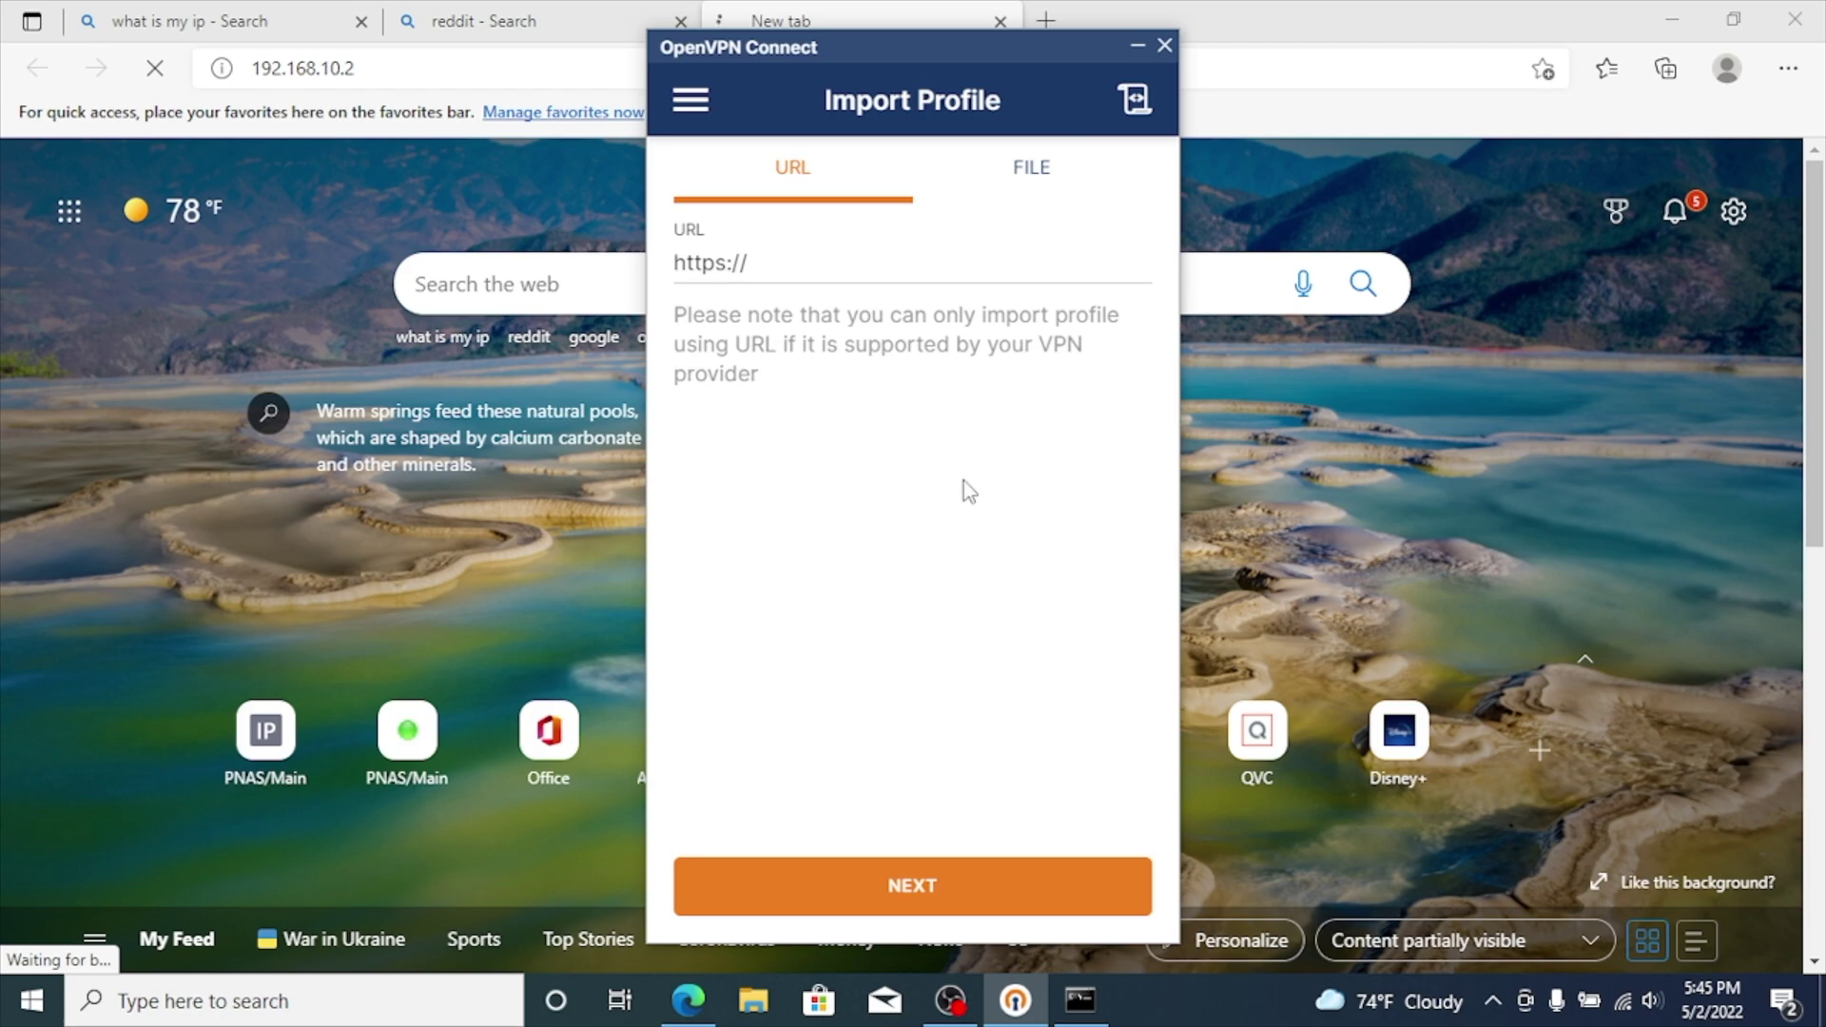
{"action": "left_click", "coordinate": [1031, 165]}
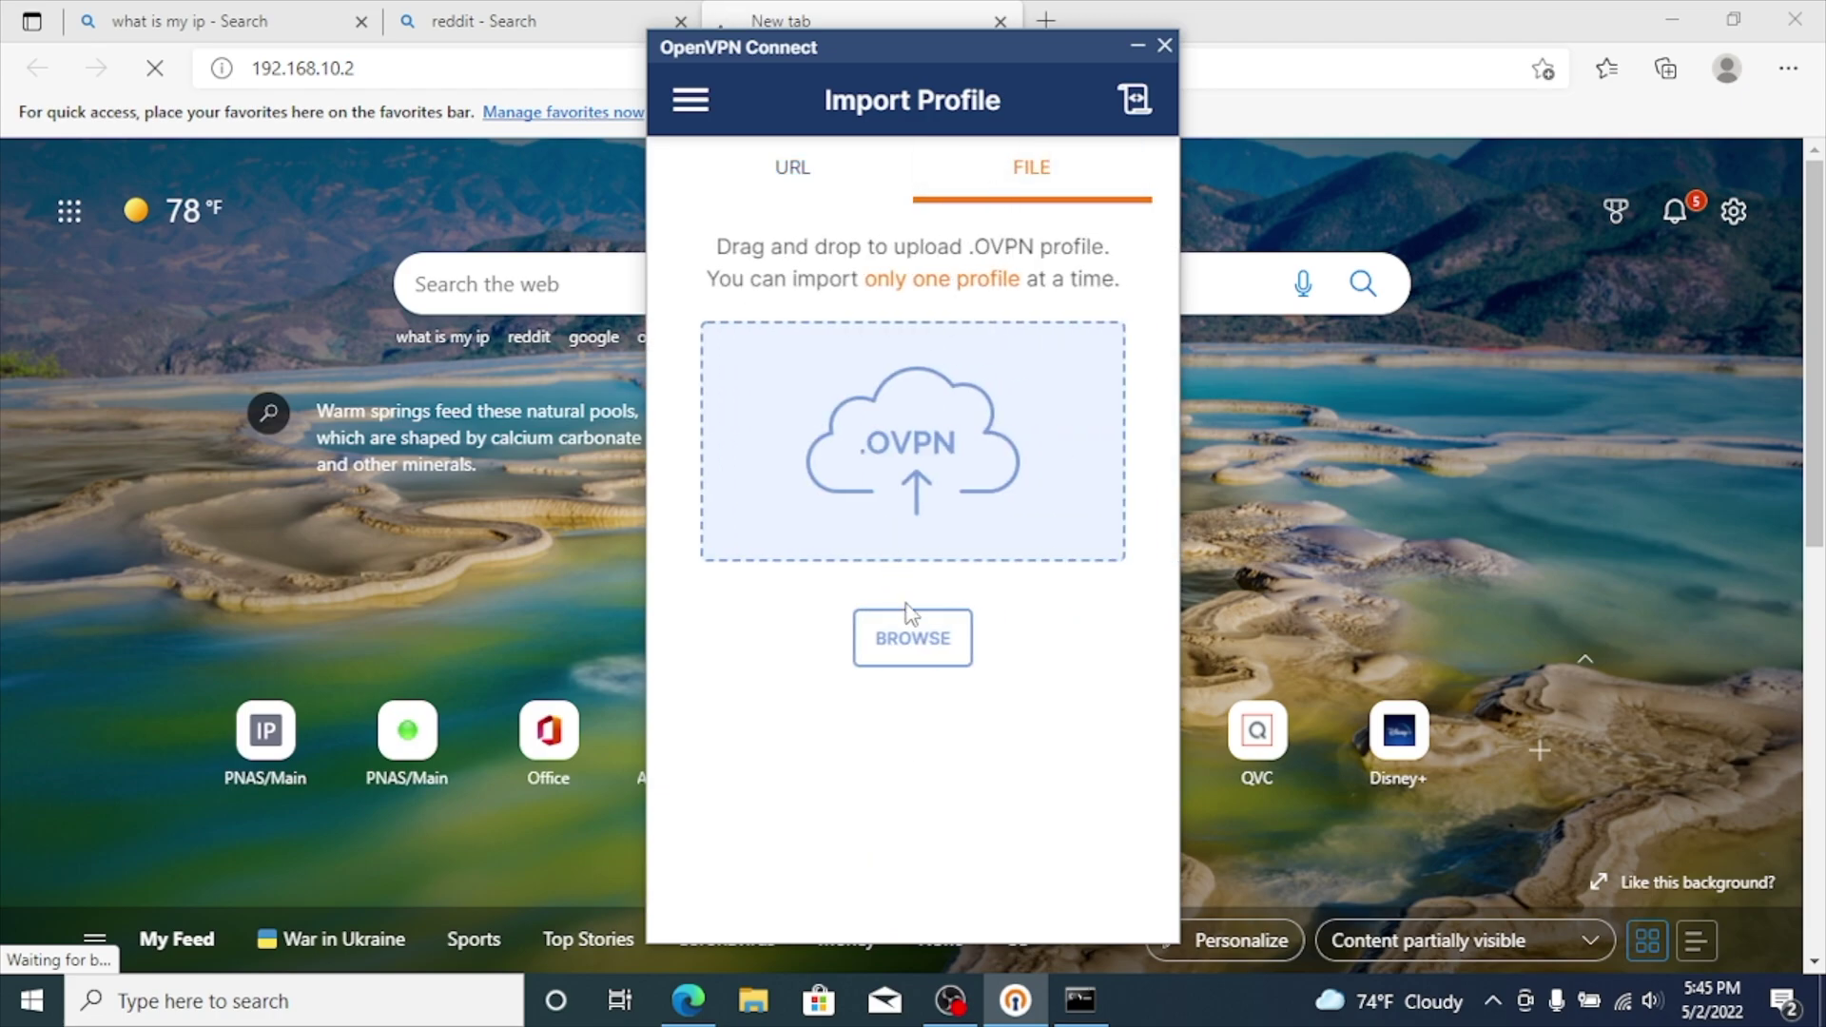
{"action": "left_click", "coordinate": [908, 647]}
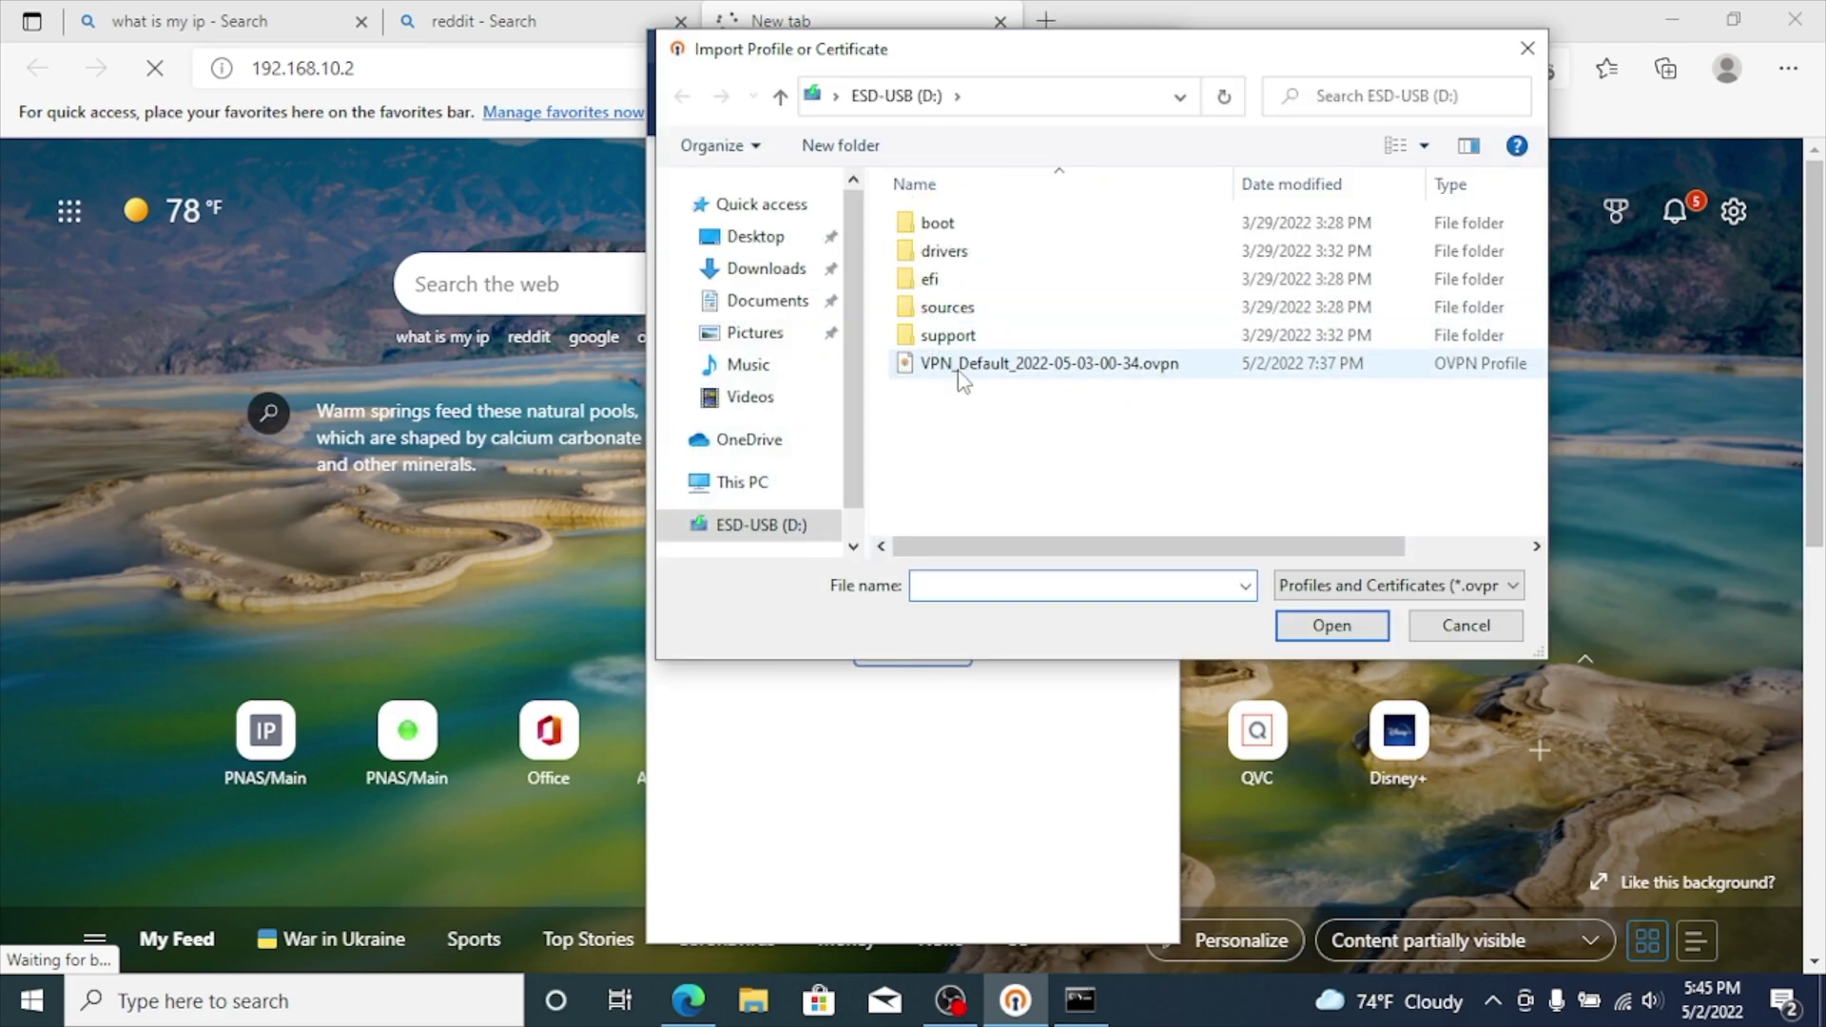
{"action": "left_click", "coordinate": [960, 373]}
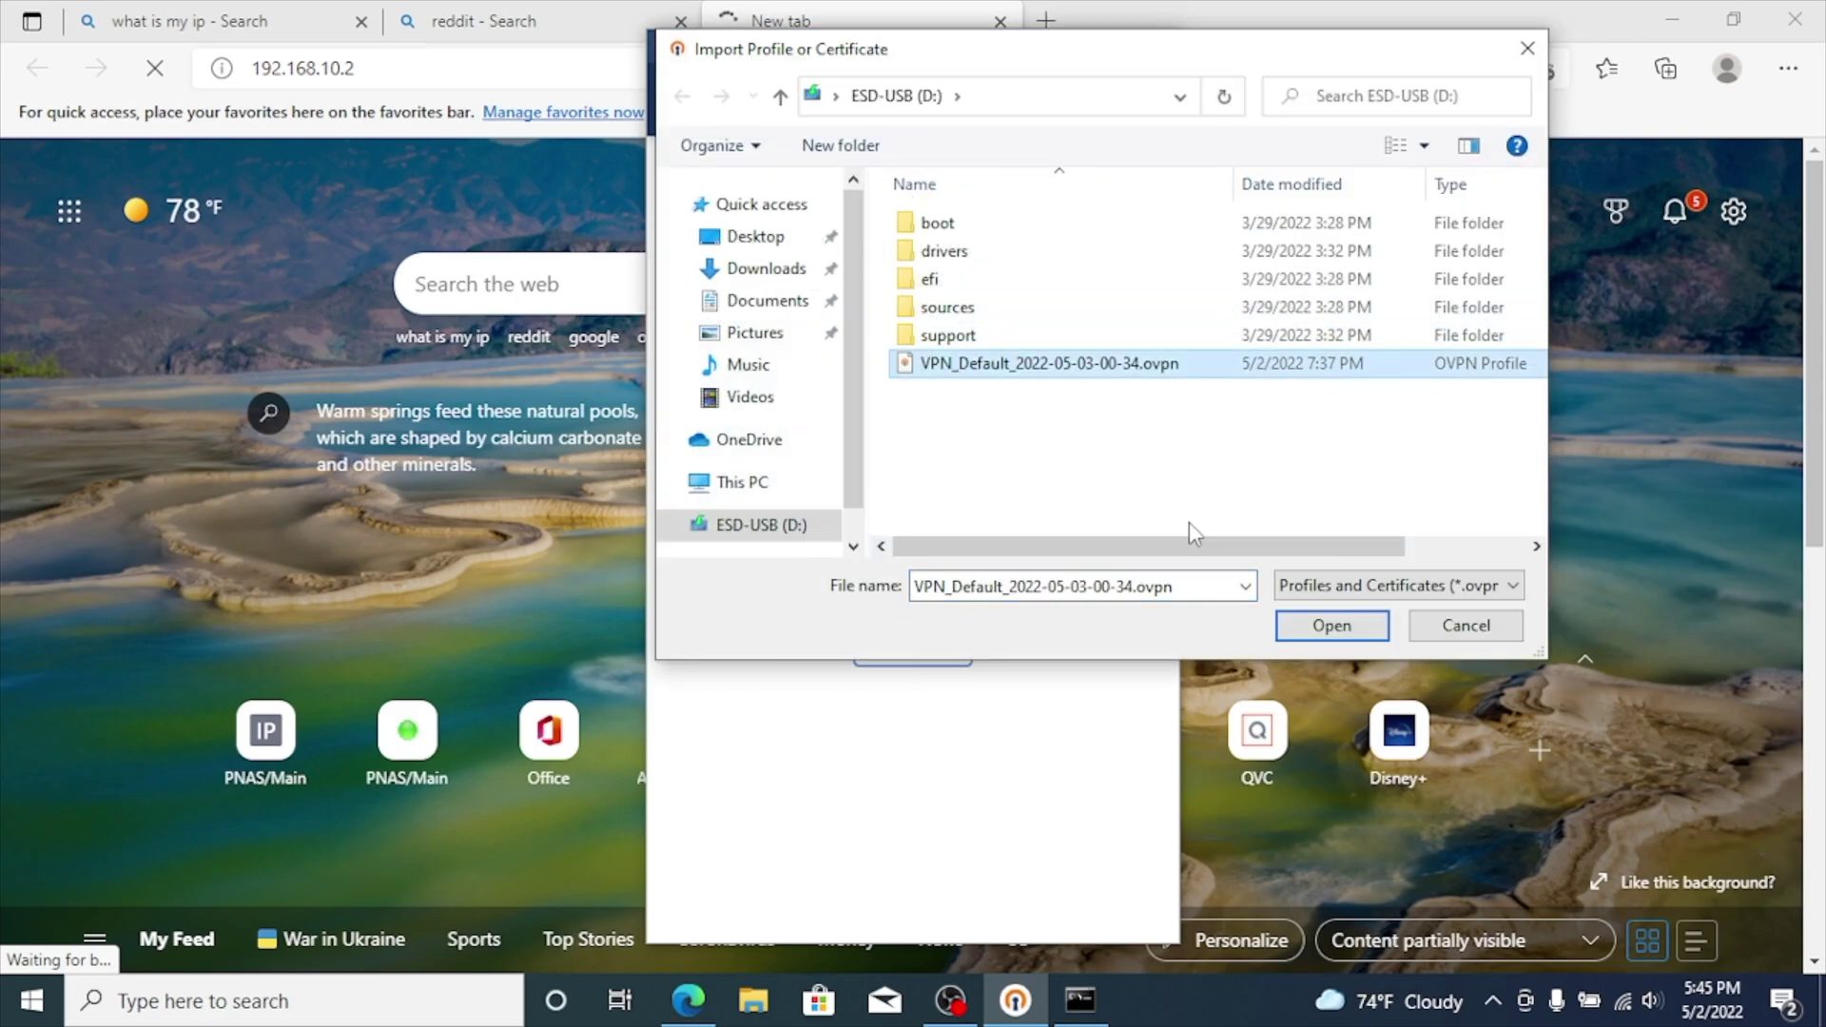
{"action": "left_click", "coordinate": [1332, 626]}
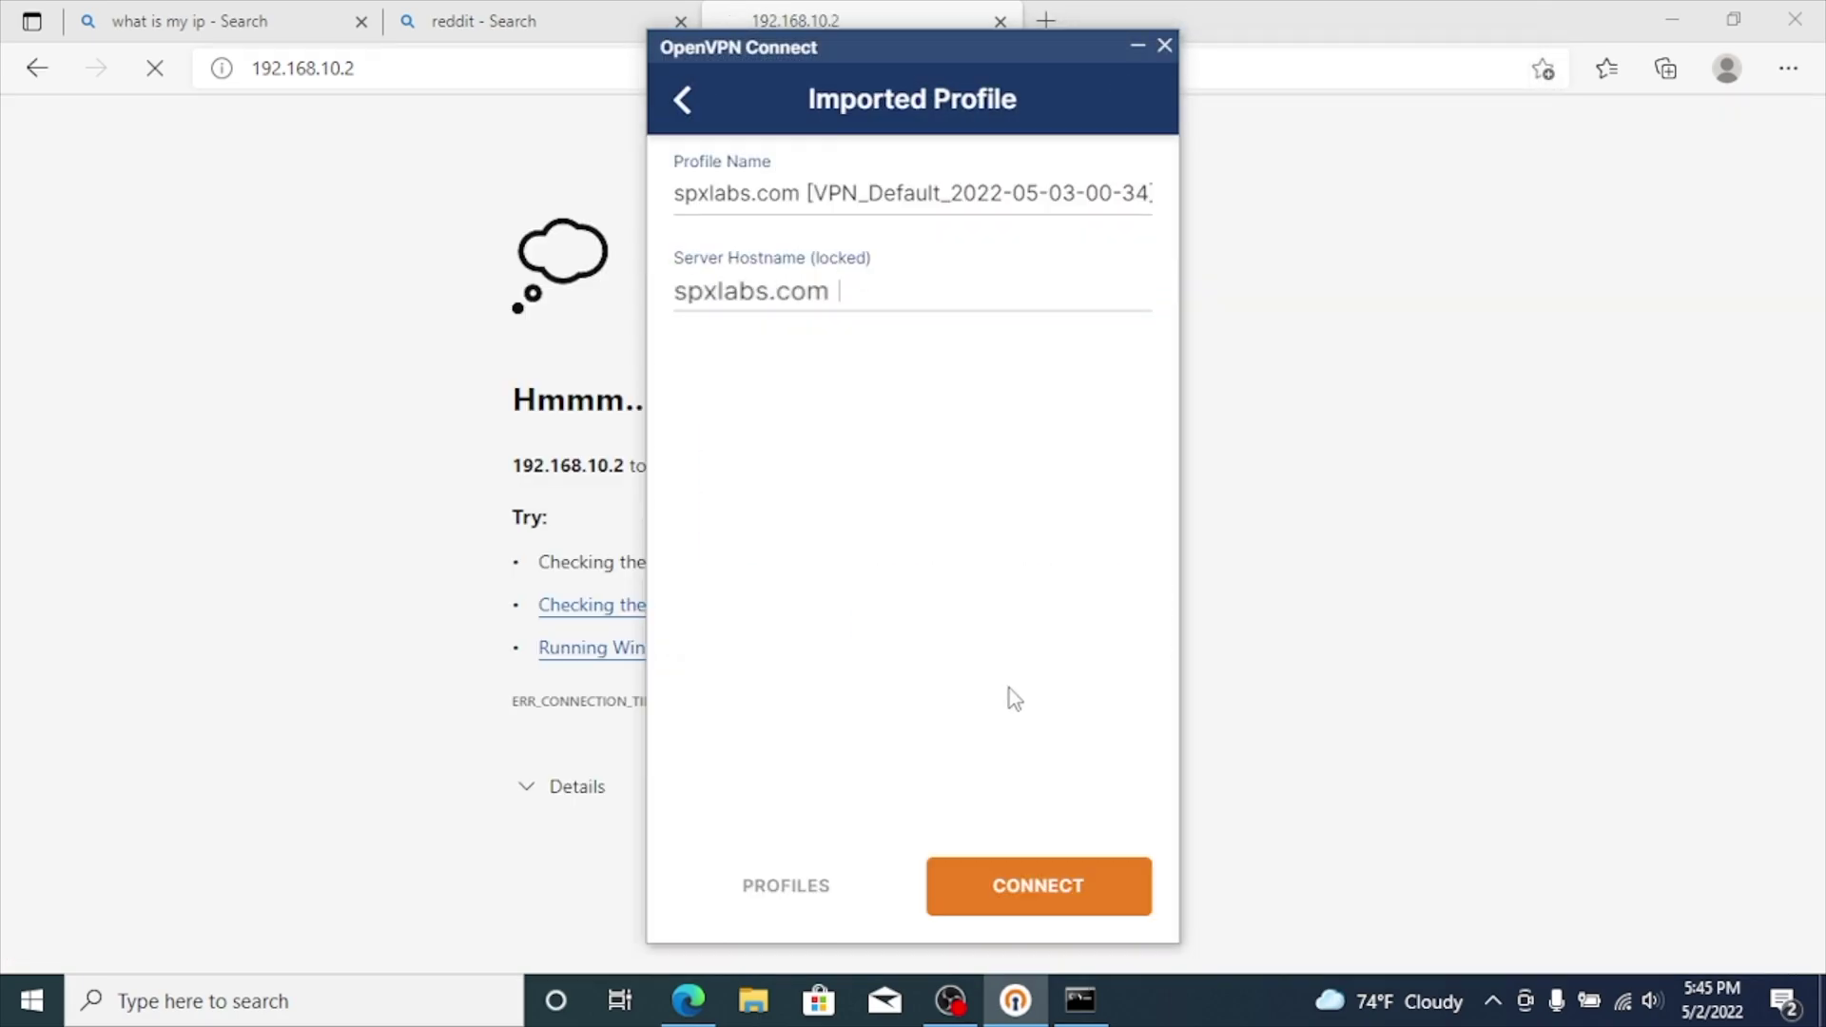
{"action": "left_click", "coordinate": [1048, 887]}
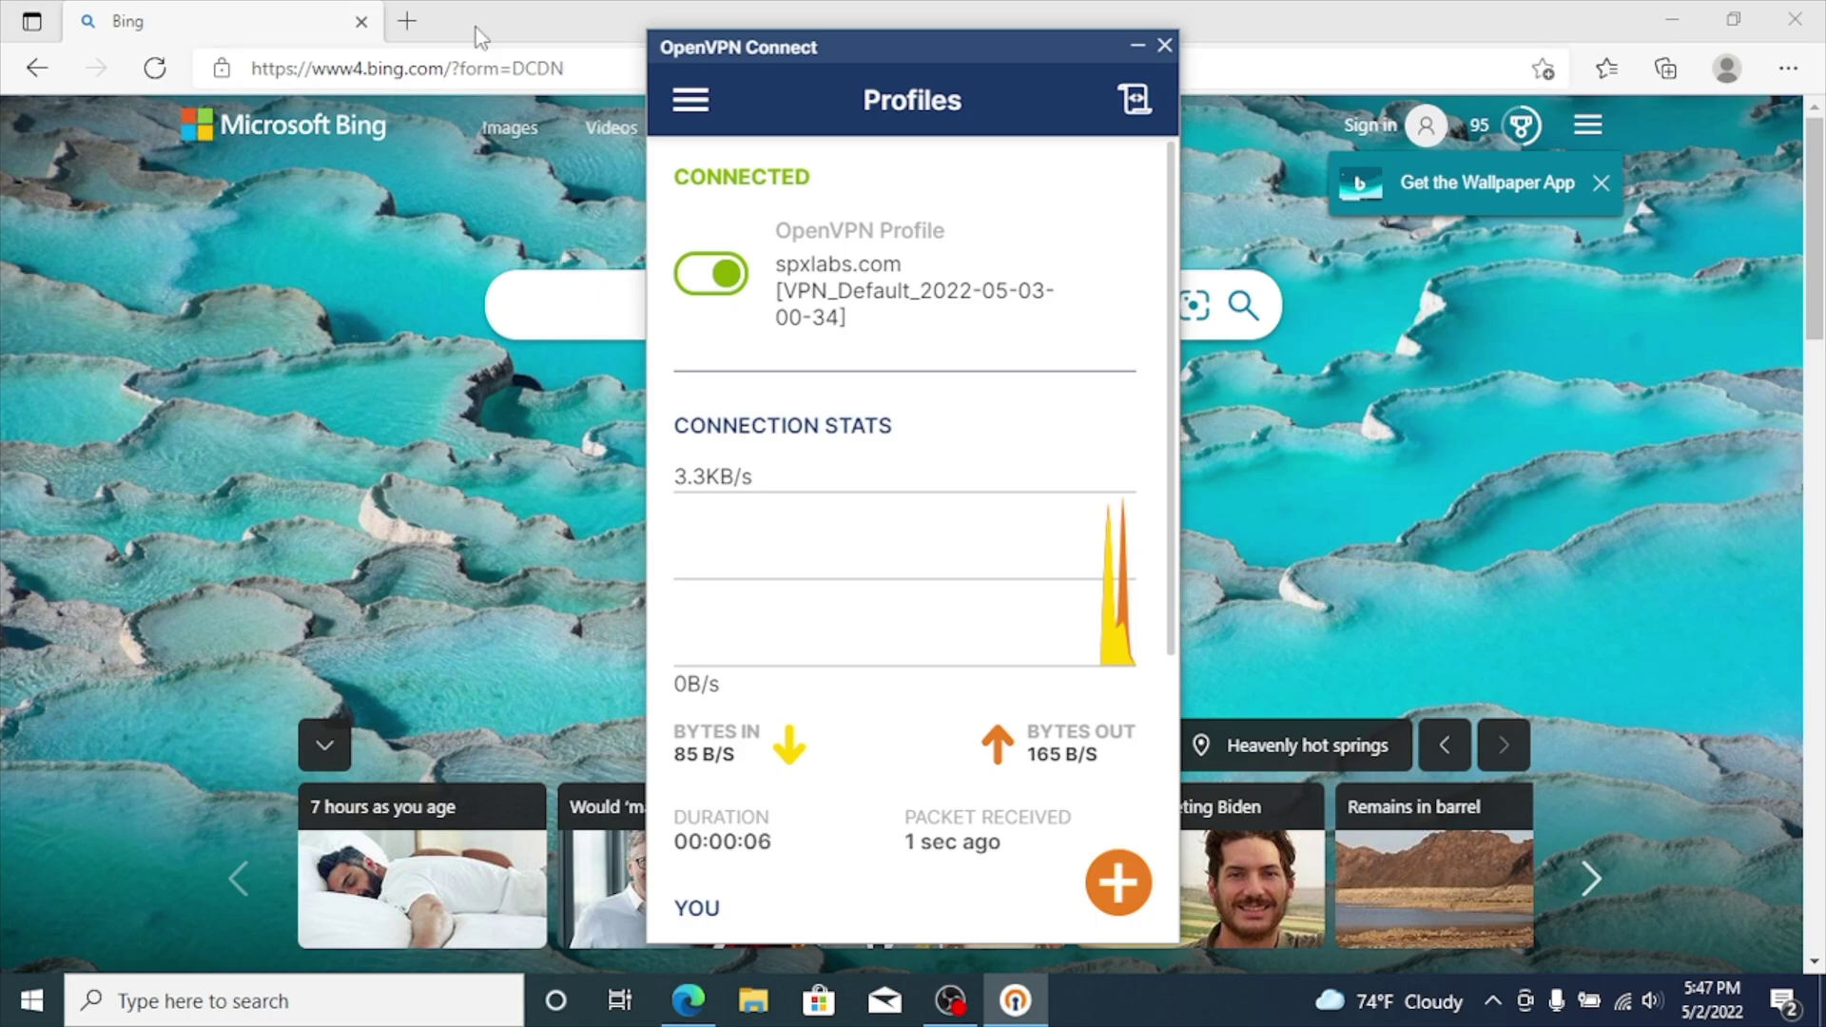
Step: Search 'what is my ip' in Edge to check the public IP over the VPN
{"action": "left_click", "coordinate": [583, 69]}
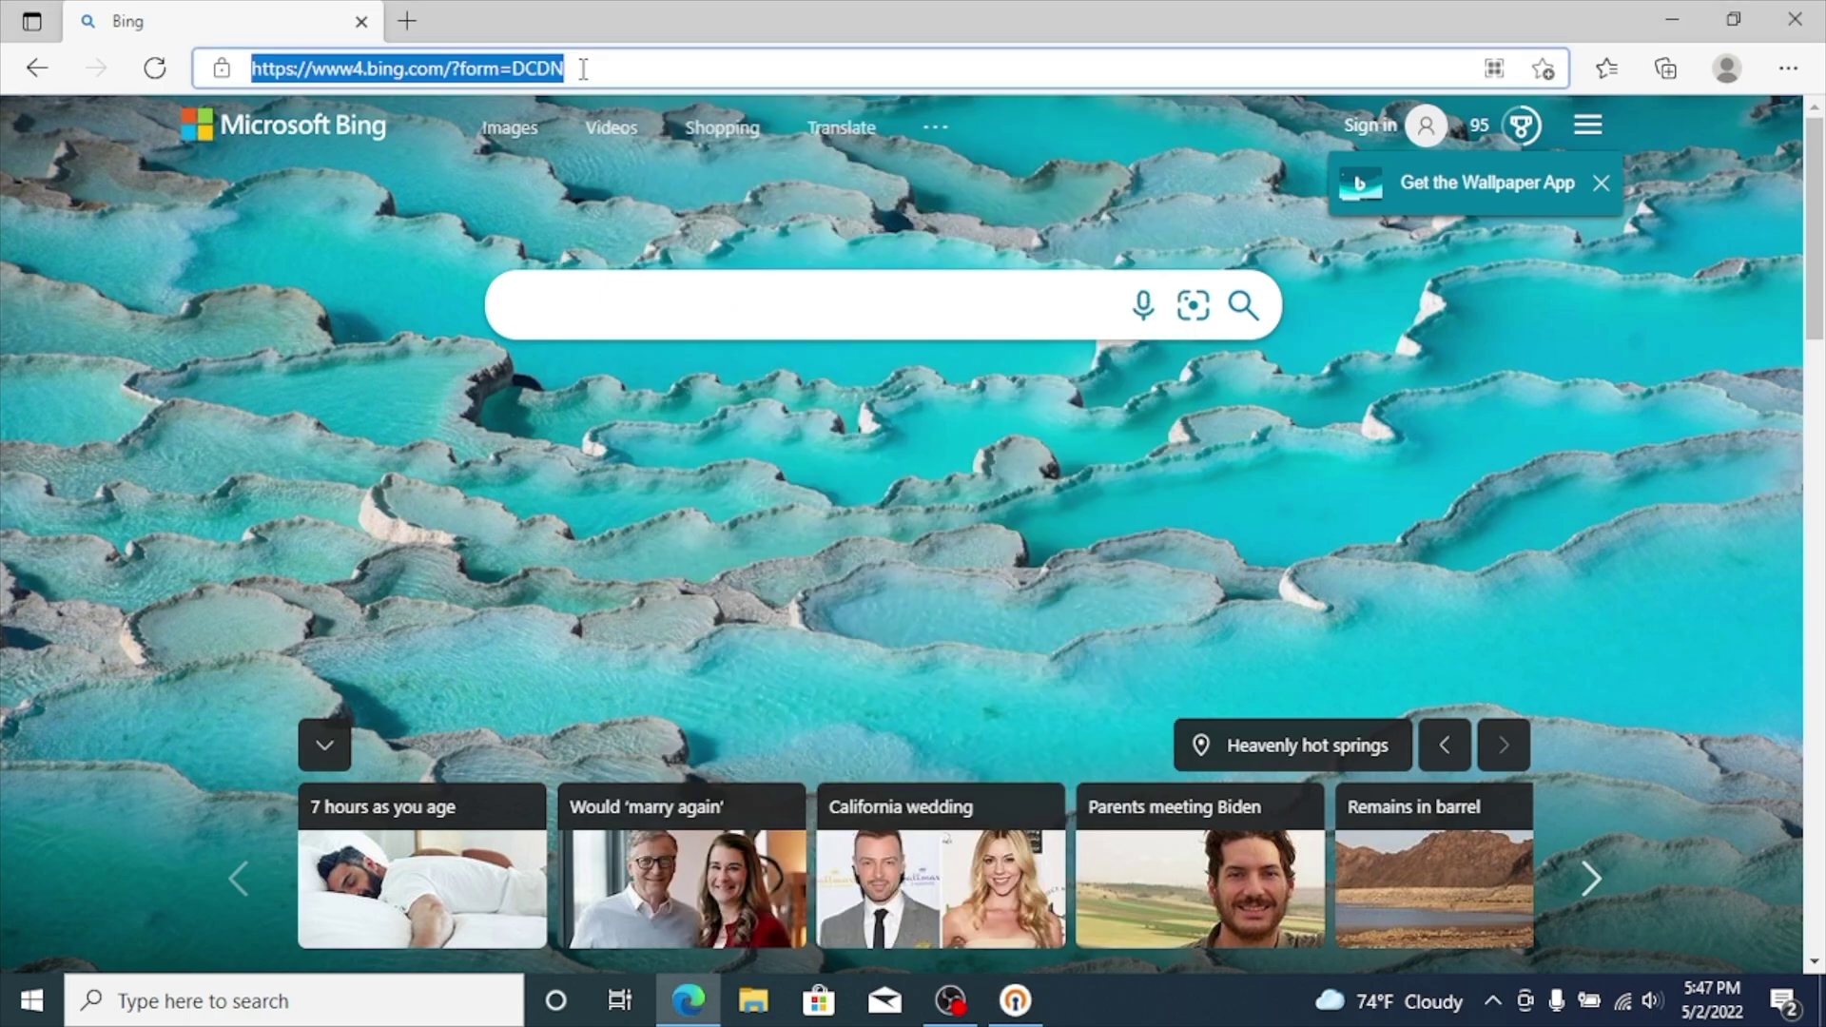
{"action": "type", "text": "what is m"}
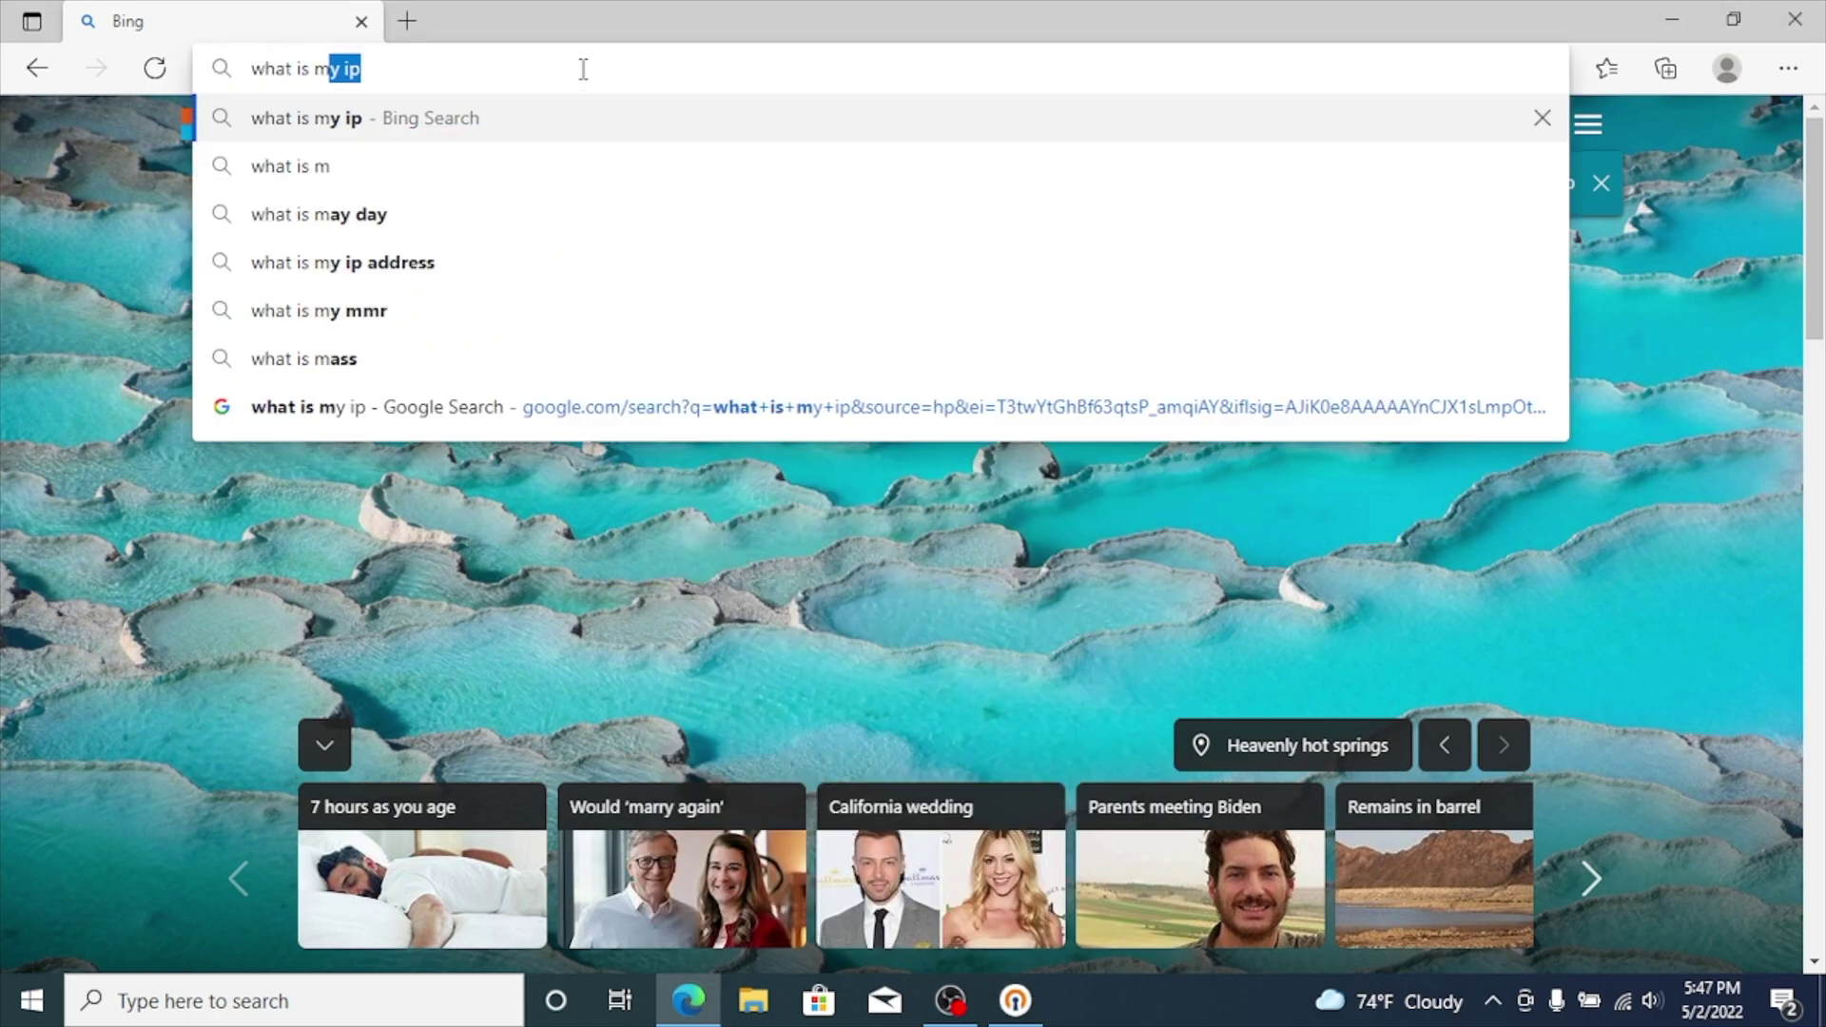
{"action": "key", "text": "BackSpace"}
{"action": "type", "text": "y ip"}
{"action": "key", "text": "Return"}
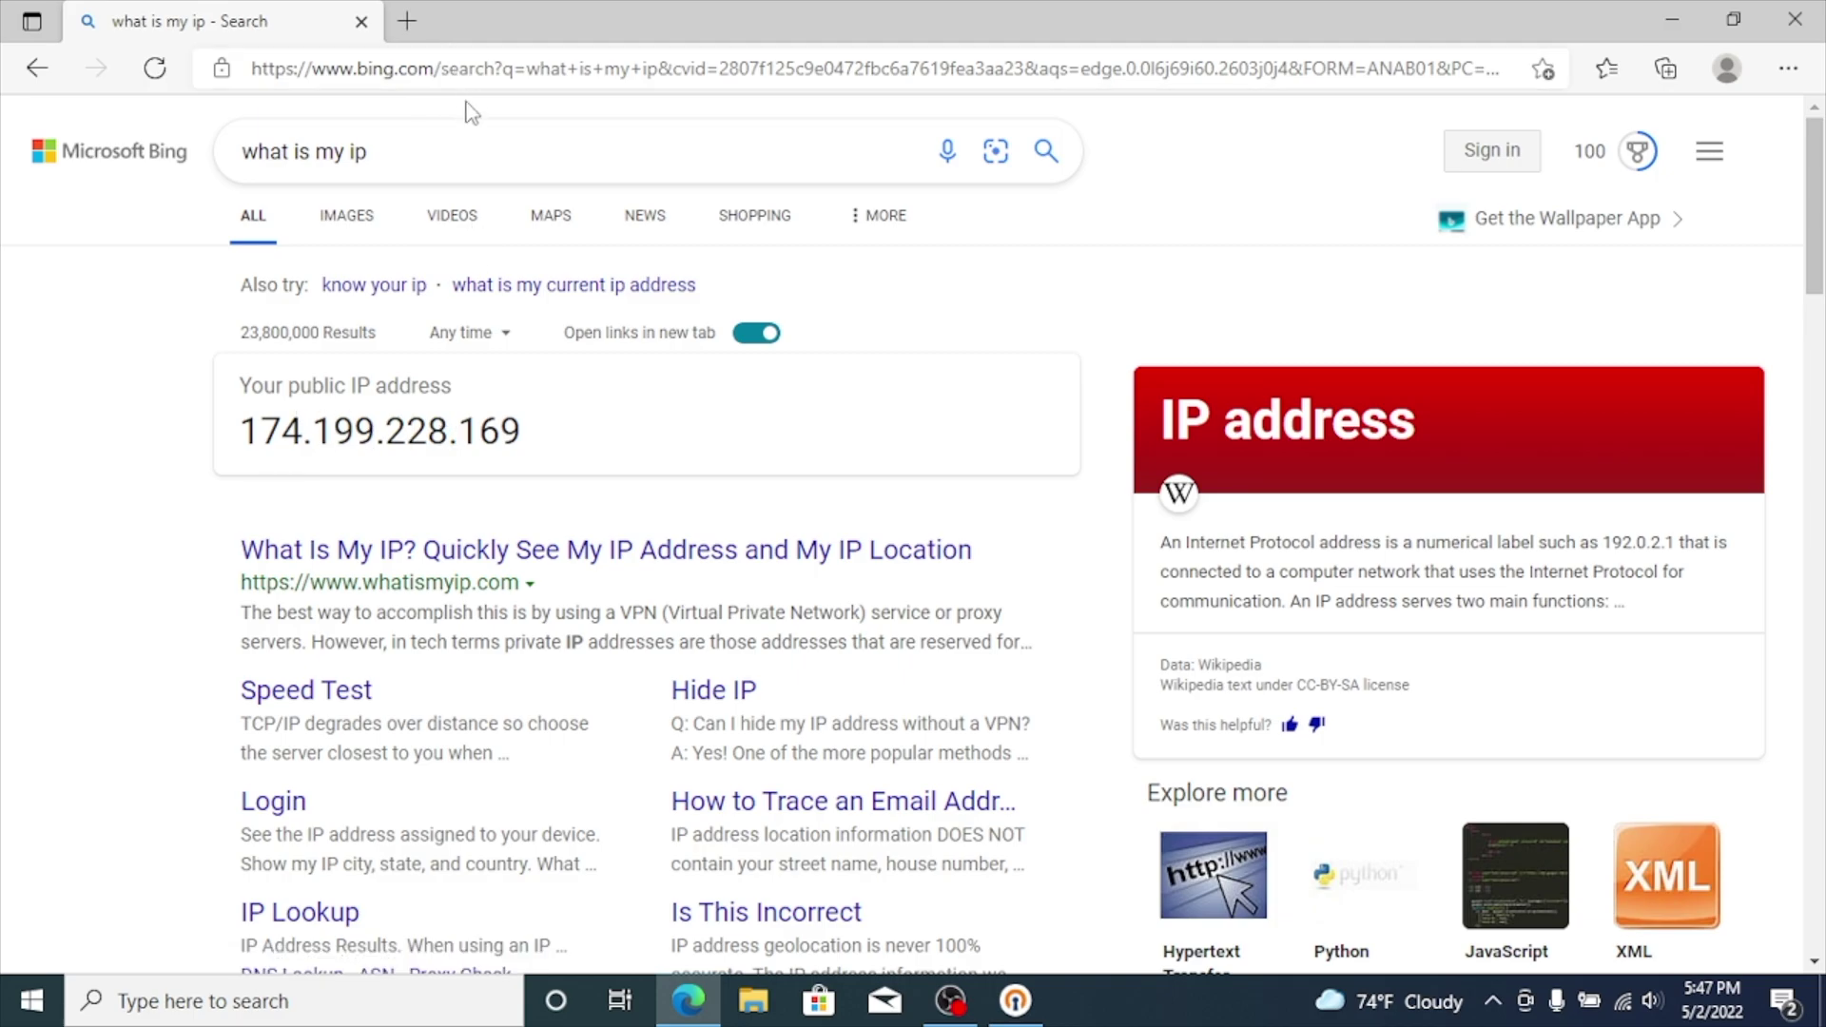
Step: Load the Google home page
{"action": "left_click", "coordinate": [507, 85]}
{"action": "type", "text": "go"}
{"action": "key", "text": "Return"}
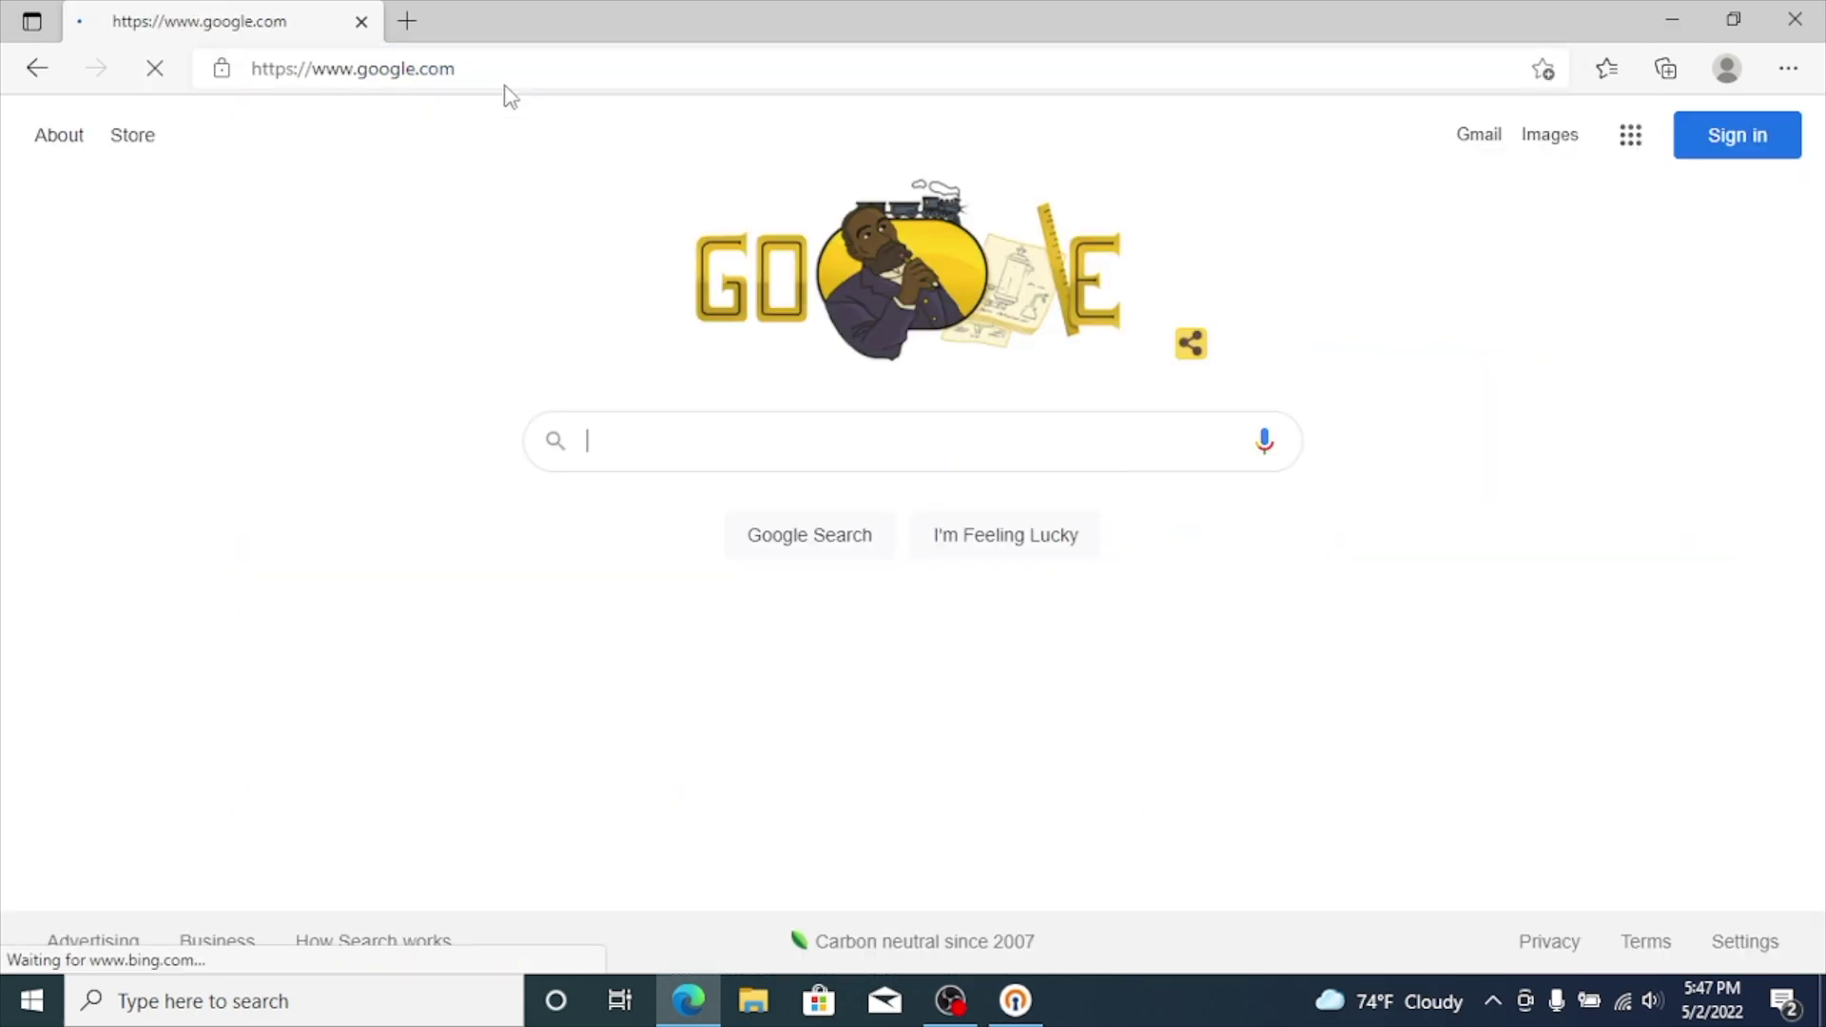
Step: Search the web for reddit
{"action": "left_click", "coordinate": [563, 83]}
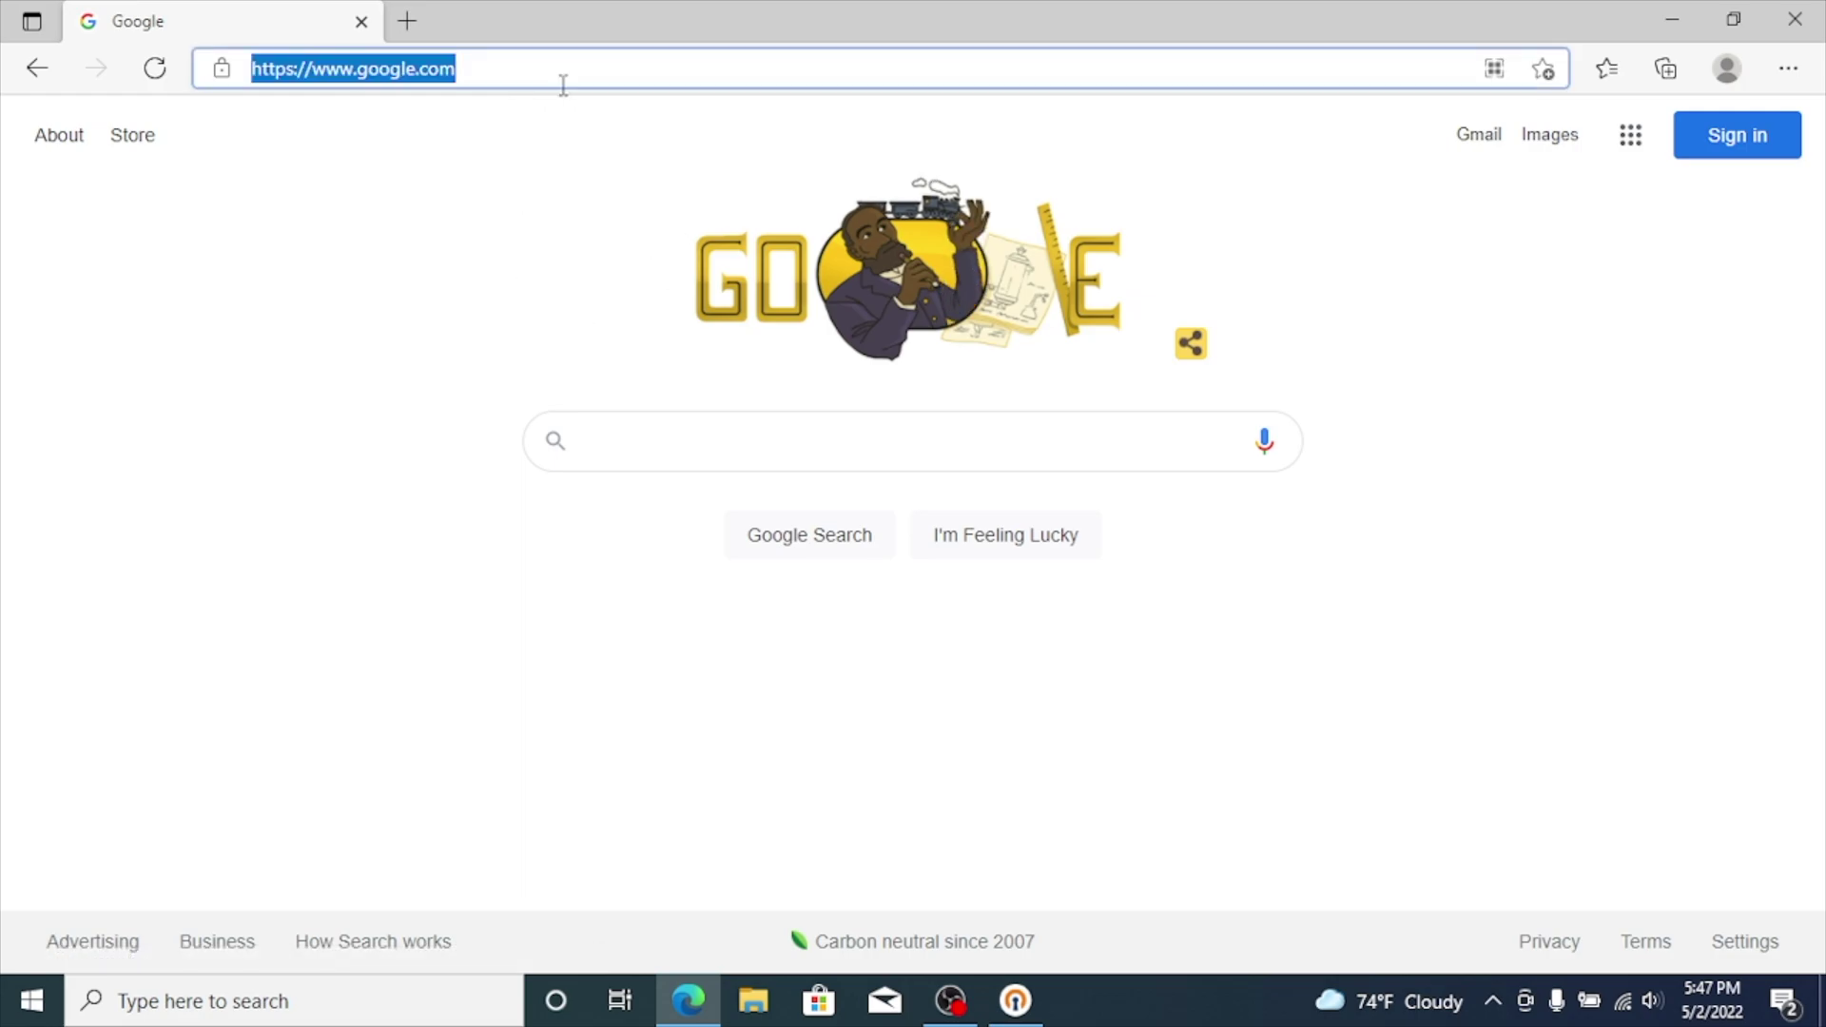
{"action": "type", "text": "reddit"}
{"action": "key", "text": "Return"}
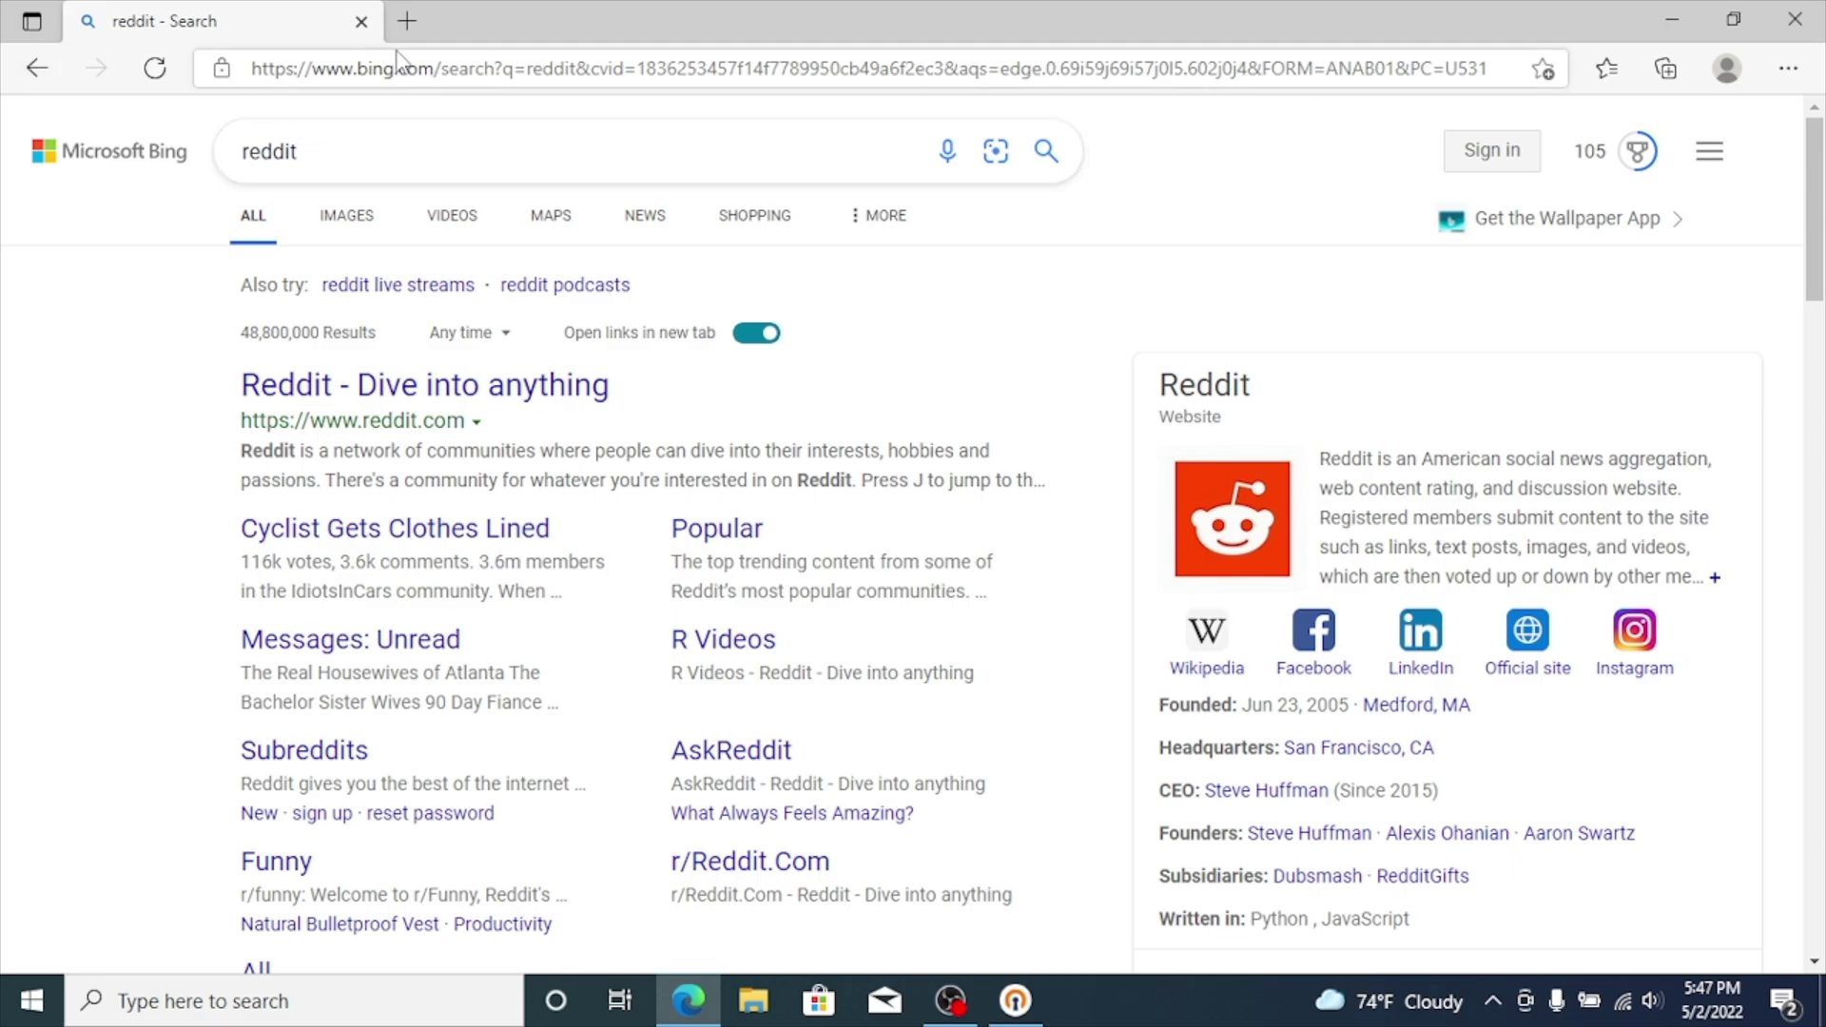
Step: Open the Unraid web interface at 192.168.10.2 in a new tab
{"action": "left_click", "coordinate": [408, 23]}
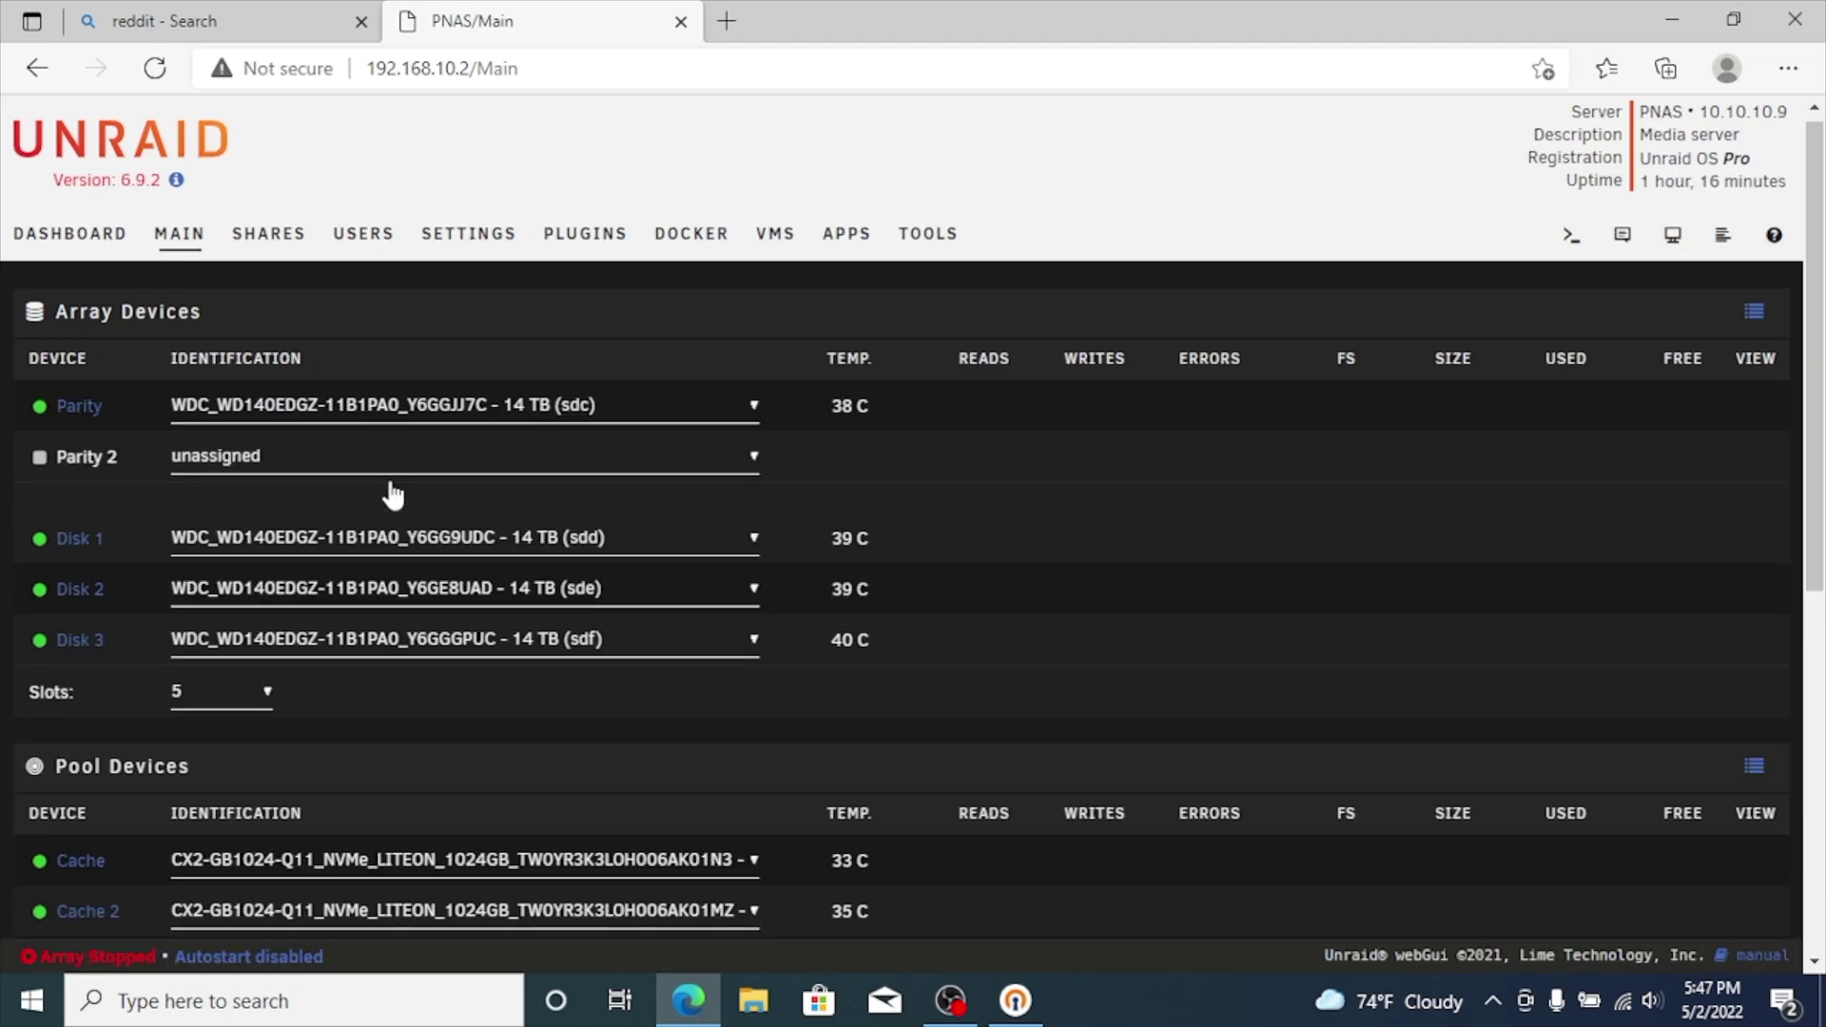
{"action": "scroll", "coordinate": [386, 475], "scroll_direction": "down", "scroll_amount": 7}
{"action": "scroll", "coordinate": [386, 476], "scroll_direction": "up", "scroll_amount": 7}
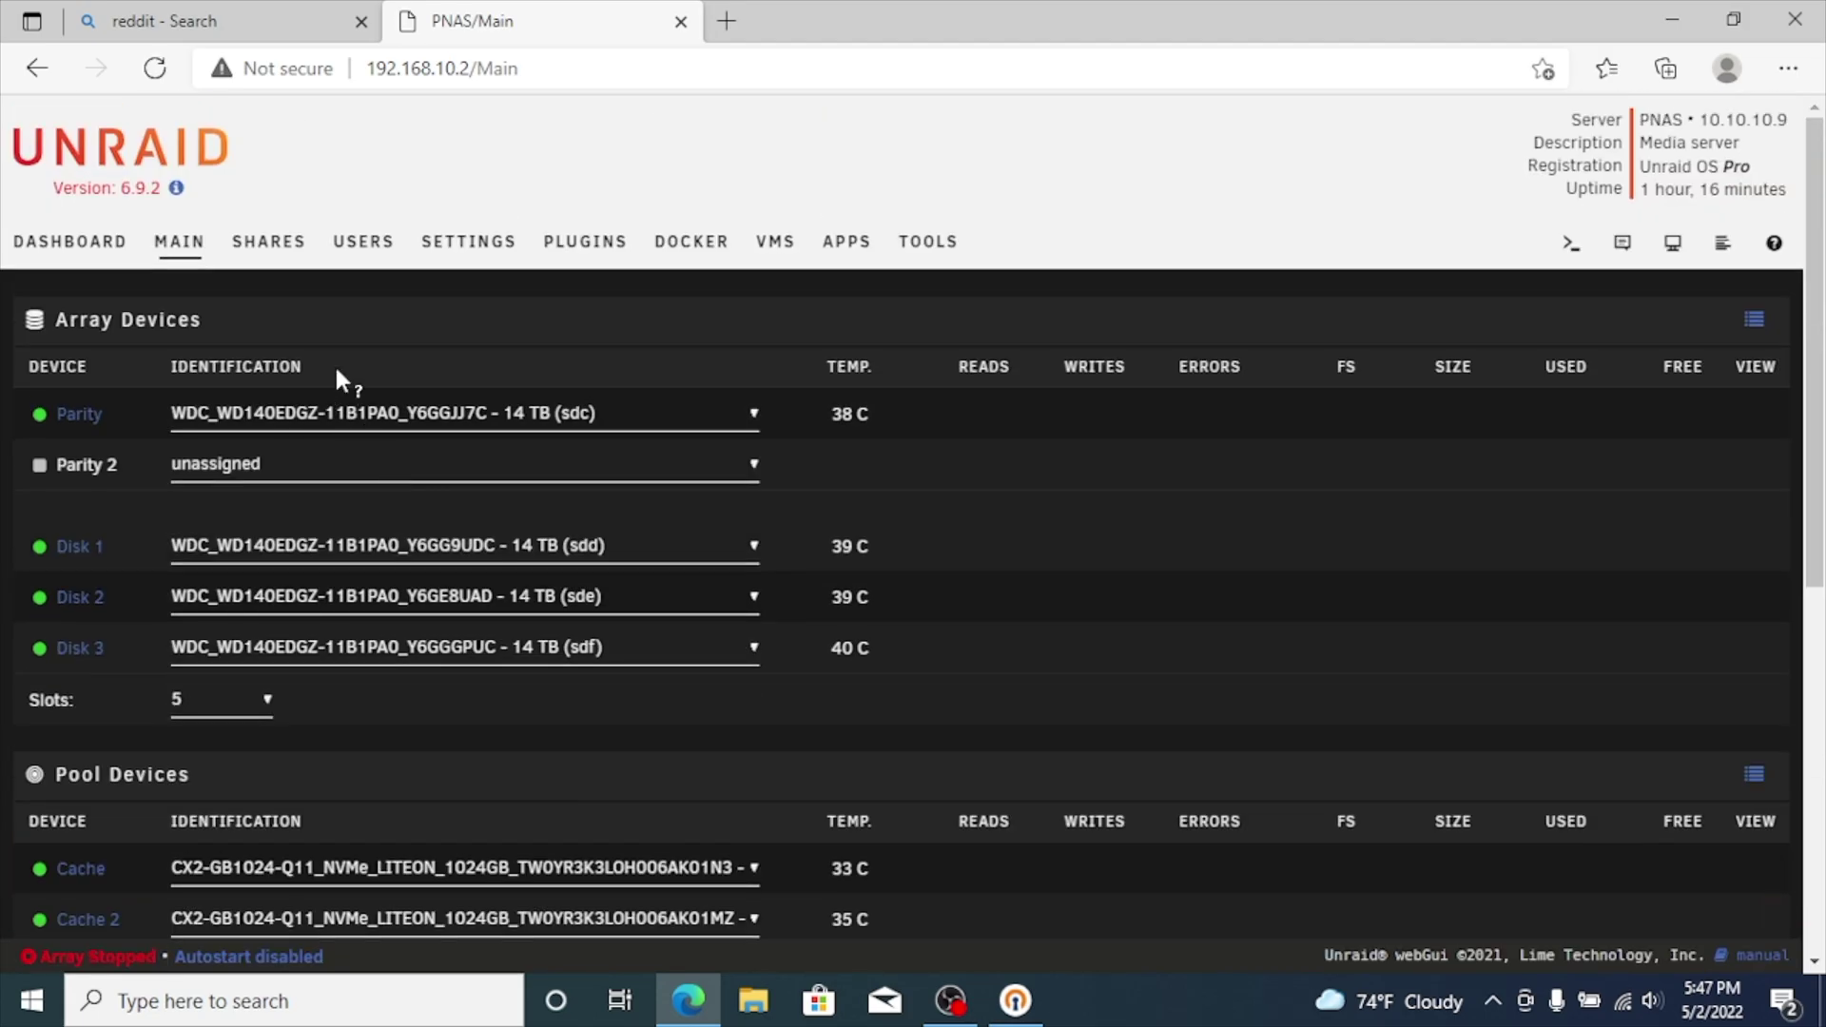
Step: Browse the Shares, Main, Plugins and Settings pages, ending on the PNAS Dashboard
{"action": "left_click", "coordinate": [259, 255]}
{"action": "left_click", "coordinate": [184, 253]}
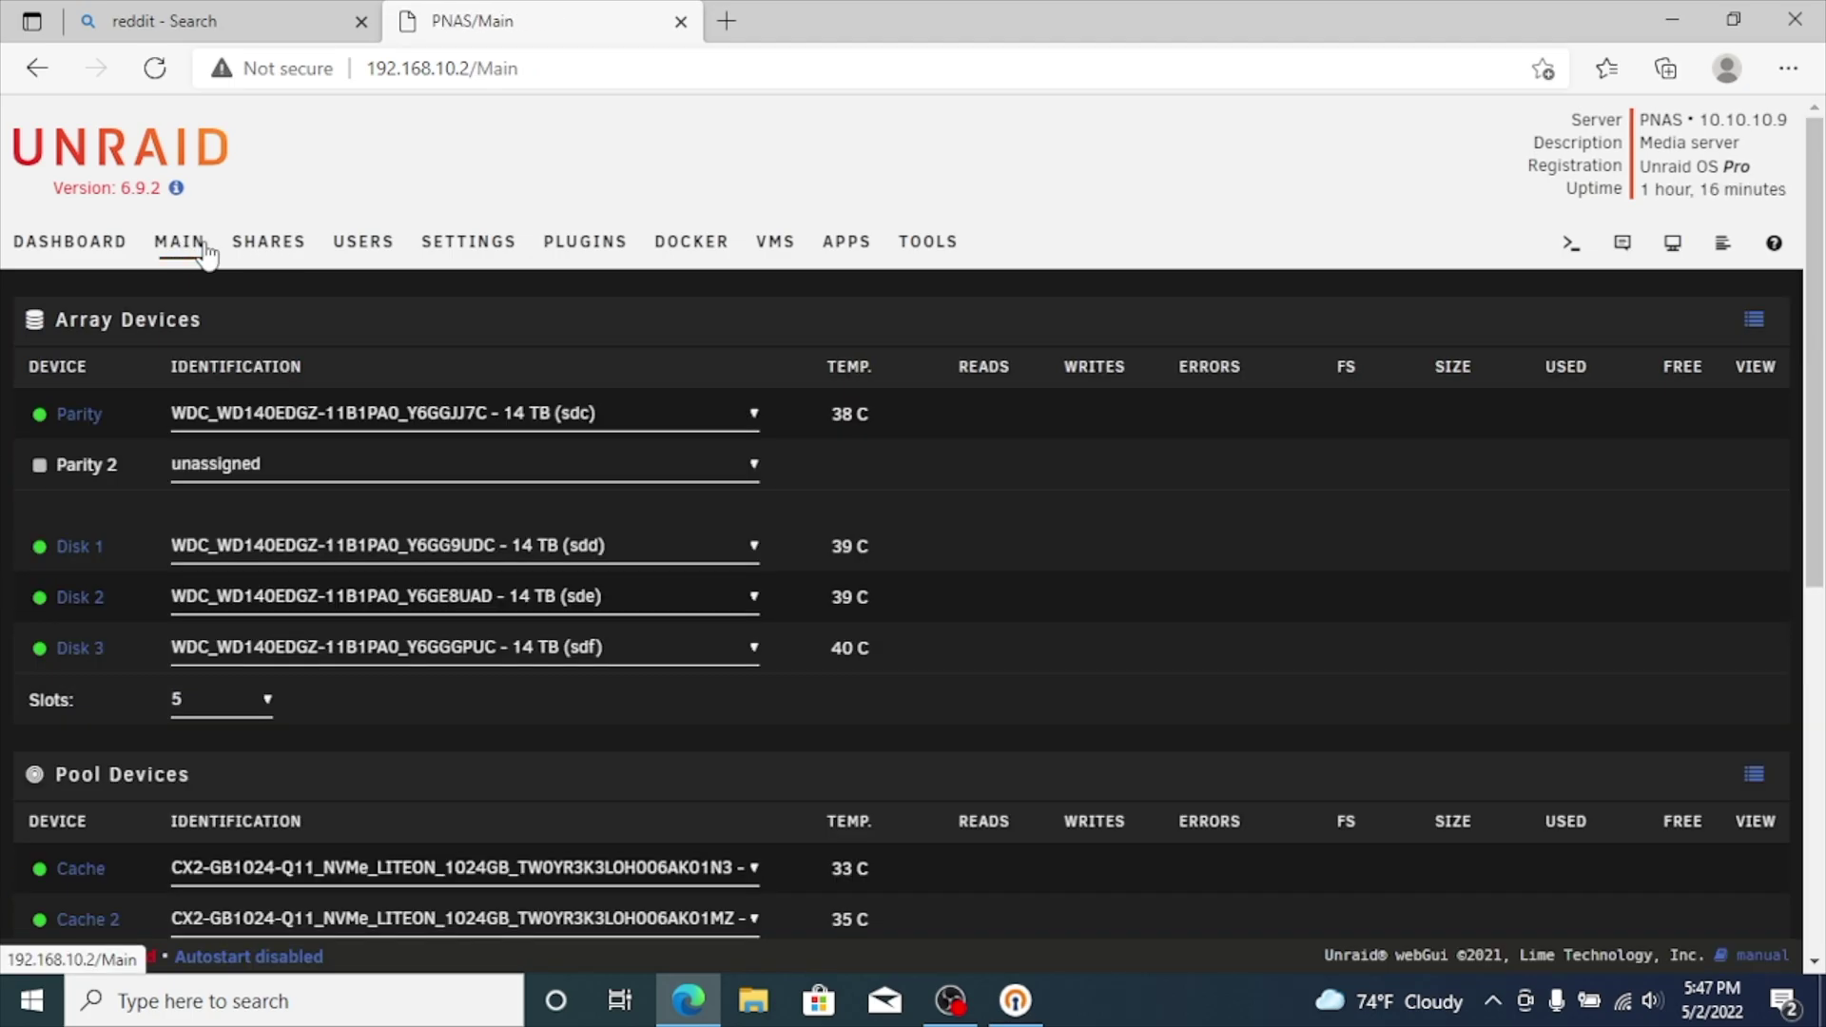
{"action": "left_click", "coordinate": [587, 260]}
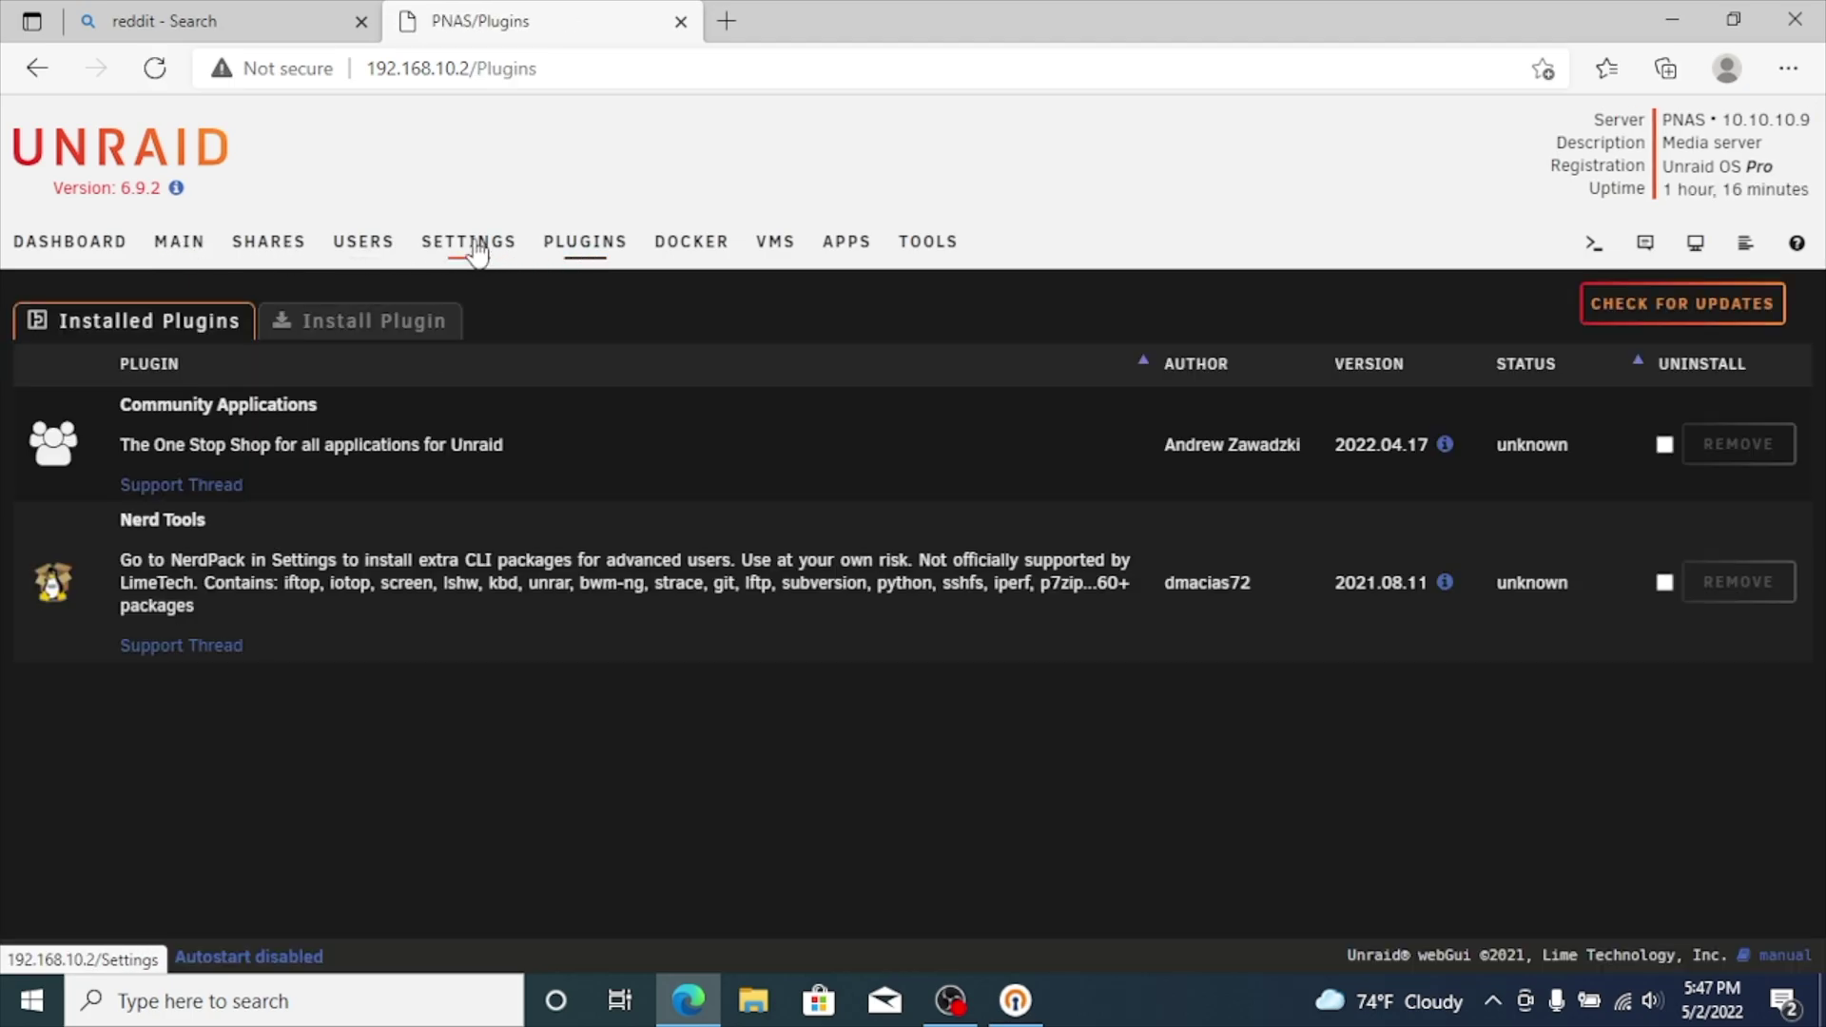
{"action": "left_click", "coordinate": [472, 249]}
{"action": "left_click", "coordinate": [190, 253]}
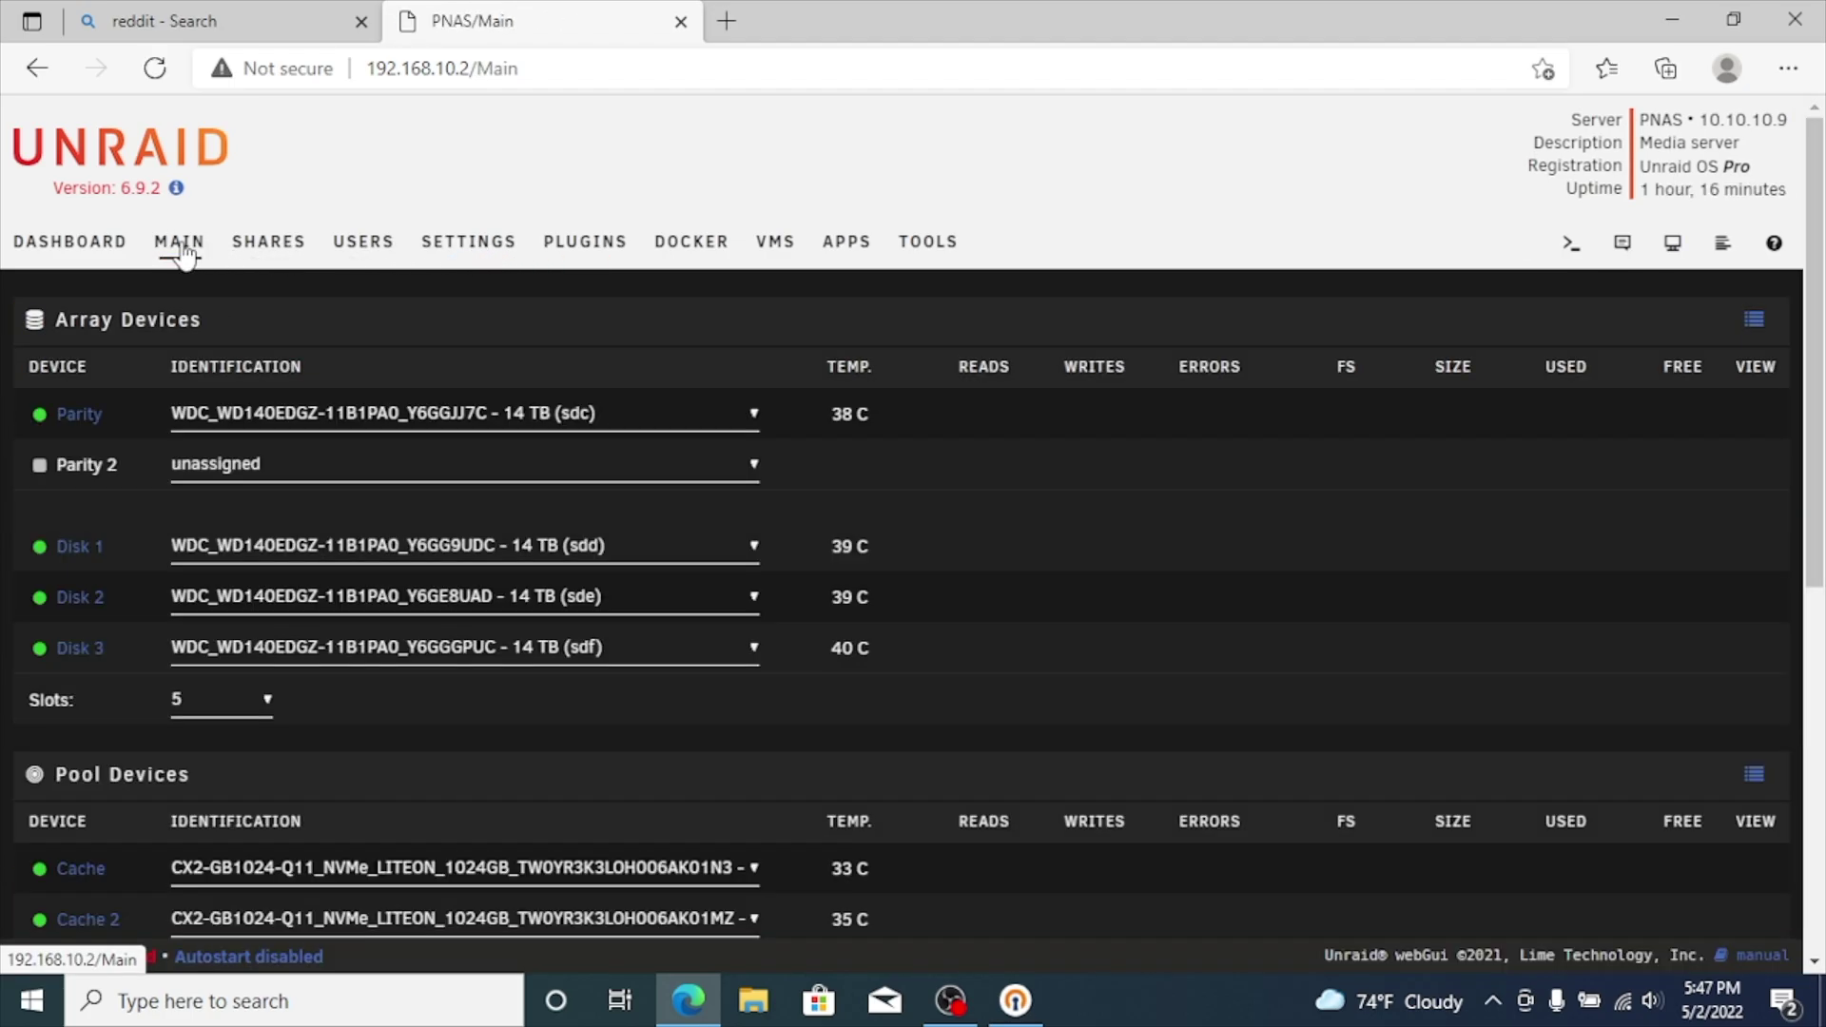
{"action": "left_click", "coordinate": [85, 255]}
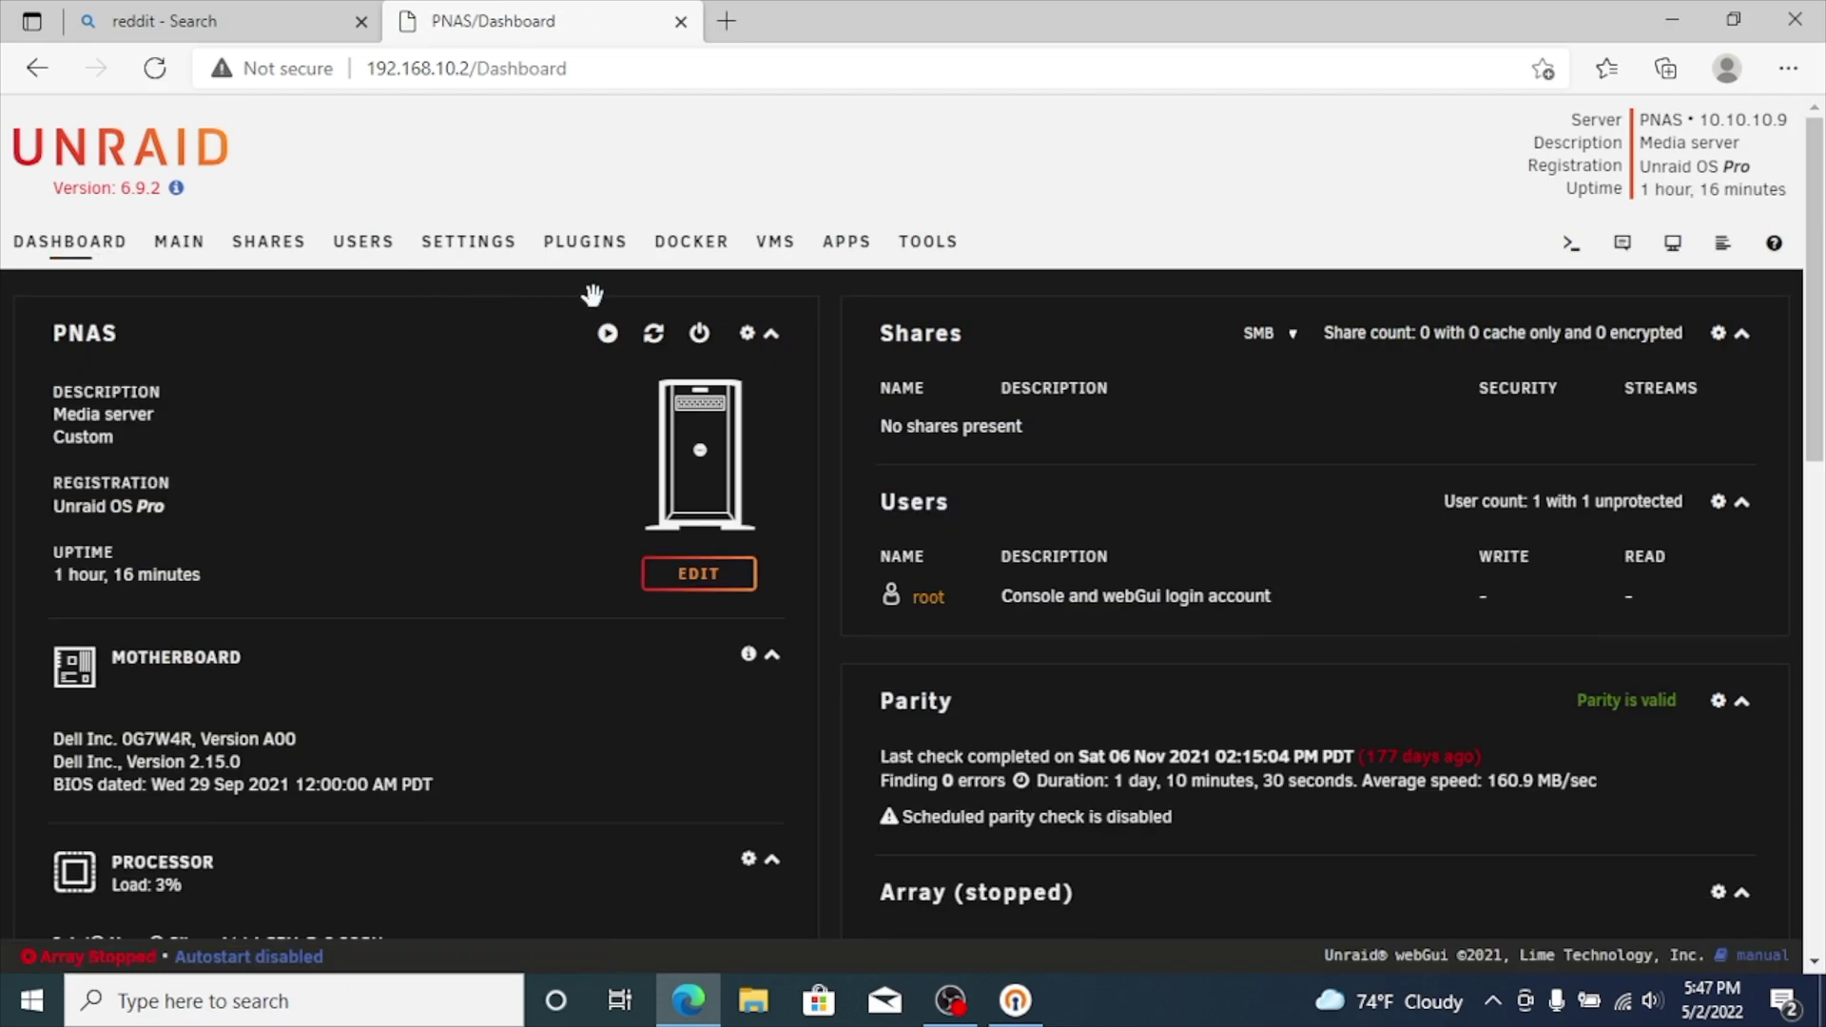